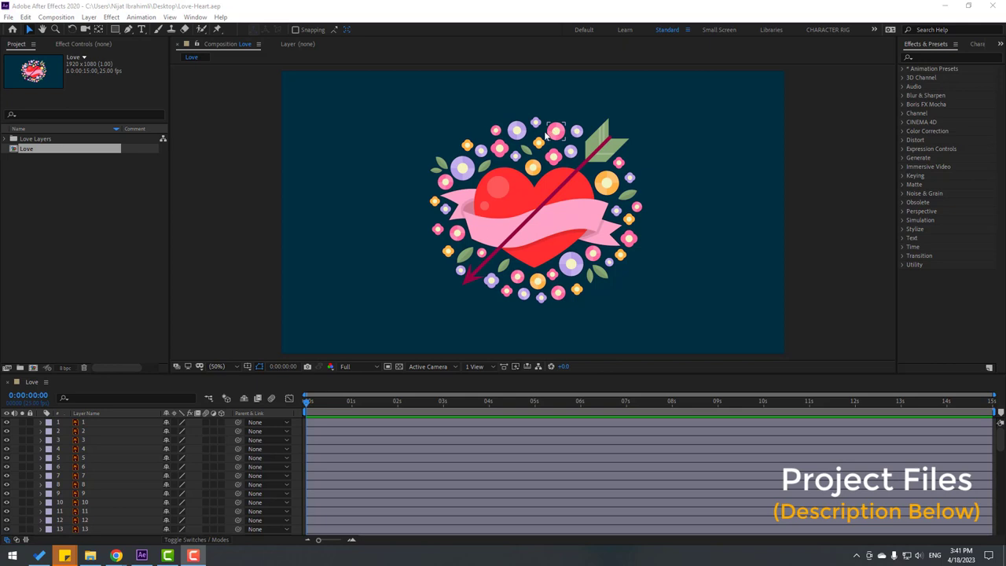
Pre-compose flower layers 1–51 into a single composition named Flowers
left_click(86, 420)
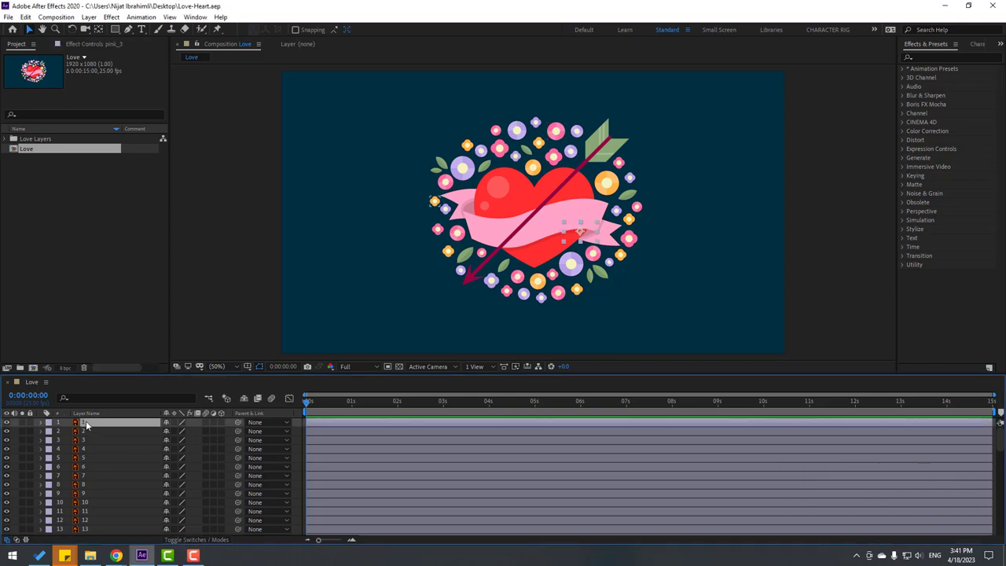
scroll(104, 455, "down", 1)
scroll(105, 461, "down", 15)
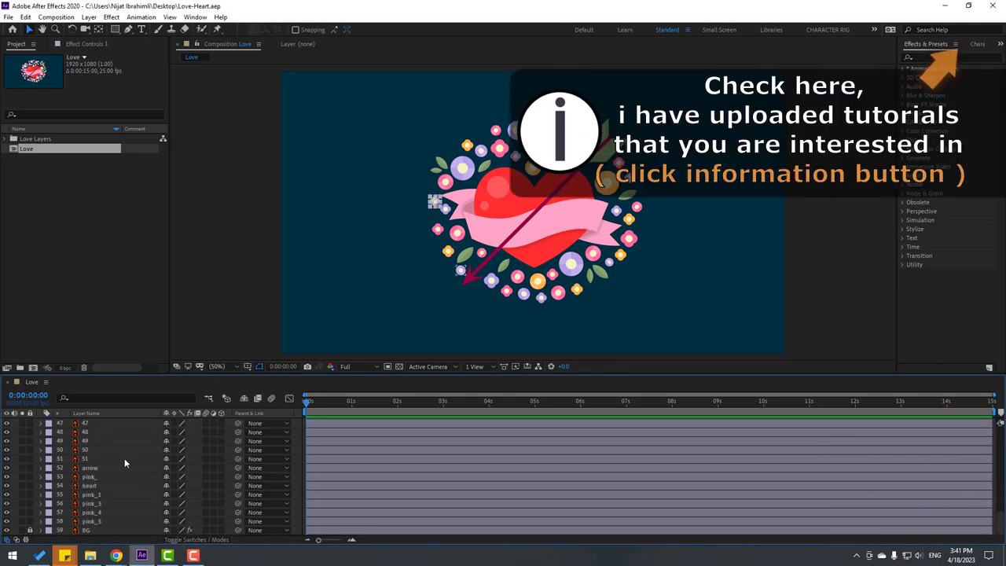
left_click(85, 459, "shift")
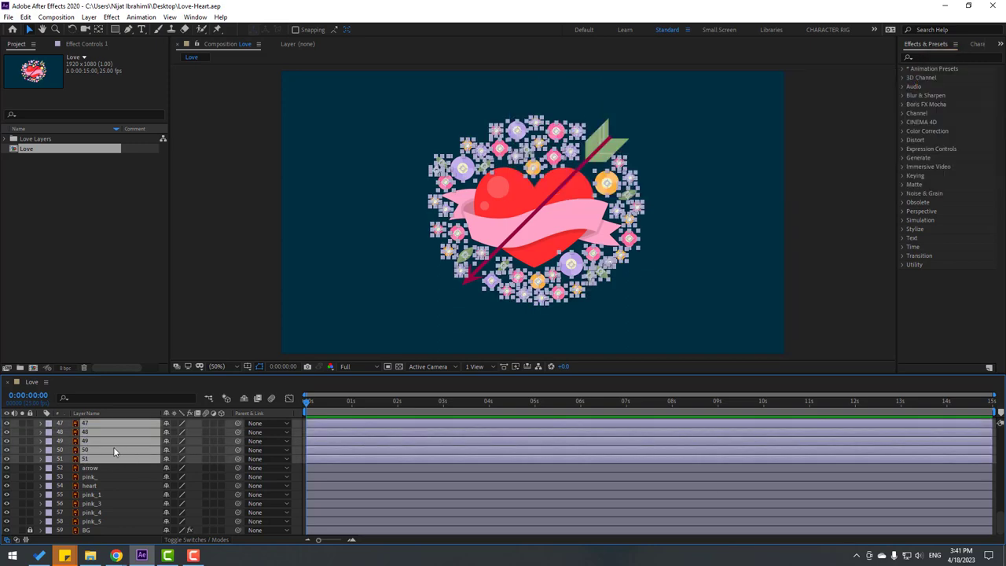
right_click(89, 442)
left_click(116, 385)
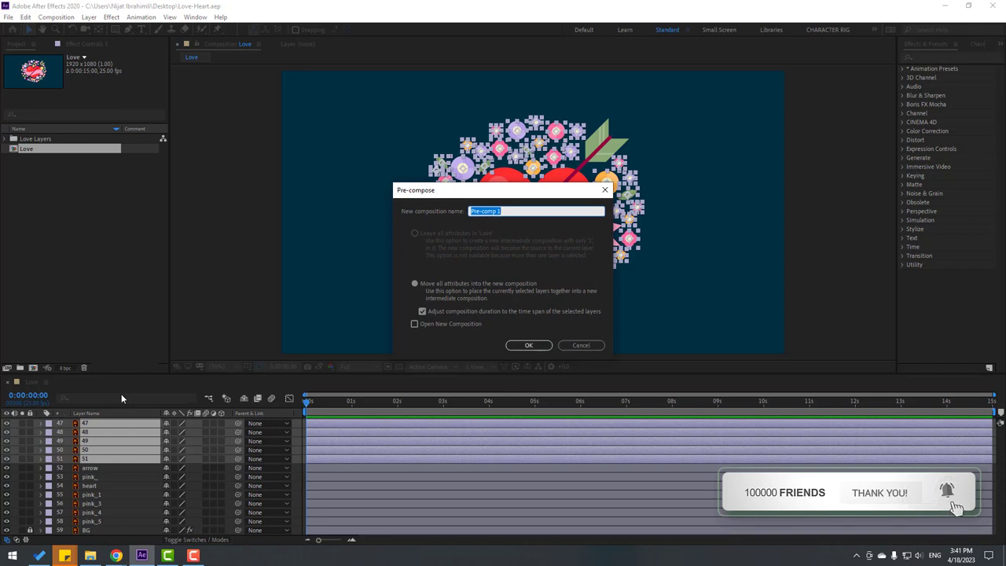
type("Flowers")
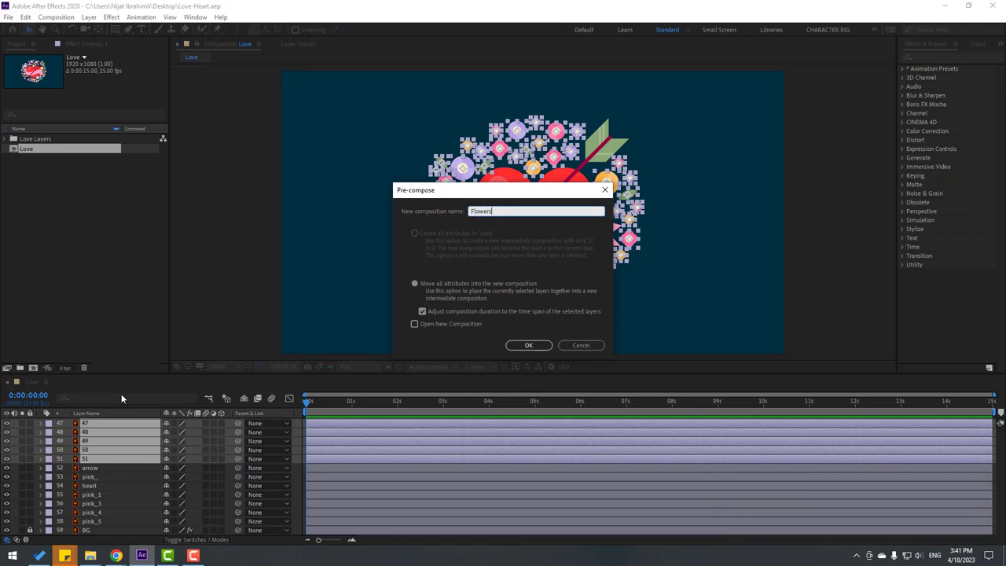
left_click(520, 345)
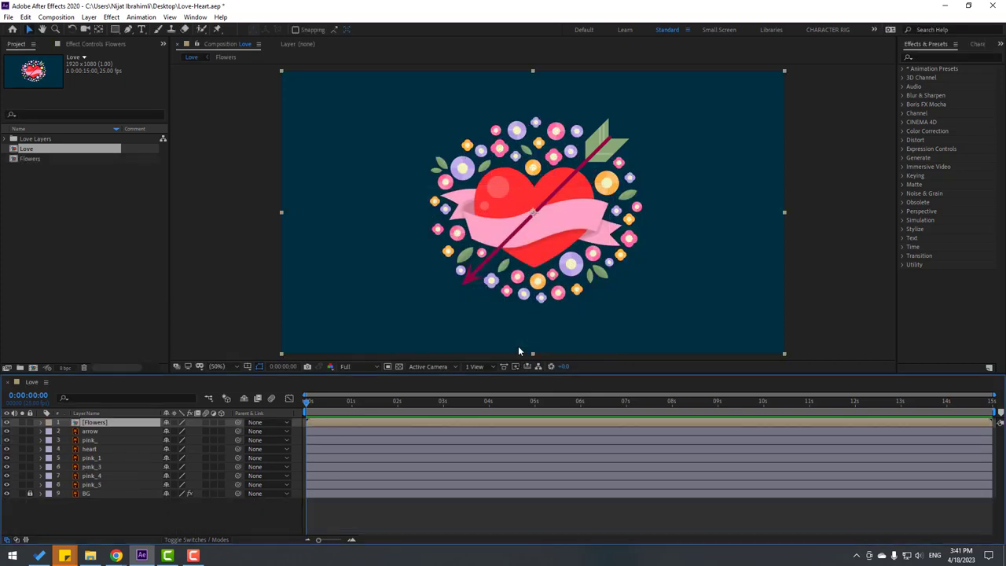
Hide the Flowers layer and solo the arrow layer
left_click(7, 423)
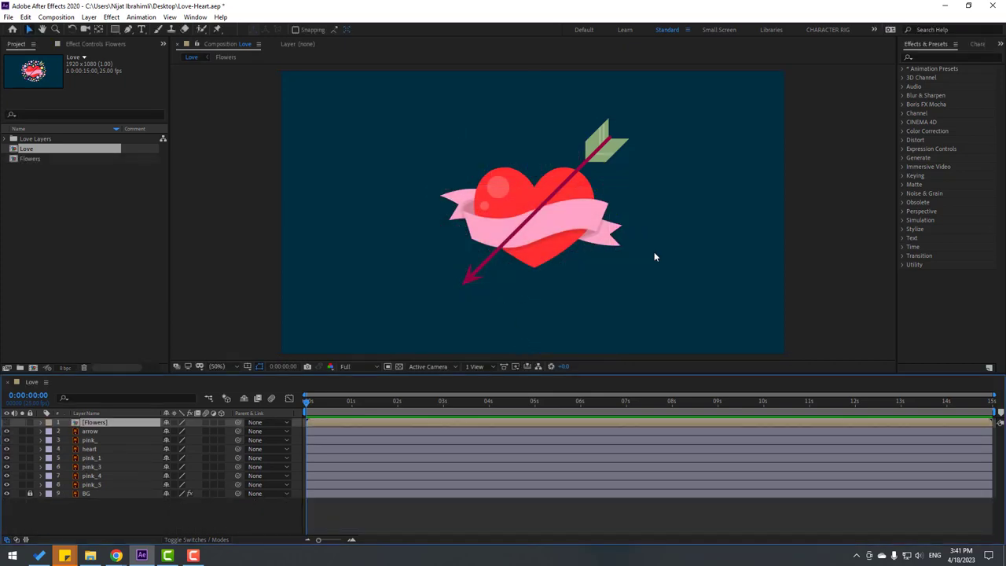
left_click(603, 148)
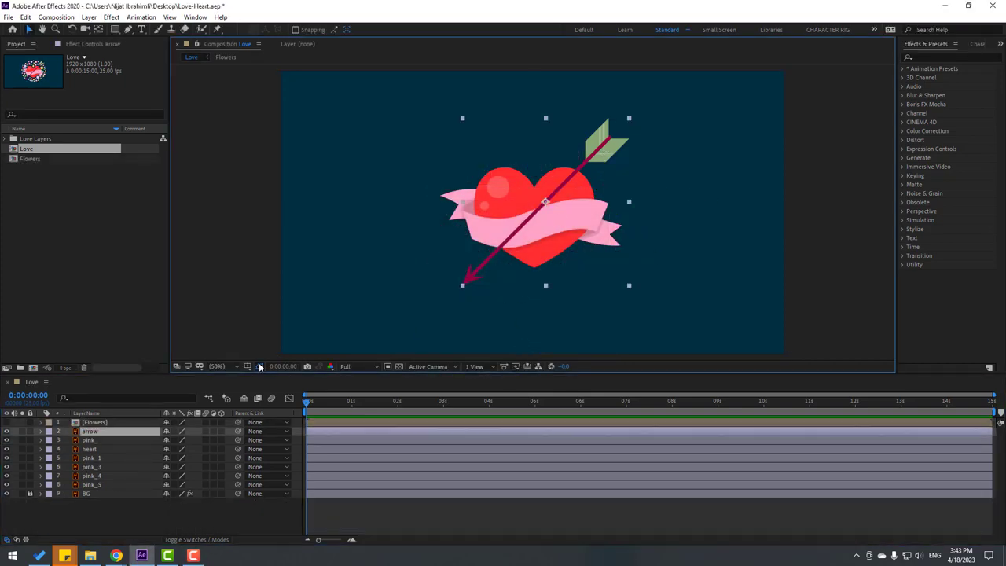
left_click(22, 431)
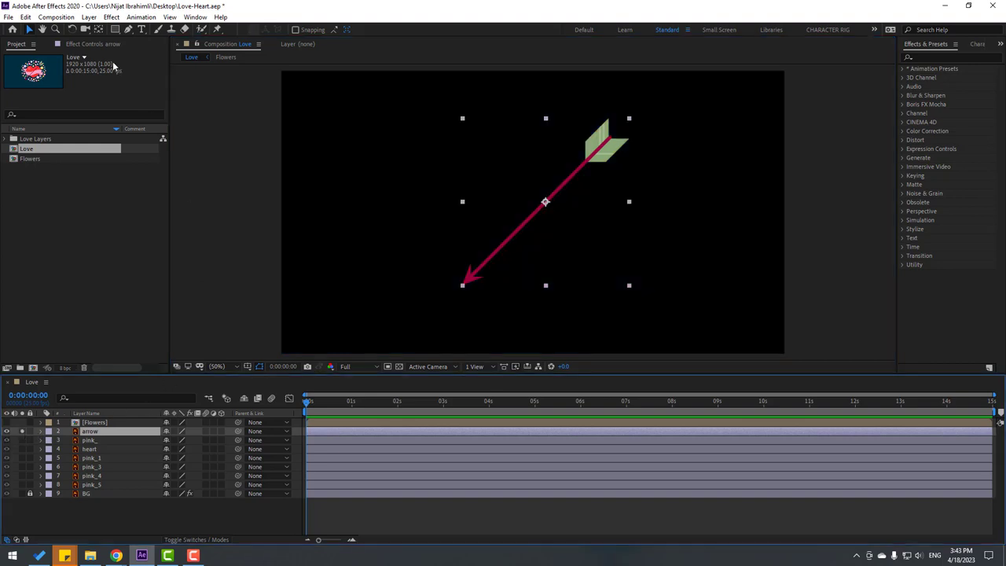
Move the arrow's anchor point to the arrowhead tip, then fit the composition back in view
left_click(98, 29)
scroll(531, 215, "up", 2)
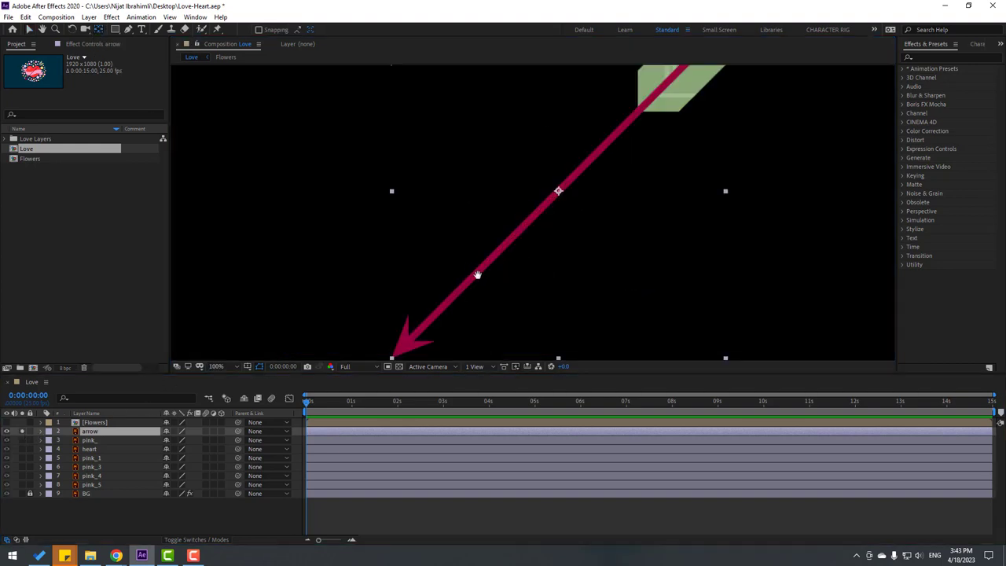
mouse_move(556, 201)
left_mouse_down()
mouse_move(614, 138)
mouse_move(484, 281)
mouse_move(453, 292)
left_mouse_up()
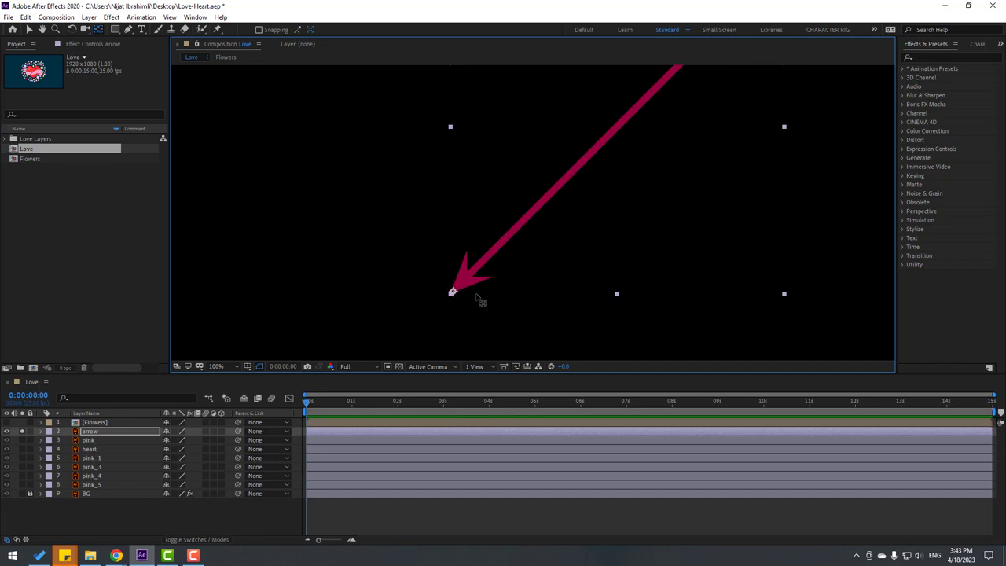
left_click(29, 29)
scroll(546, 217, "down", 2)
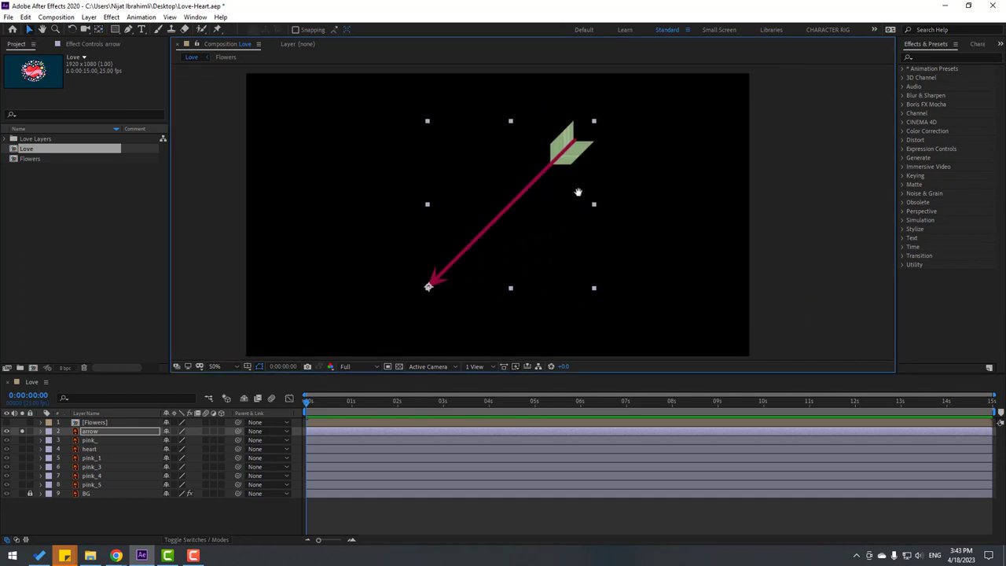
left_click(239, 367)
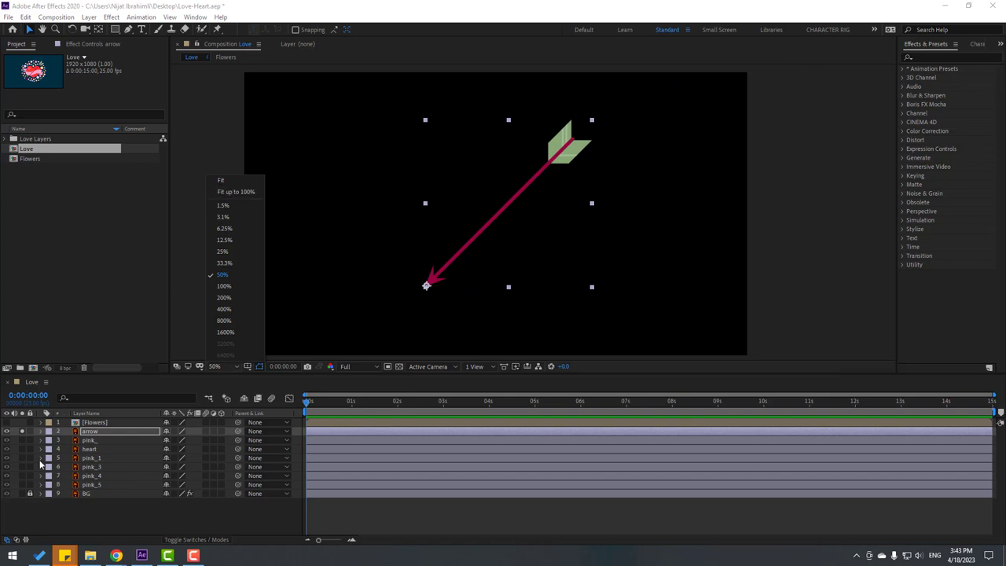
left_click(248, 193)
Unsolo the arrow and keyframe its Position to start off-screen top-right at (1638.0, -15.7)
left_click(21, 431)
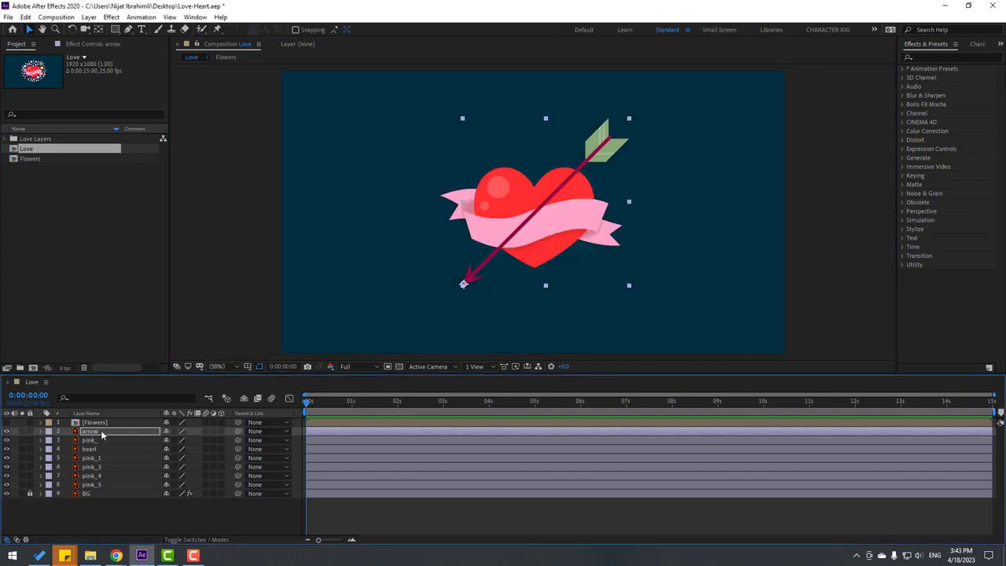
key("p")
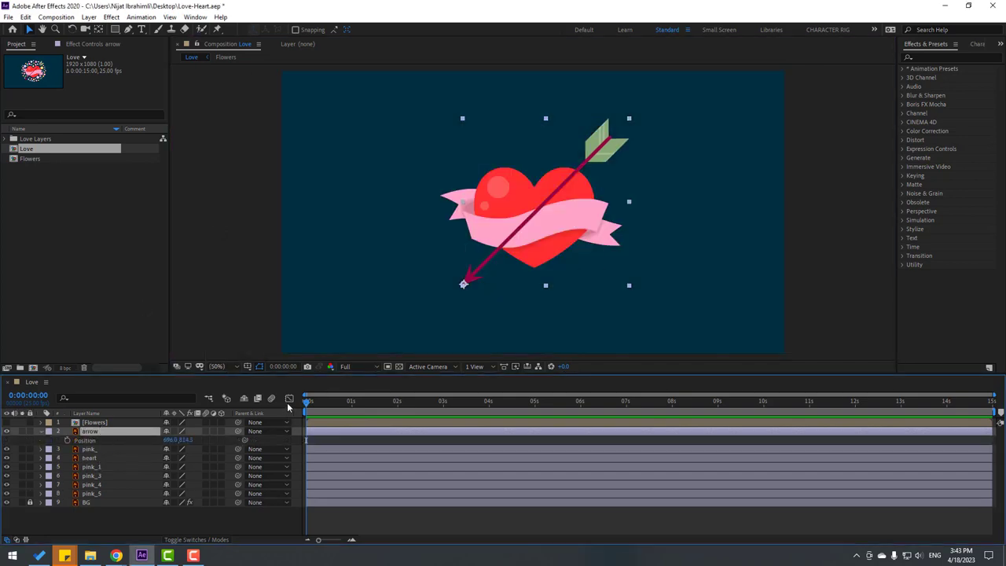
left_click(68, 440)
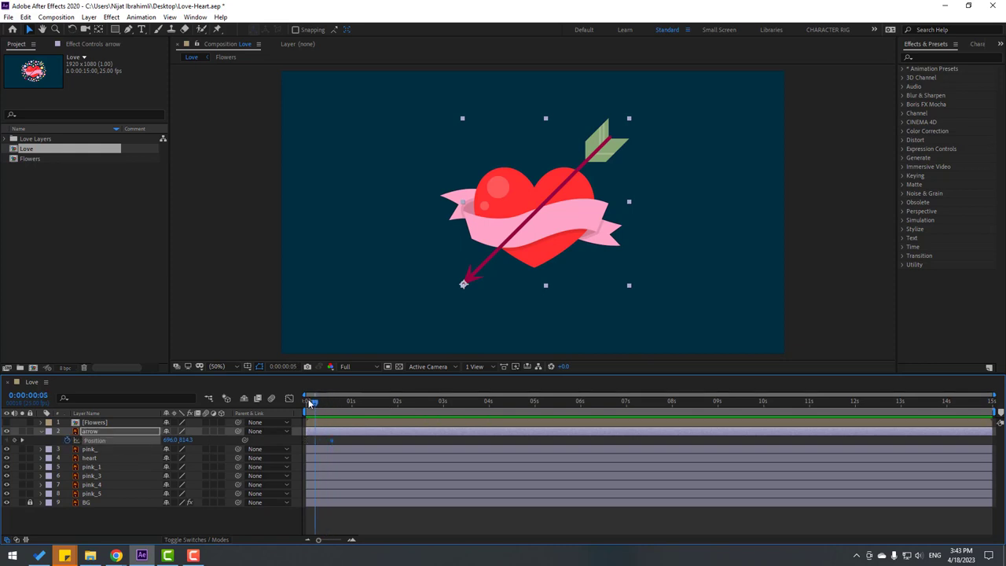
left_click_drag(678, 200, 615, 245)
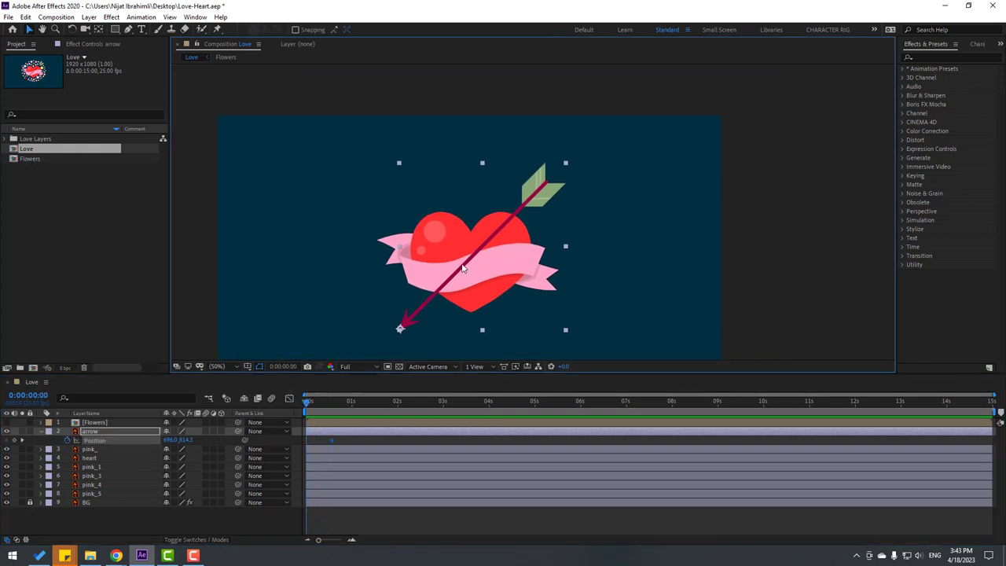
left_click_drag(463, 268, 707, 50)
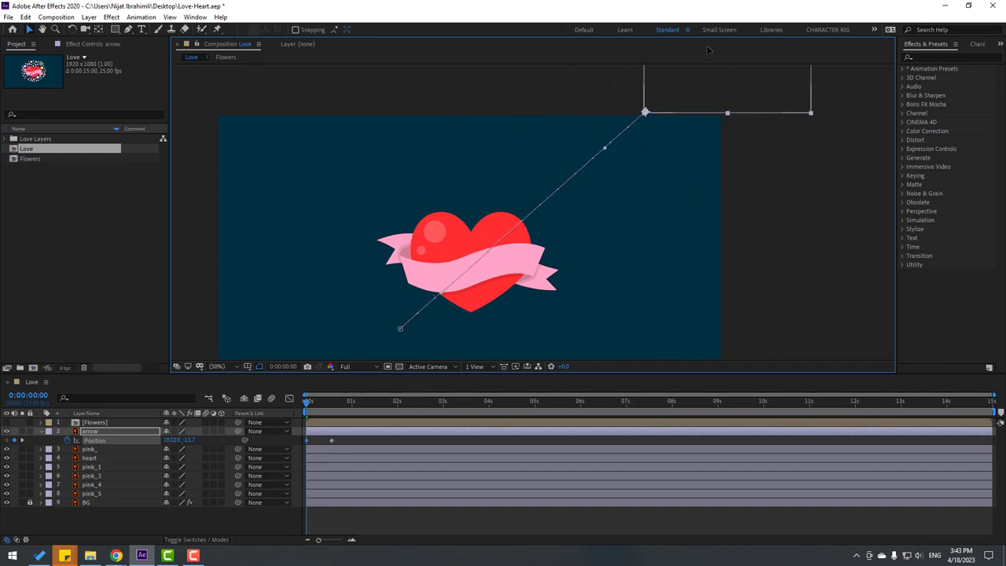
Apply Easy Ease to the arrow's Position keyframes, preview, and show the speed graph
left_click_drag(342, 441, 314, 449)
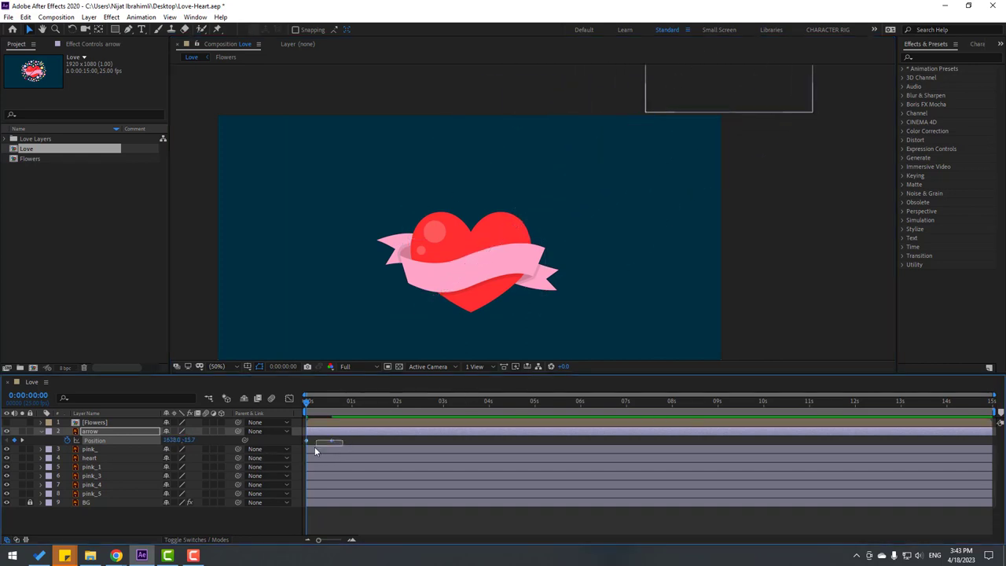
right_click(307, 441)
mouse_move(354, 434)
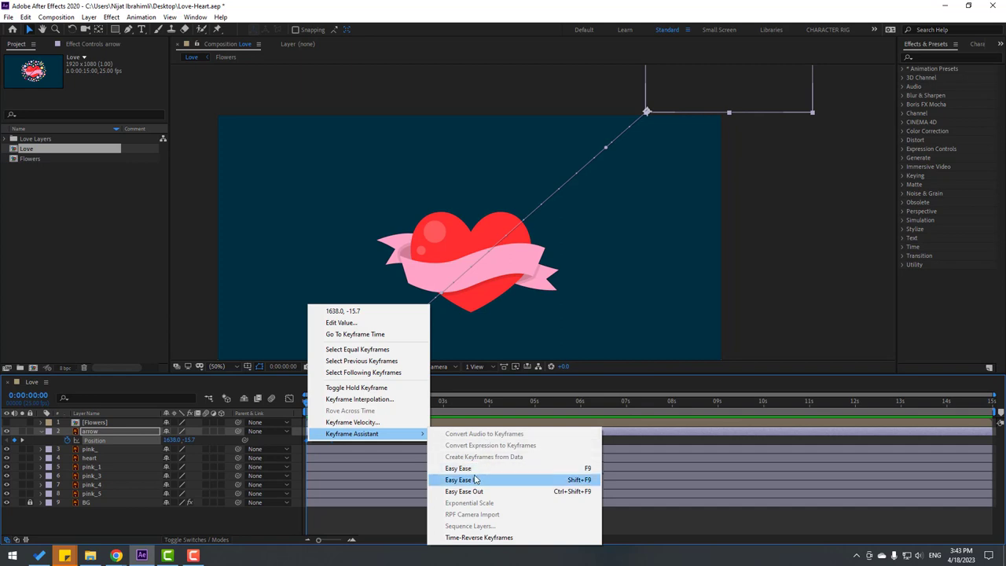
left_click(532, 469)
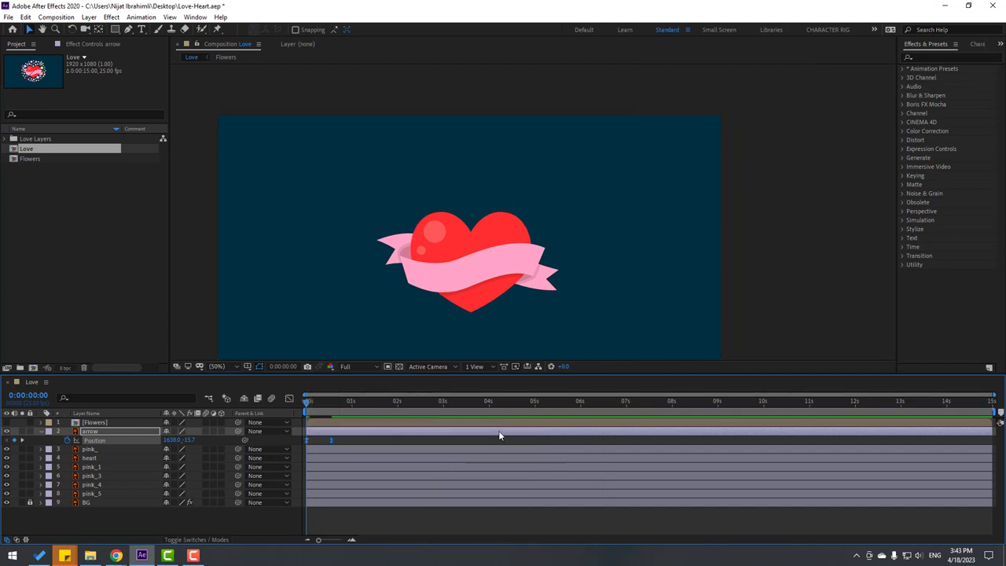
key("space")
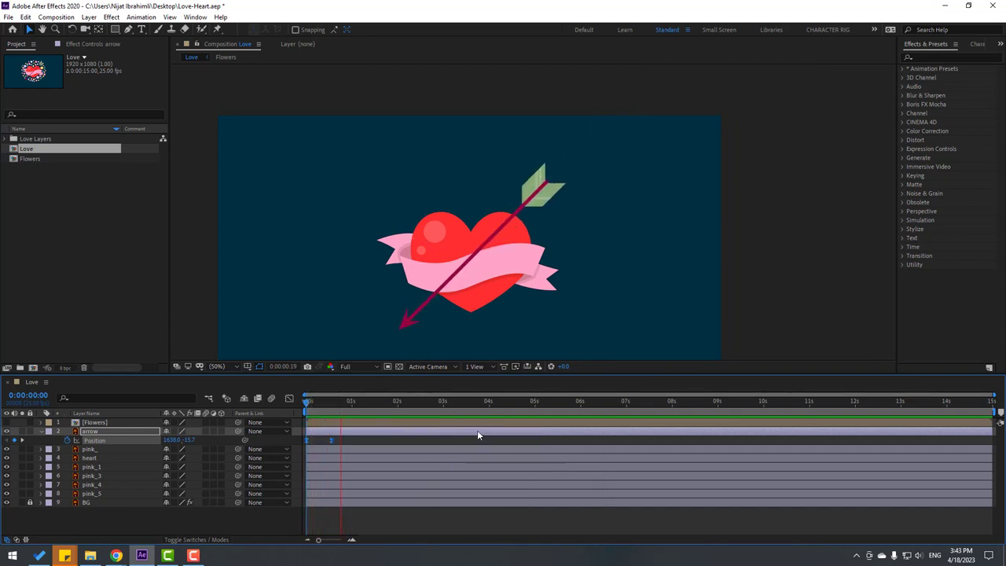
key("space")
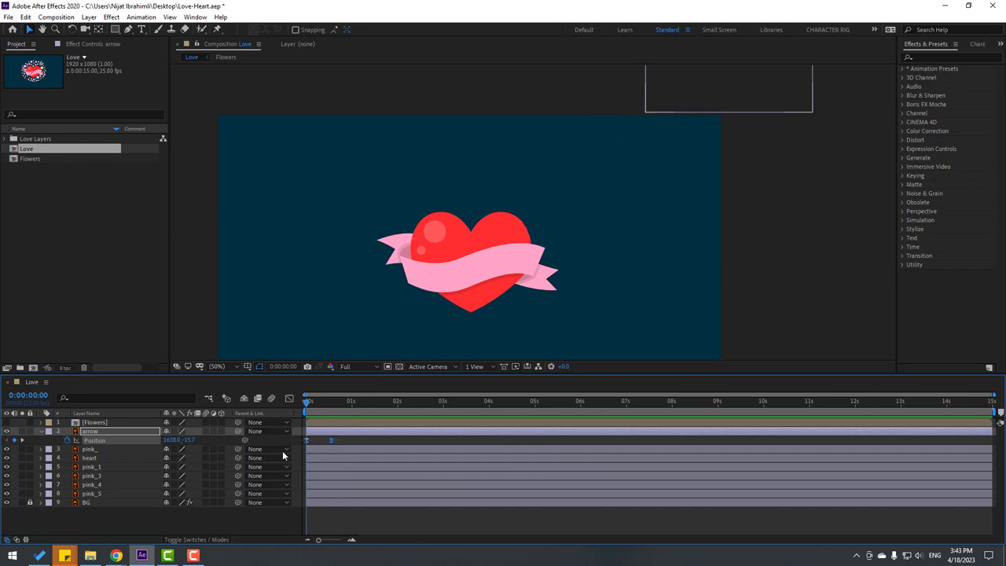
left_click(290, 399)
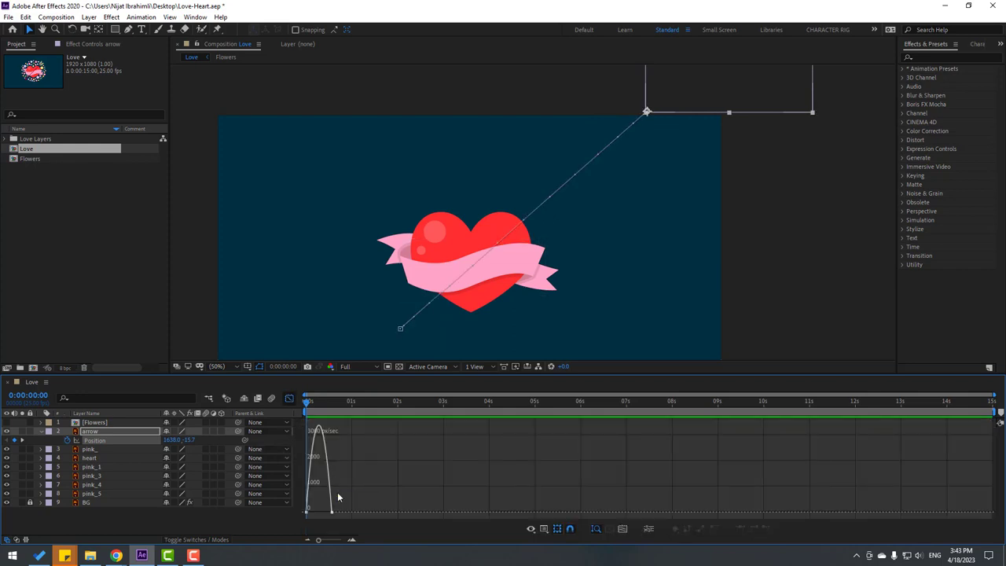
Sharpen the arrow's Position speed curve in the Graph Editor and preview the motion
key("equal")
key("equal")
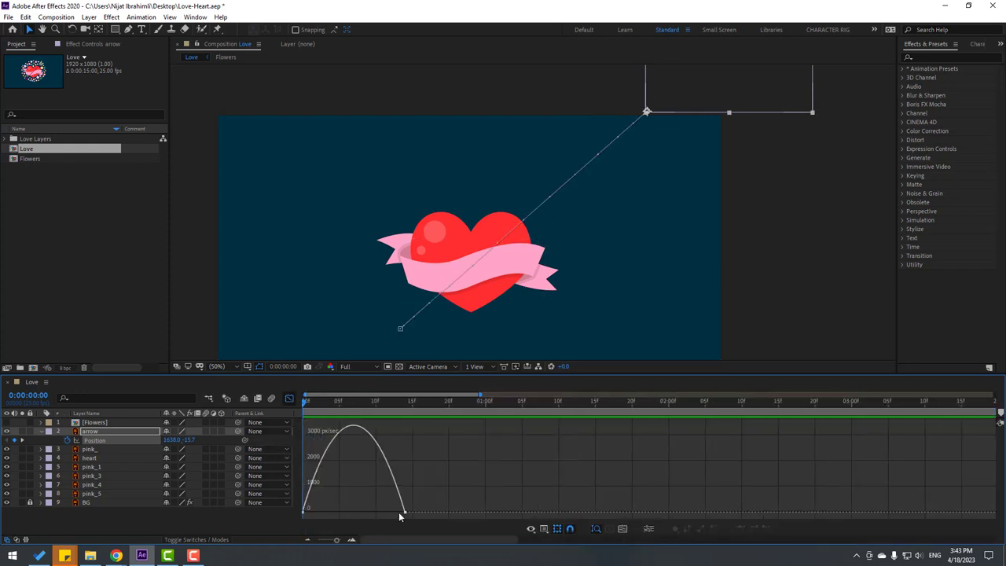
mouse_move(438, 501)
left_mouse_down()
mouse_move(287, 520)
mouse_move(354, 517)
left_mouse_up()
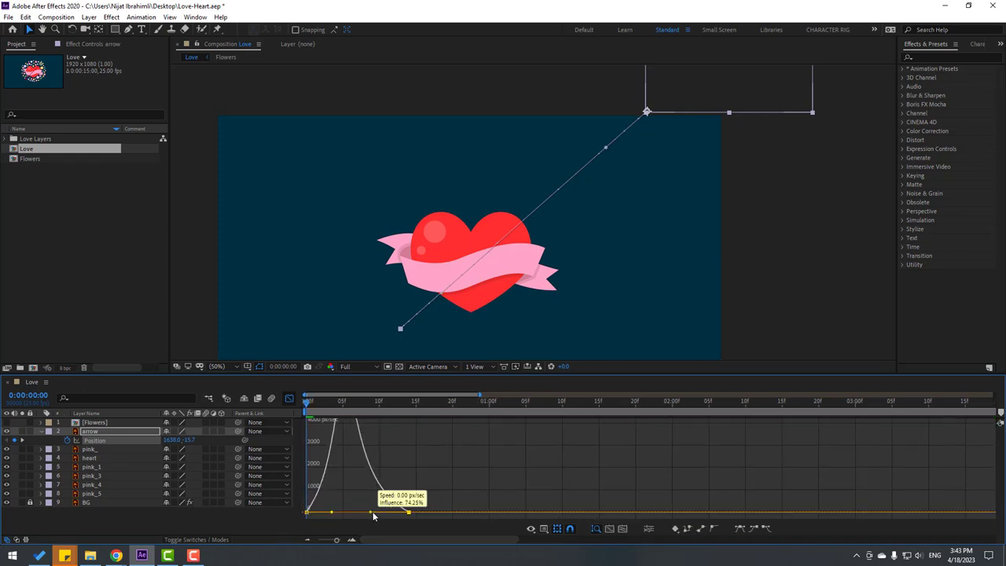
key("space")
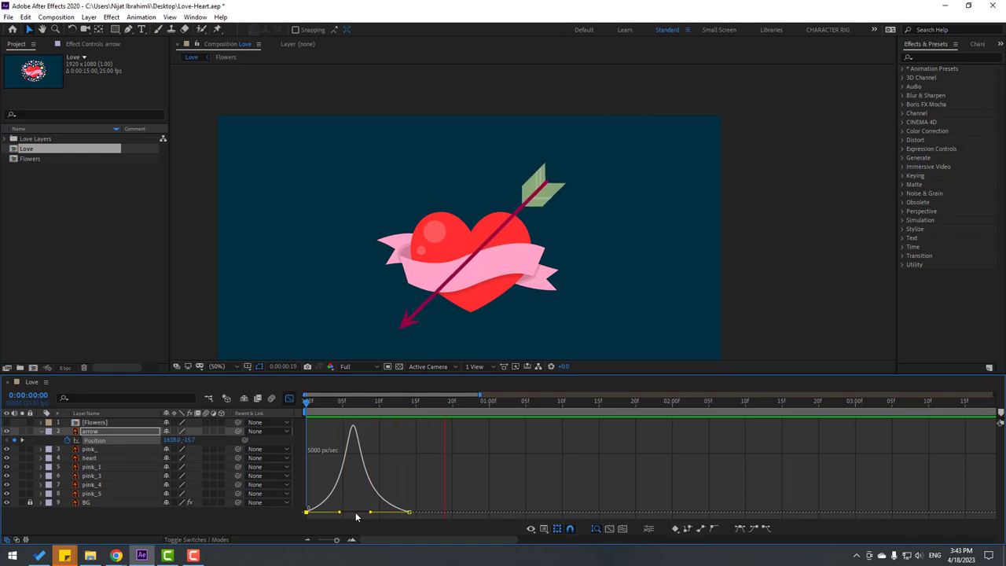
left_click(301, 402)
left_click(289, 399)
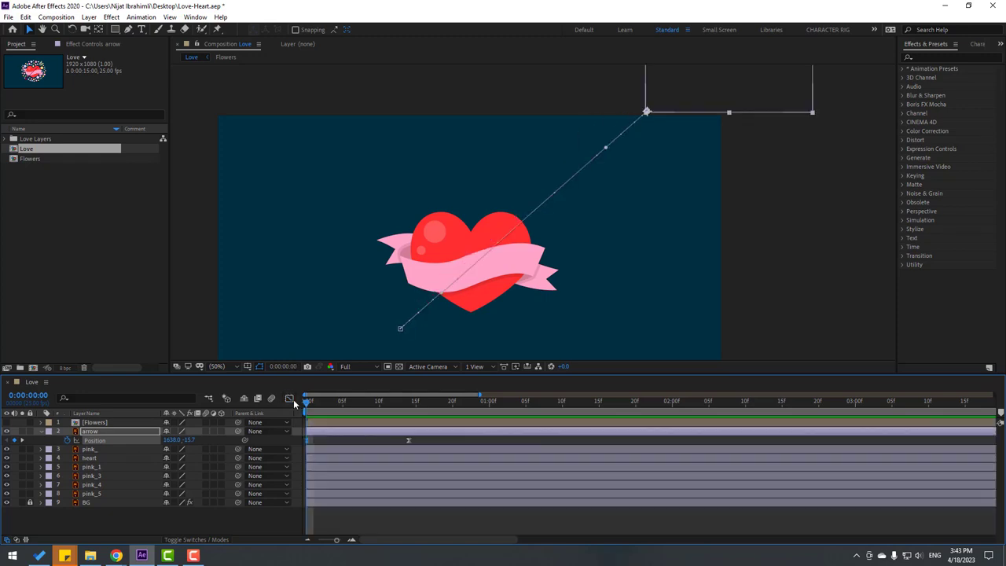
Move the landing Position keyframe earlier to frame 8 and preview the faster strike
left_click_drag(407, 442, 372, 445)
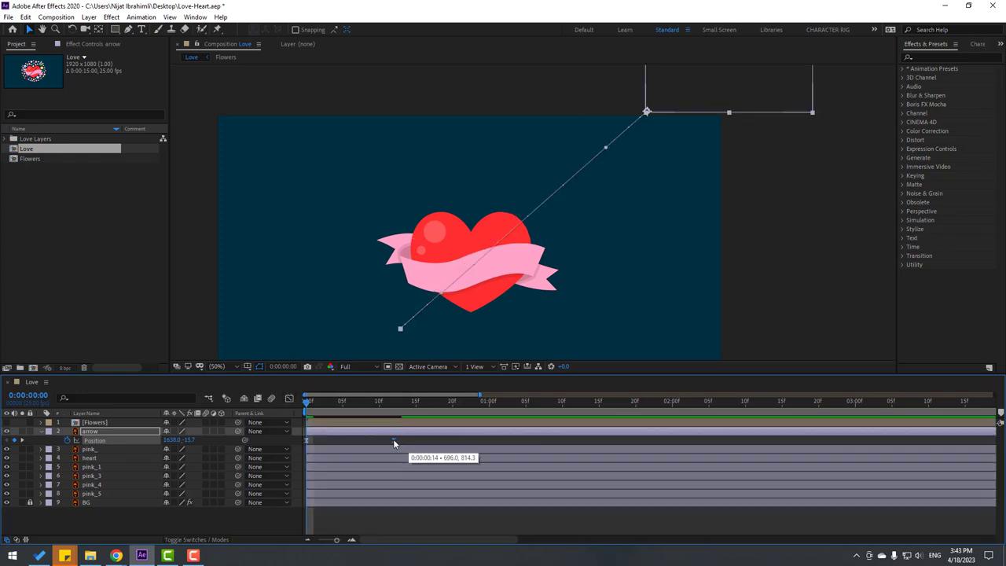
key("space")
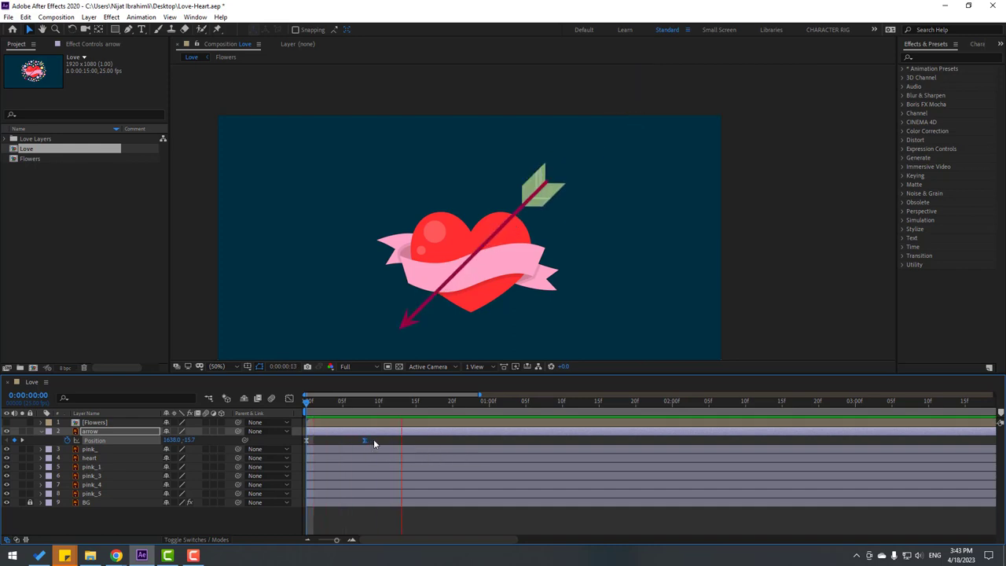
key("space")
left_click_drag(322, 408, 365, 406)
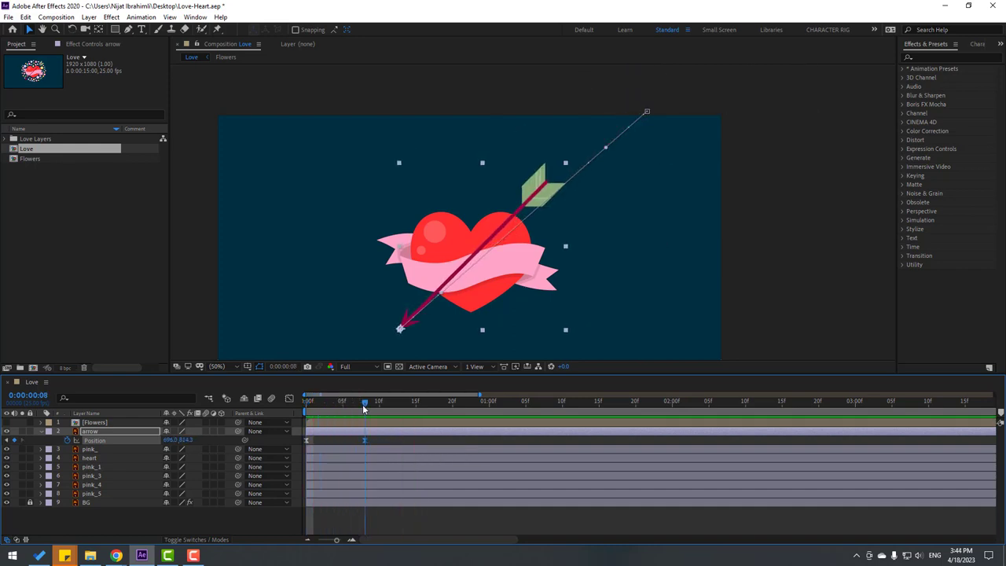
Key the arrow's Rotation a few frames apart: -3°, then +10°, then back to 0°
left_click(107, 440)
key("shift+r")
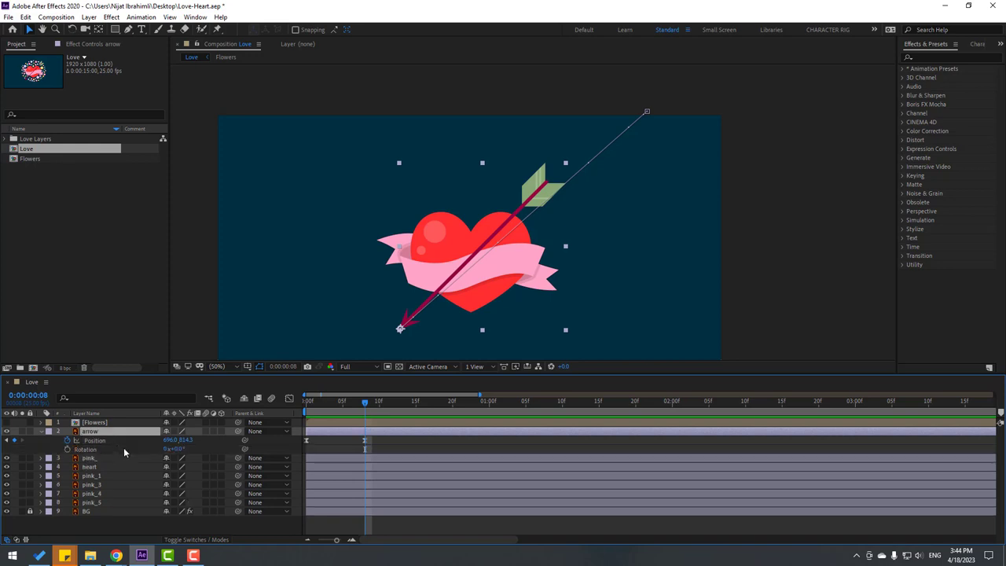
left_click(94, 449, "shift")
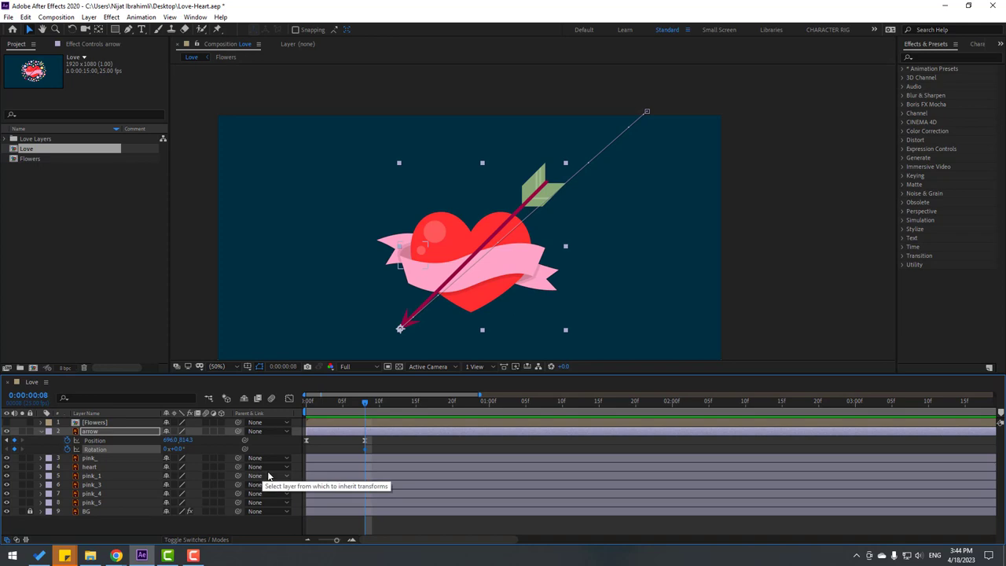
key("Page_Down")
key("Page_Down")
key("Page_Down")
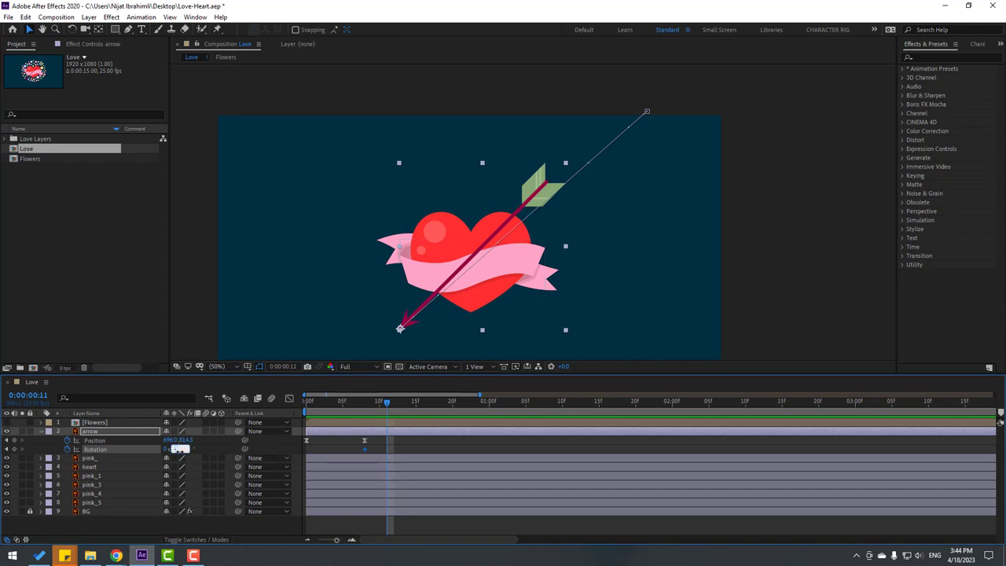
left_click_drag(180, 449, 177, 448)
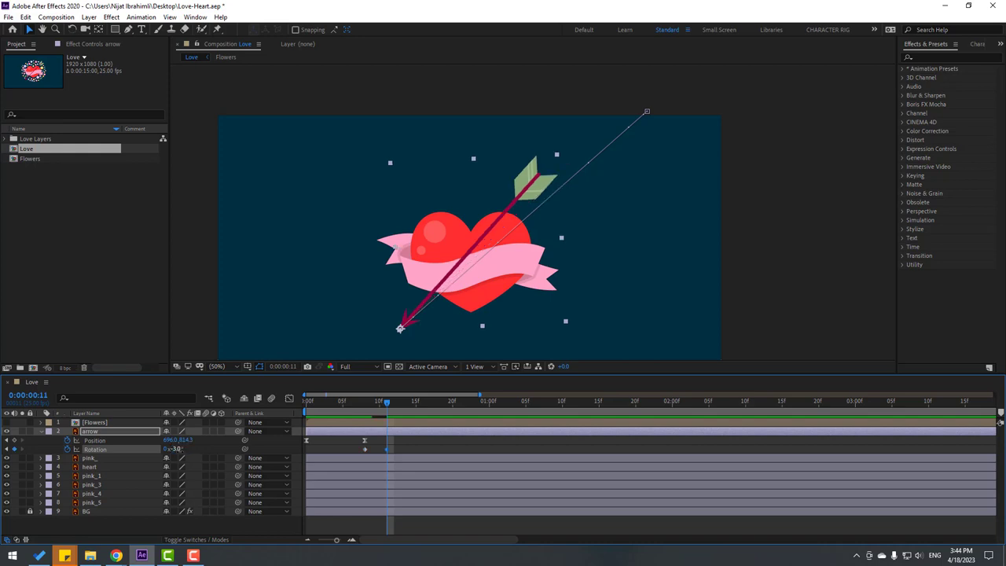
key("Page_Down")
key("Page_Down")
key("Page_Down")
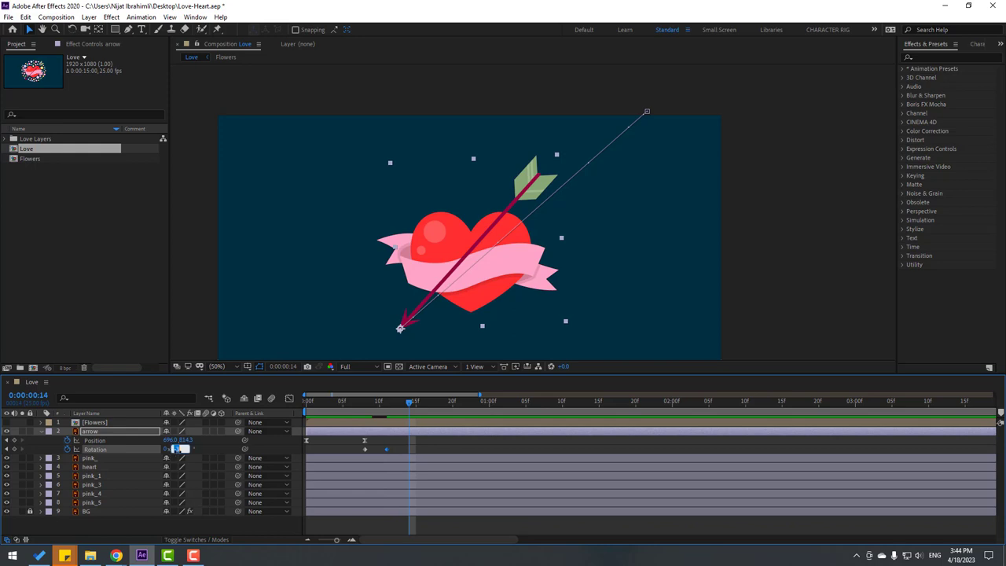
key("Return")
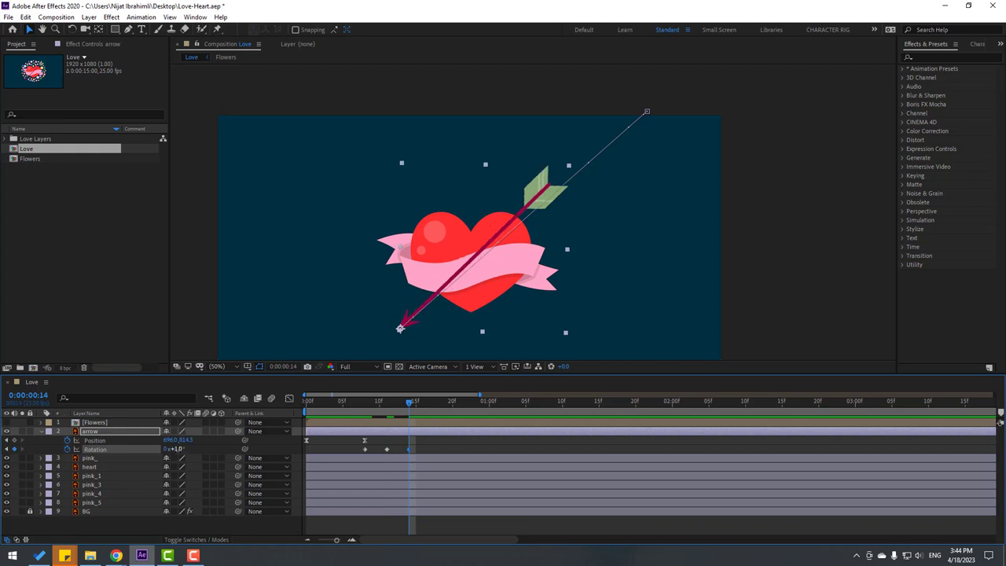
key("Page_Down")
key("Page_Down")
key("Page_Down")
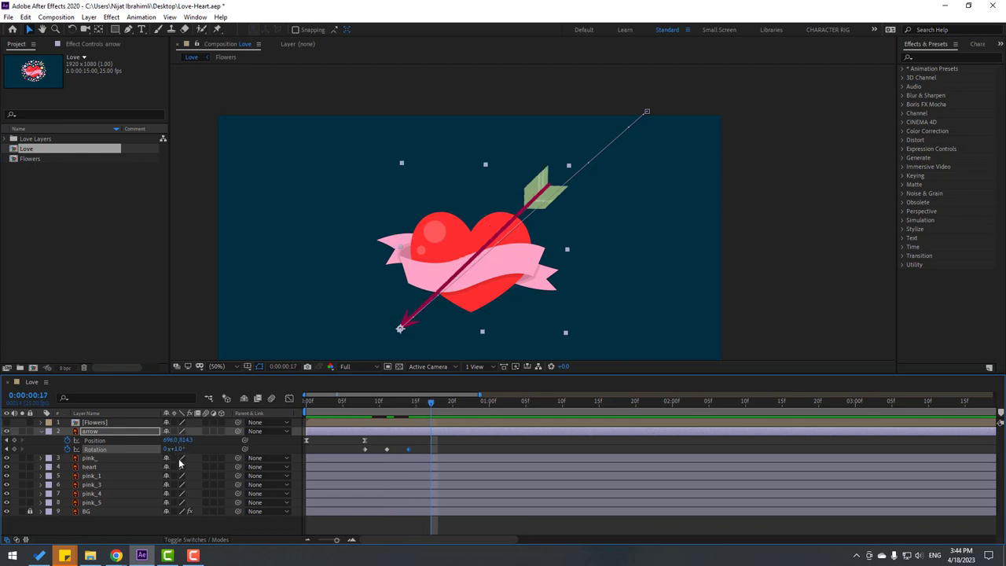
left_click(181, 448)
type("0")
key("Return")
Ease the rotation keyframes, shift the wobble slightly earlier, preview, then select the heart layer
left_click_drag(437, 455, 364, 453)
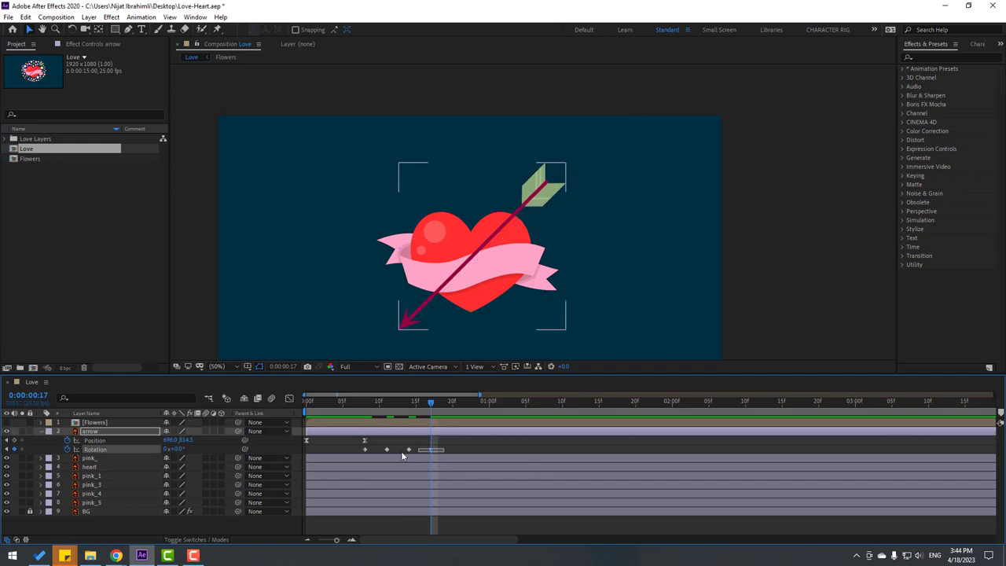
right_click(363, 453)
mouse_move(393, 442)
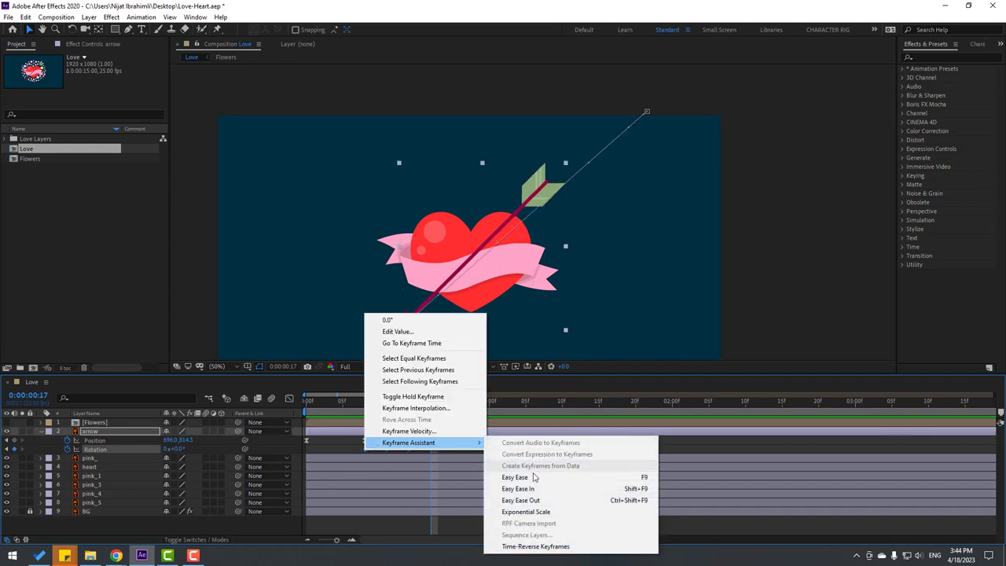
left_click(522, 474)
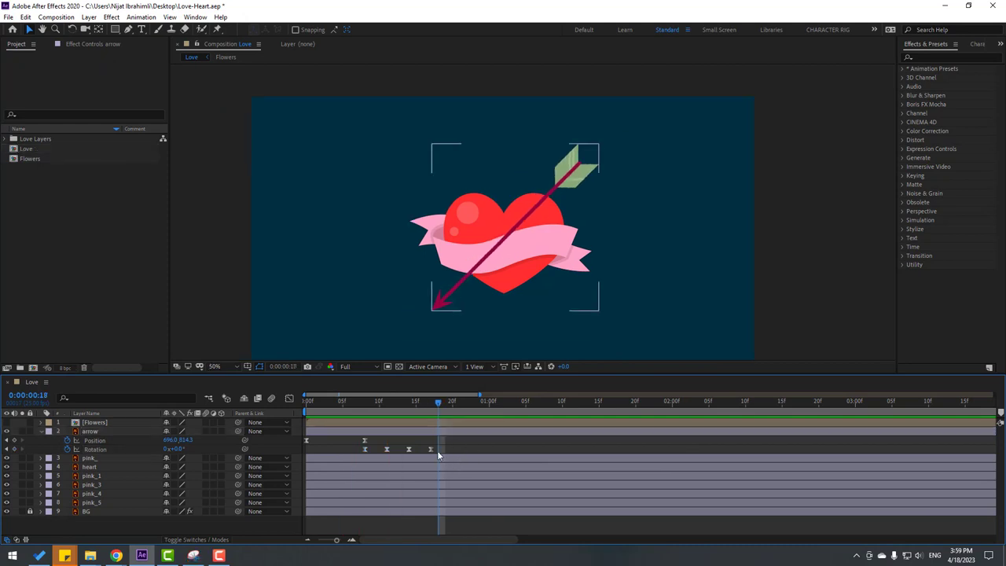
left_click_drag(438, 454, 352, 451)
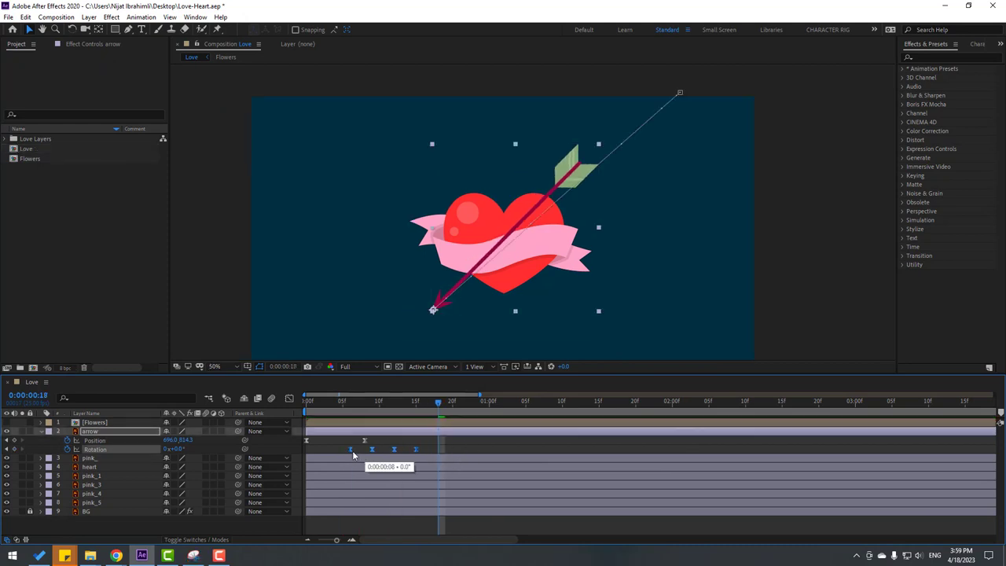
key("space")
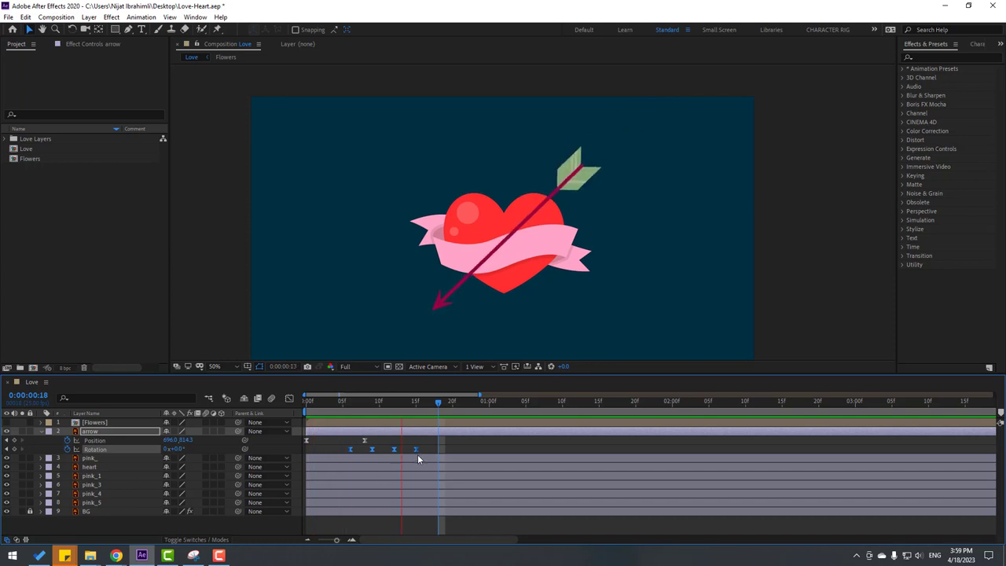
key("space")
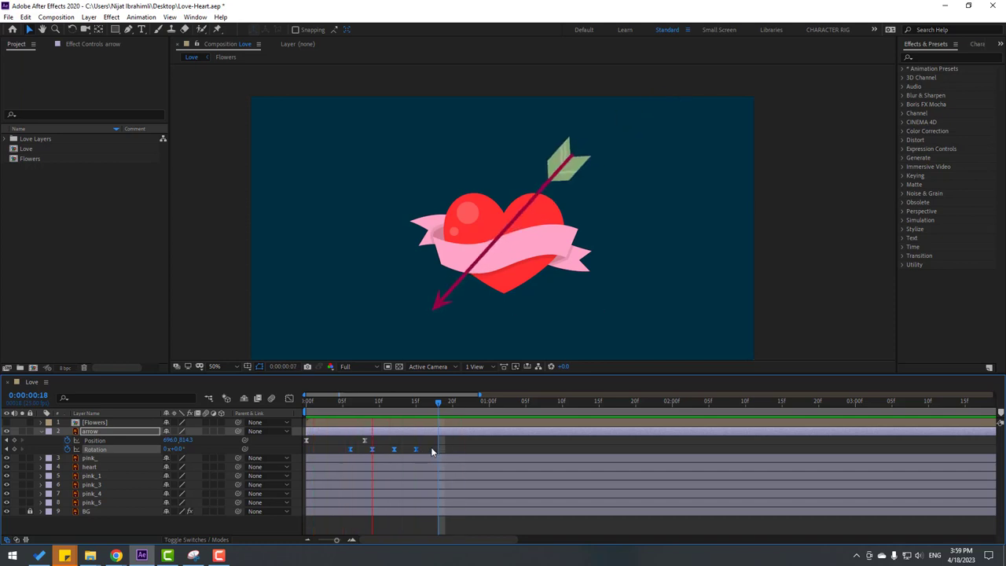
key("space")
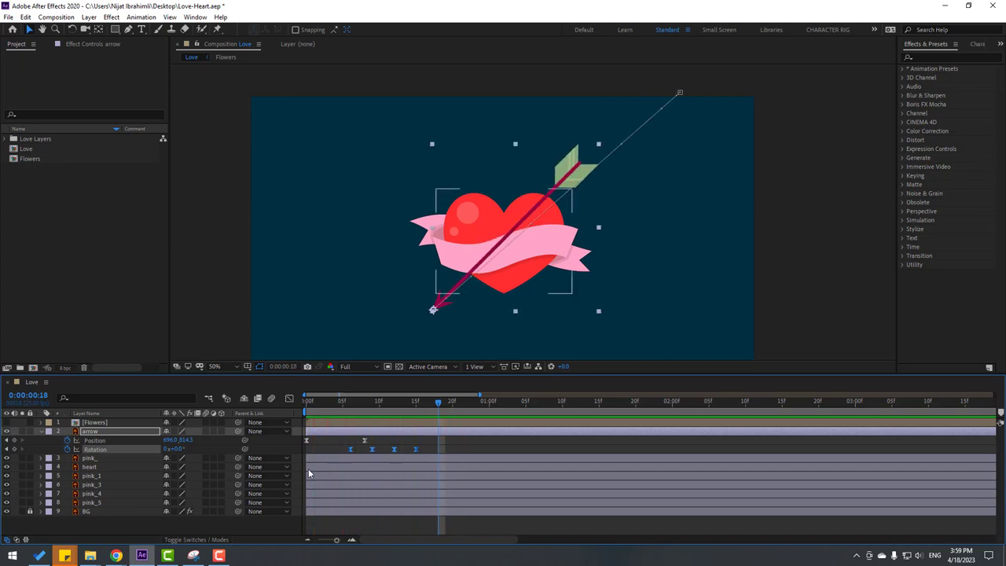
left_click(110, 469)
Duplicate the heart layer and move heart 2 above the arrow layer
key("ctrl+d")
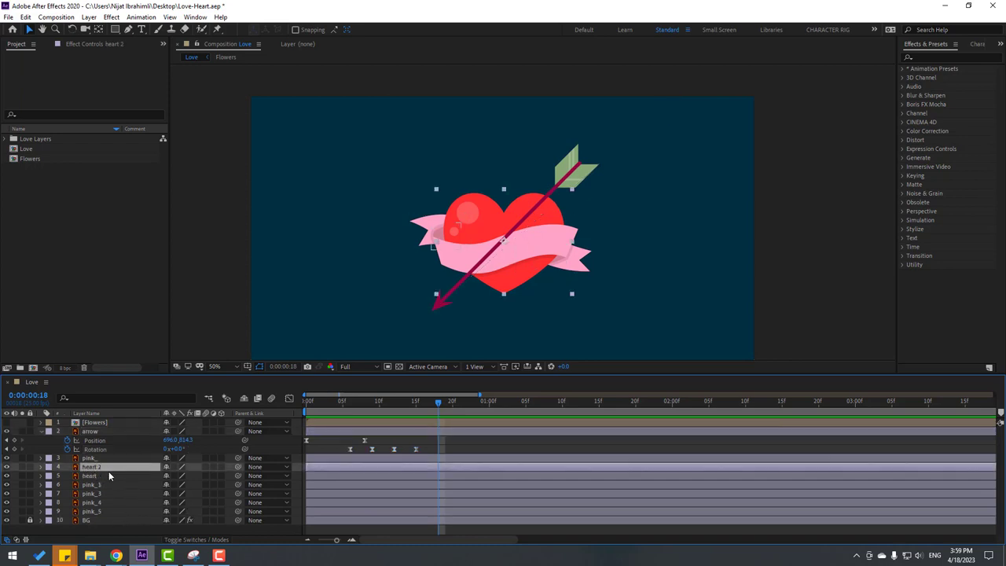
left_click_drag(108, 469, 114, 431)
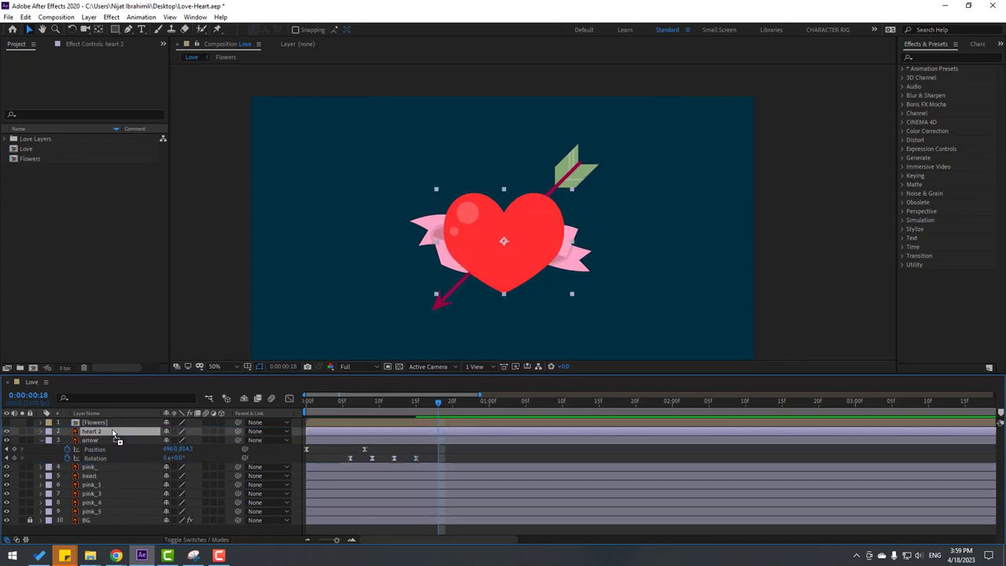
scroll(575, 204, "up", 2)
key("v")
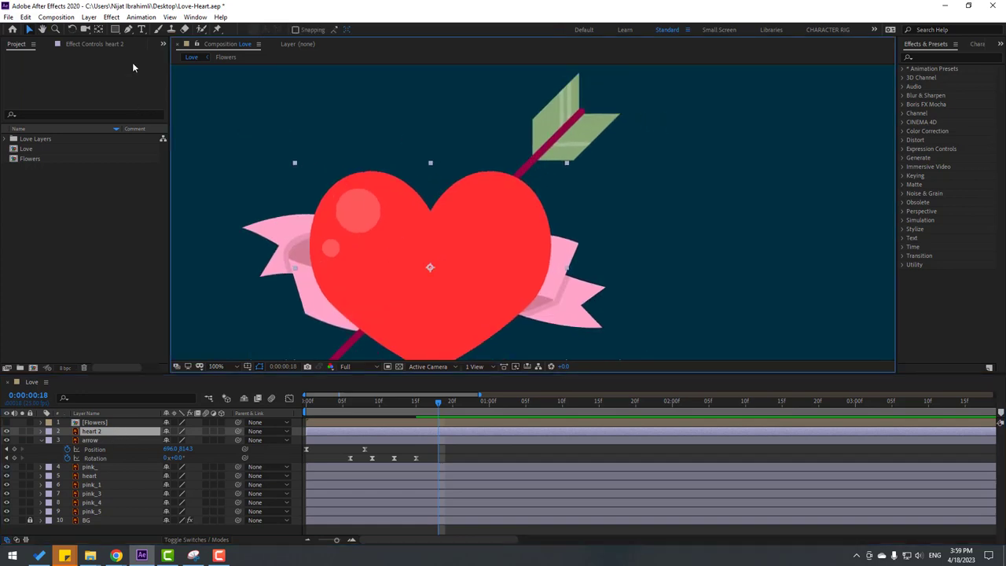
Draw a closed Pen mask on heart 2 covering a strip along the arrow's path
left_click(129, 30)
scroll(546, 176, "up", 2)
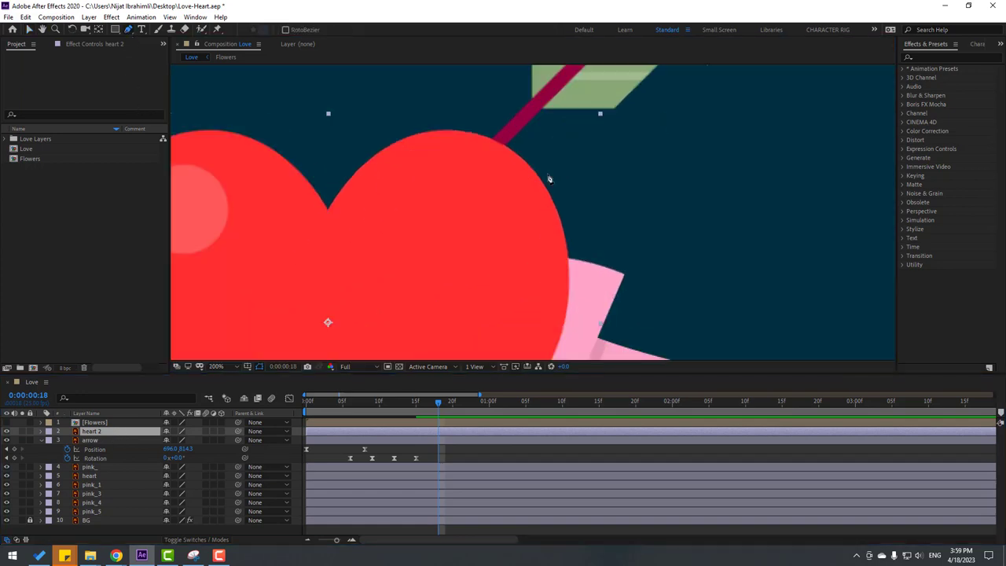
scroll(476, 229, "up", 1)
scroll(559, 250, "up", 1)
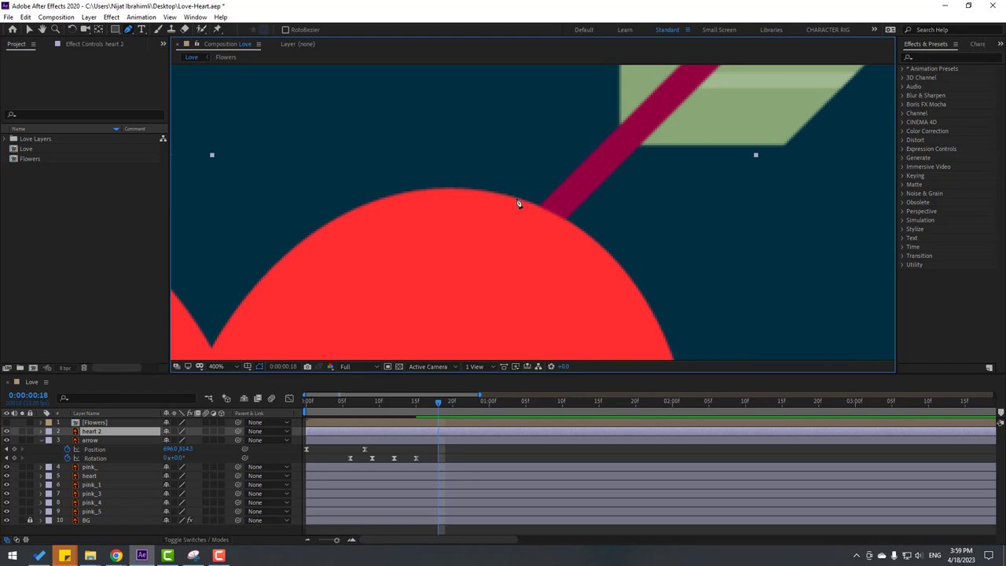
left_click(517, 200)
left_click_drag(588, 236, 606, 259)
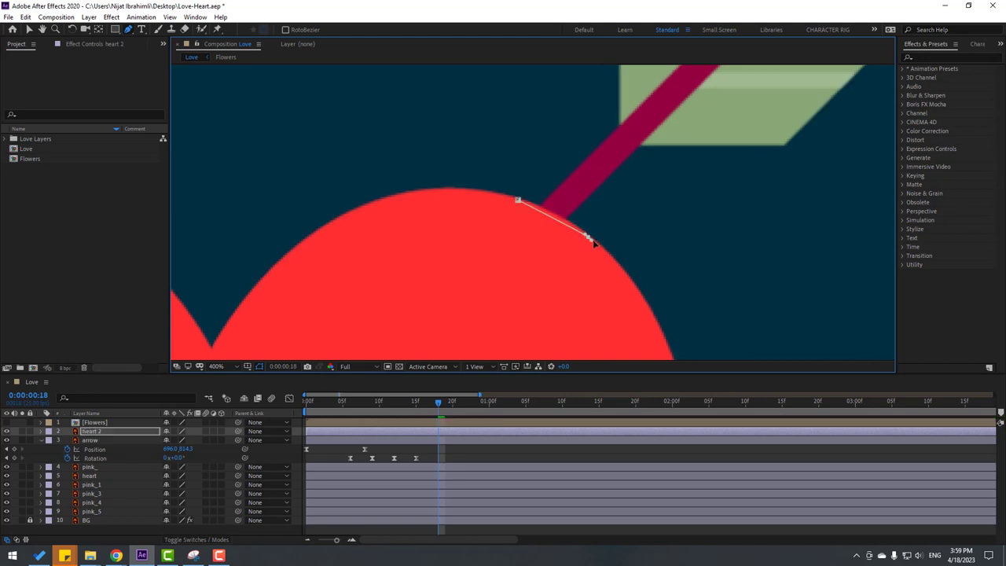
scroll(543, 274, "down", 4)
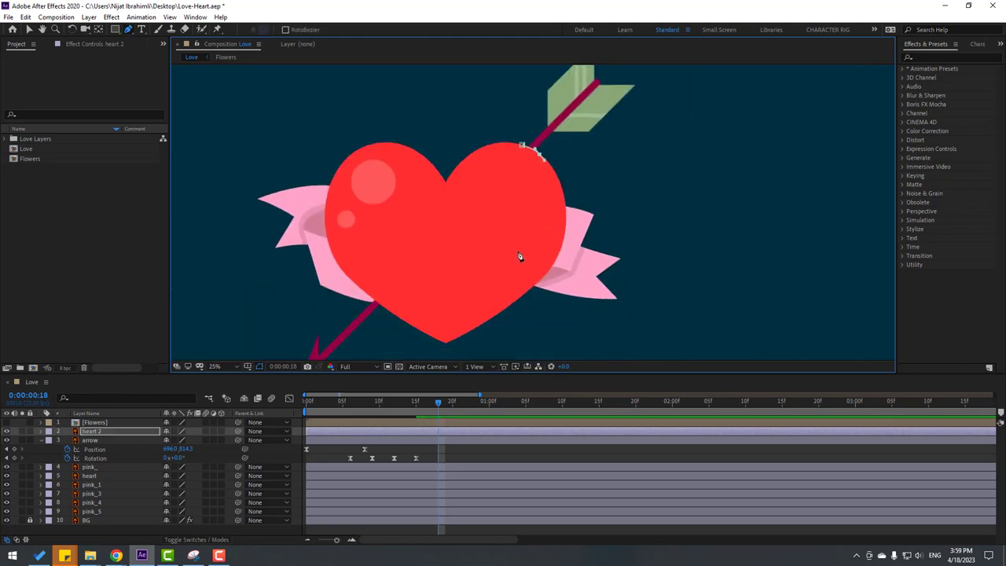
scroll(515, 227, "down", 3)
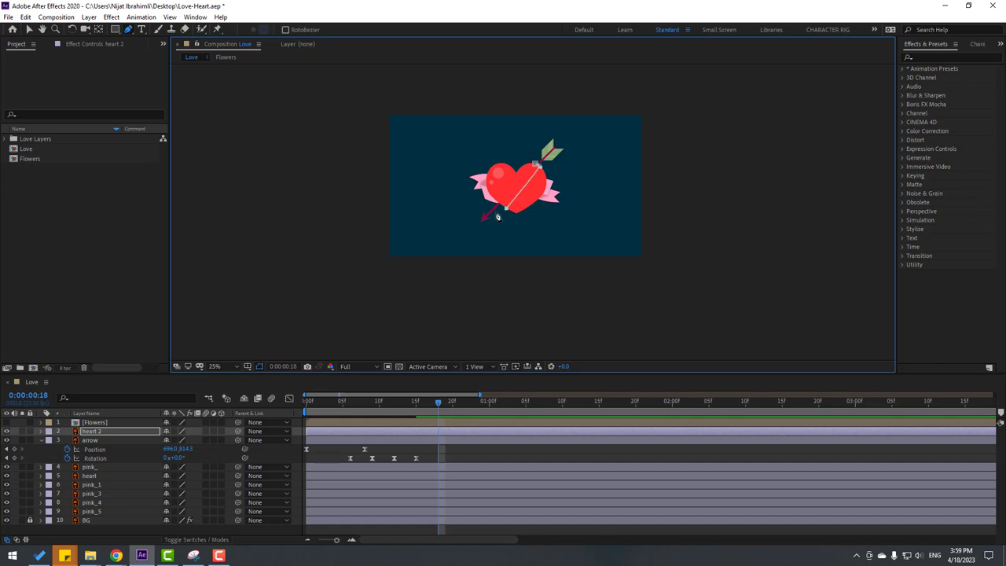
scroll(499, 226, "up", 5)
scroll(495, 209, "up", 2)
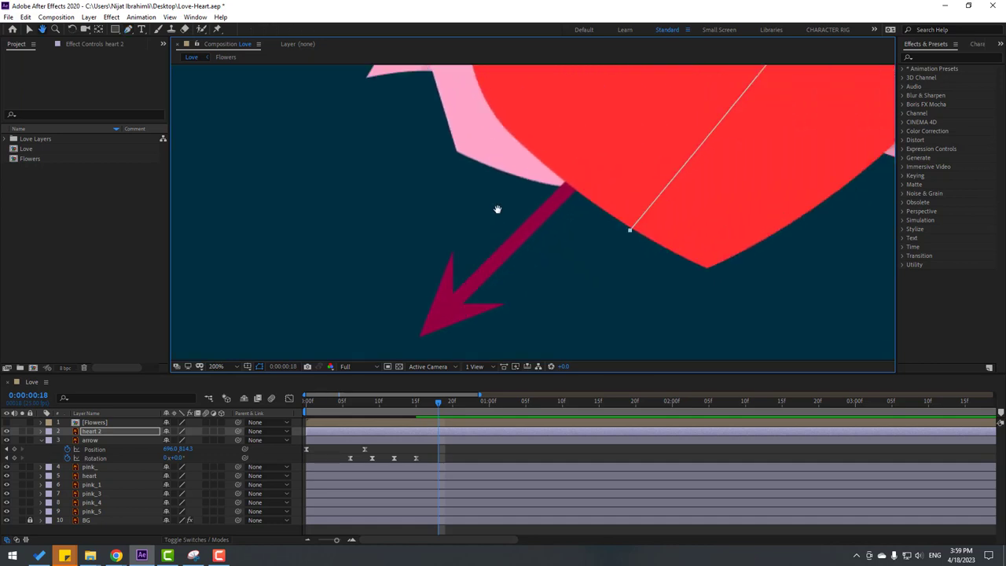
scroll(526, 256, "up", 2)
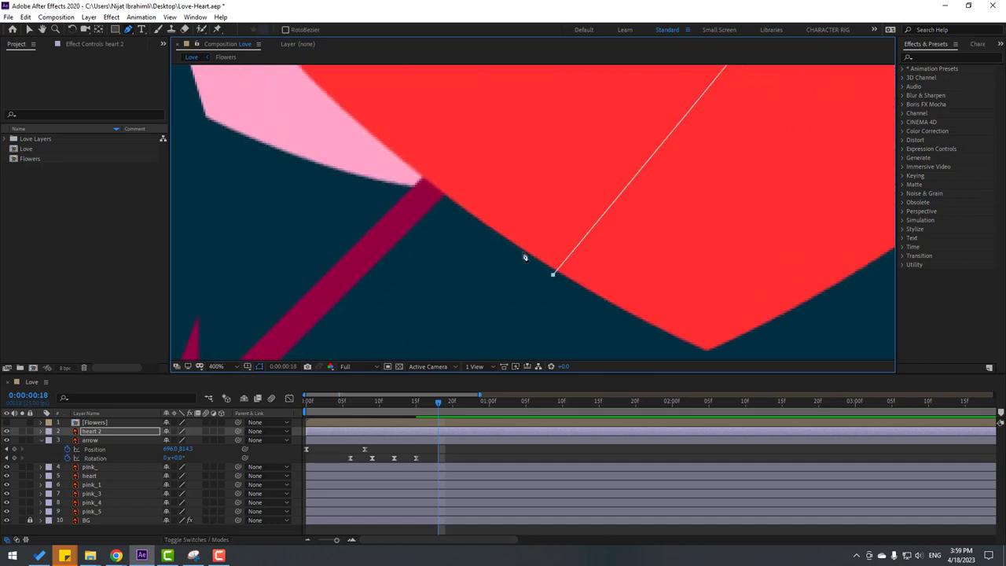
left_click(443, 202)
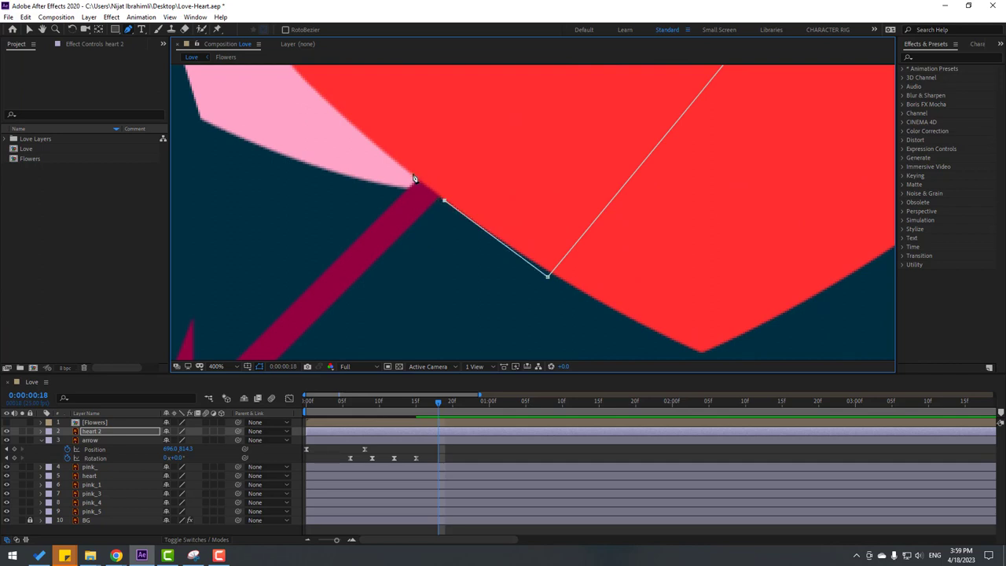
scroll(377, 159, "up", 2)
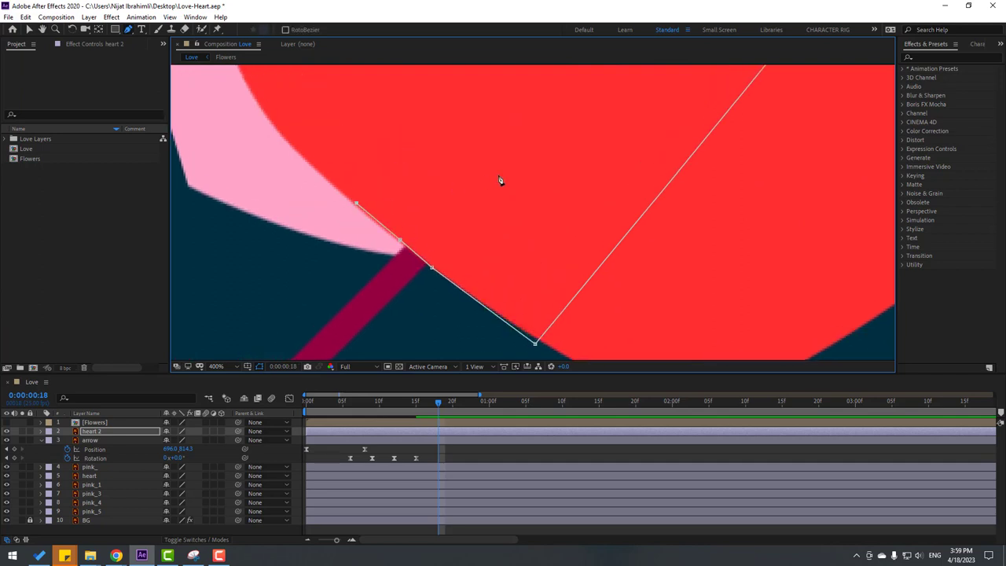
scroll(608, 136, "down", 5)
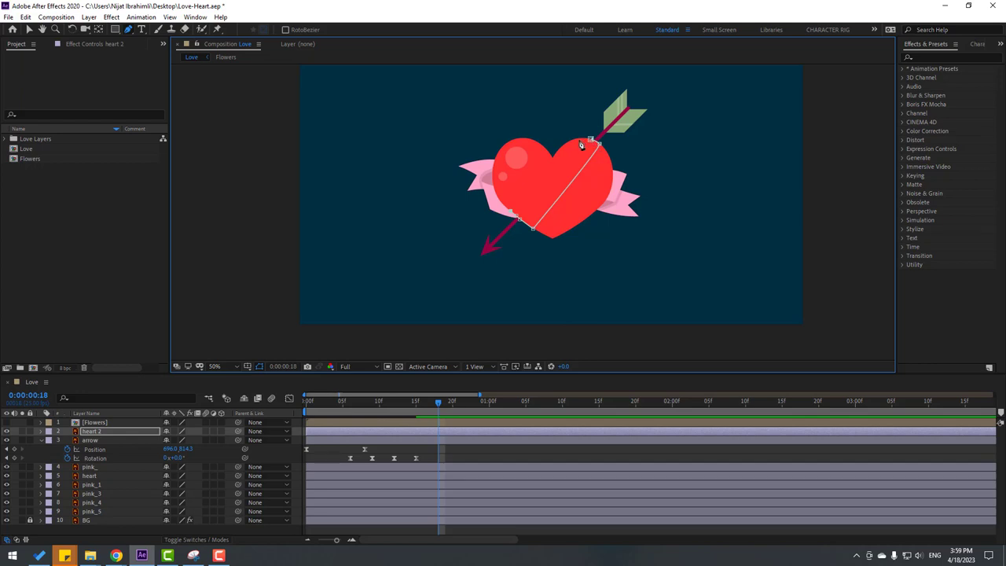
left_click(592, 142)
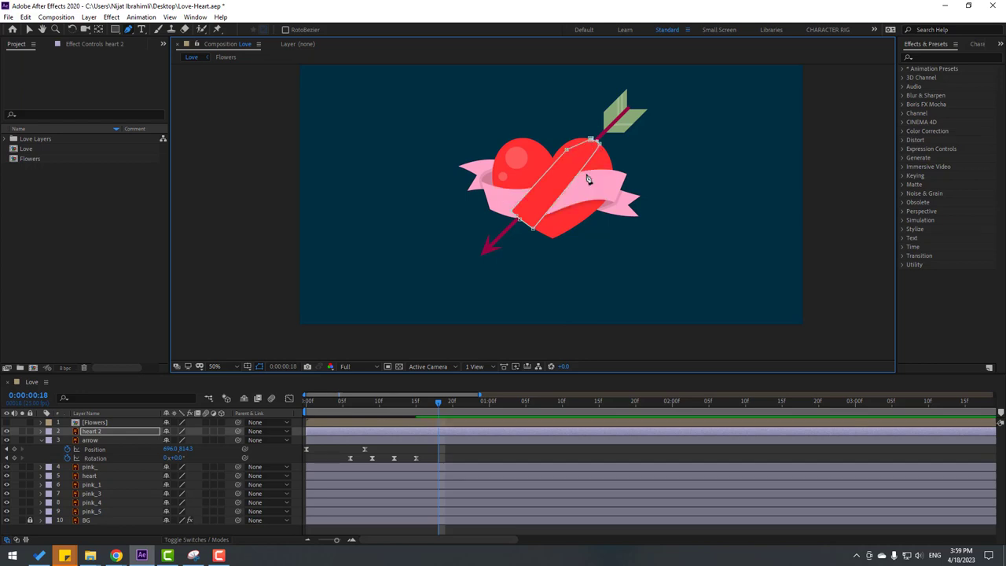
left_click(29, 29)
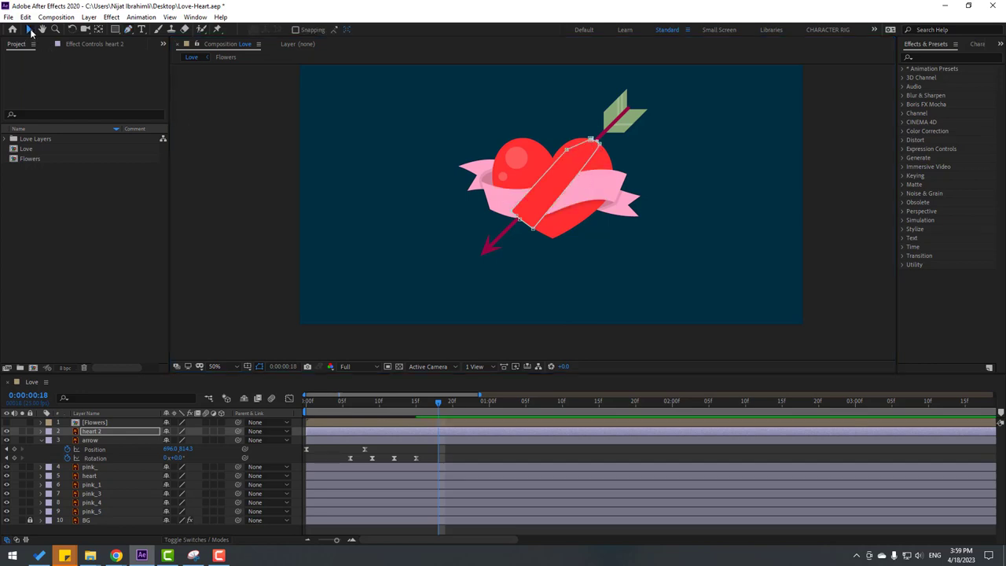
left_click(490, 444)
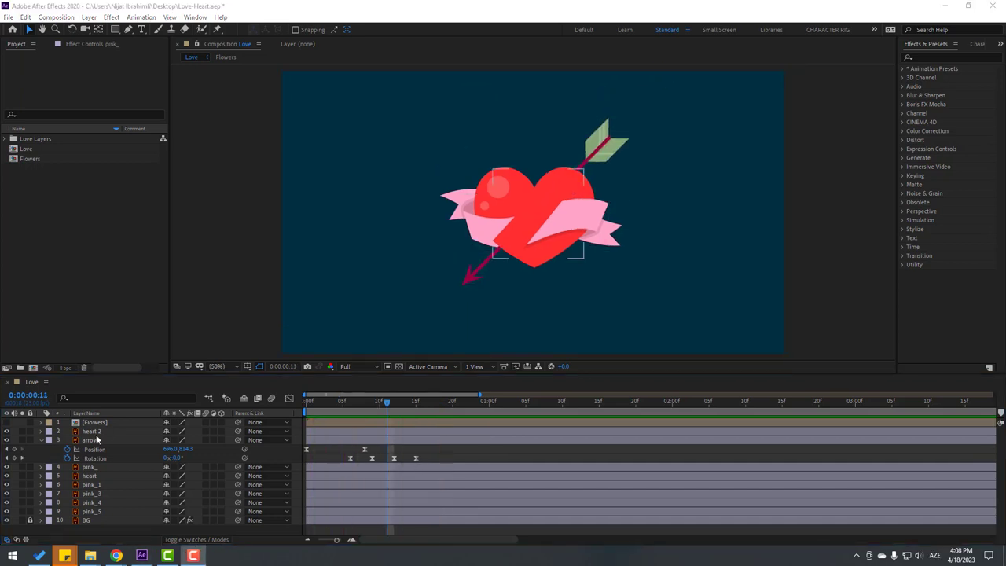
Move the pink_ ribbon layer above heart 2 and preview up to frame 4
left_click_drag(89, 468, 103, 434)
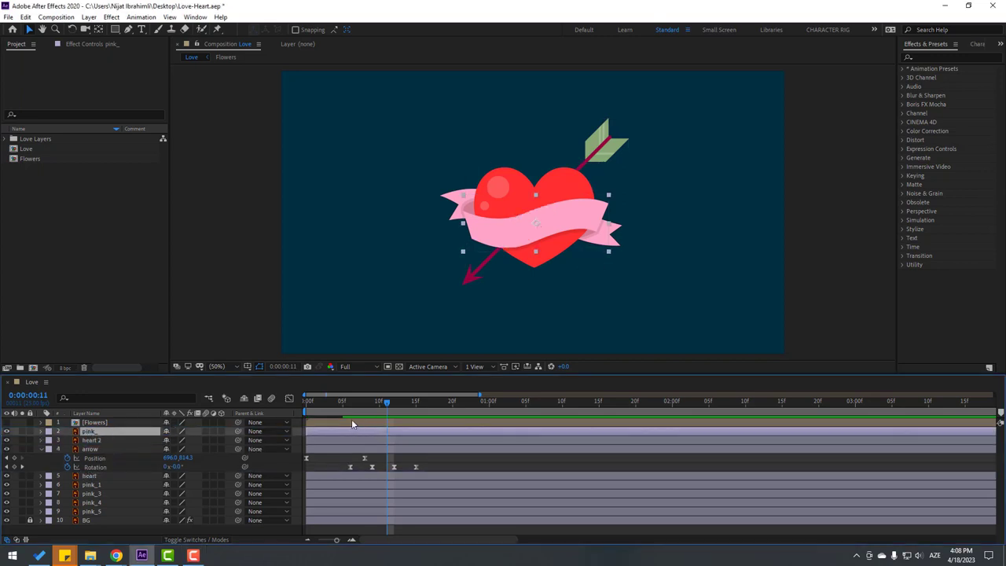
key("space")
left_click(334, 404)
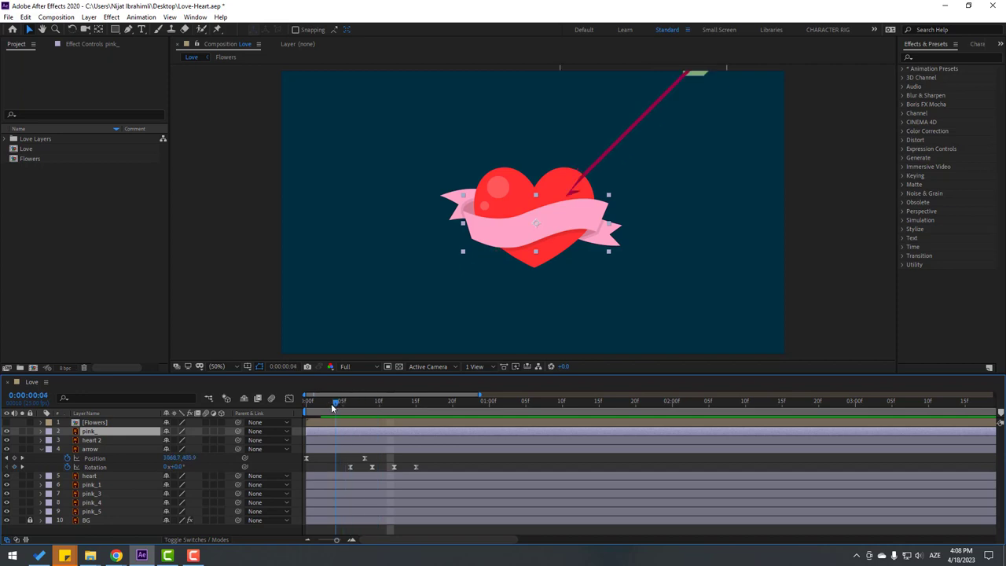
Select heart 2 and slide the mask point beside the arrow along the heart's edge
scroll(635, 202, "up", 2)
scroll(562, 215, "up", 2)
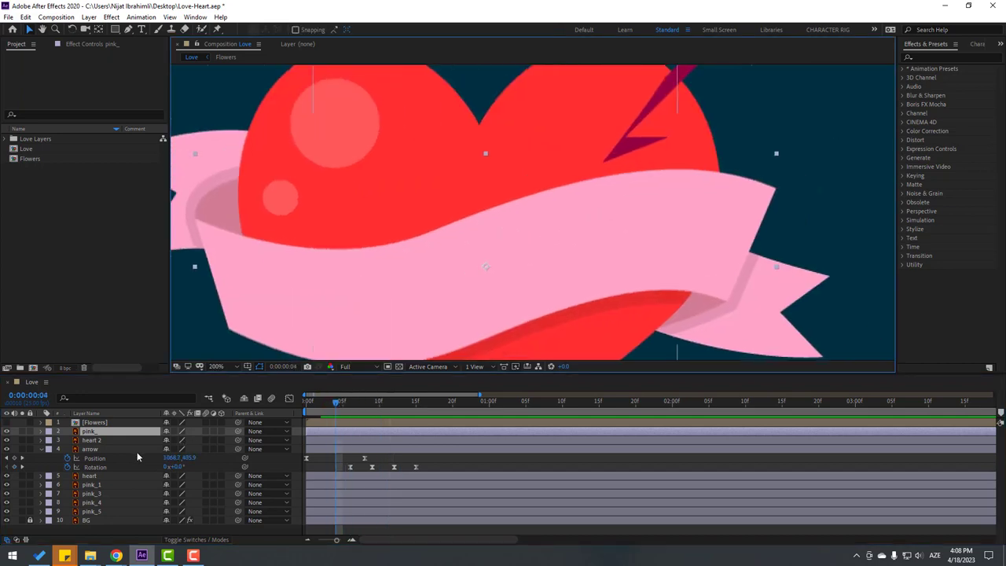
left_click(92, 440)
left_click_drag(654, 160, 597, 174)
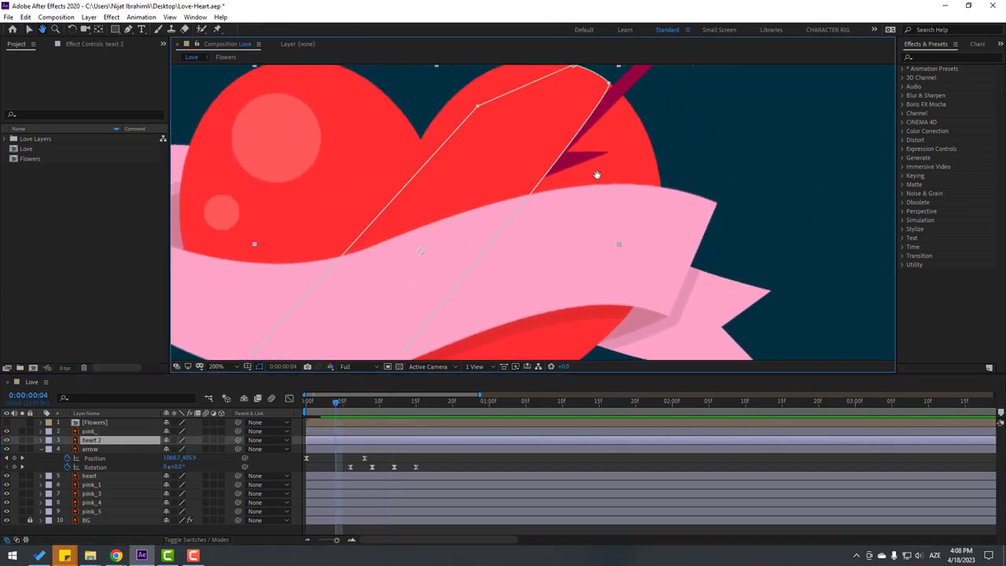
key("v")
mouse_move(613, 88)
left_mouse_down()
mouse_move(638, 130)
mouse_move(633, 84)
left_mouse_up()
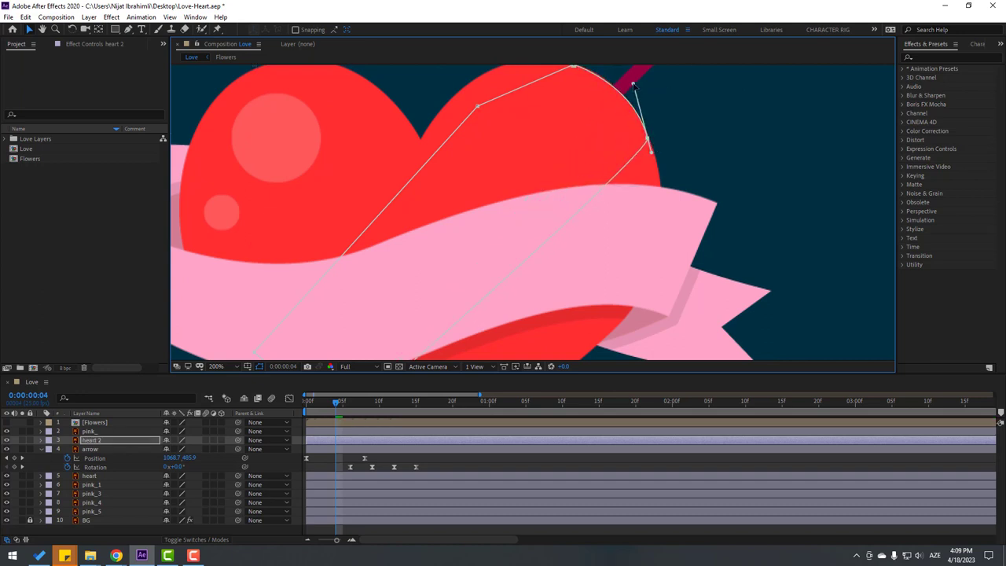
Raise the upper heart 2 mask points onto the right lobe, then check frame 8
scroll(613, 149, "down", 5)
scroll(629, 157, "up", 2)
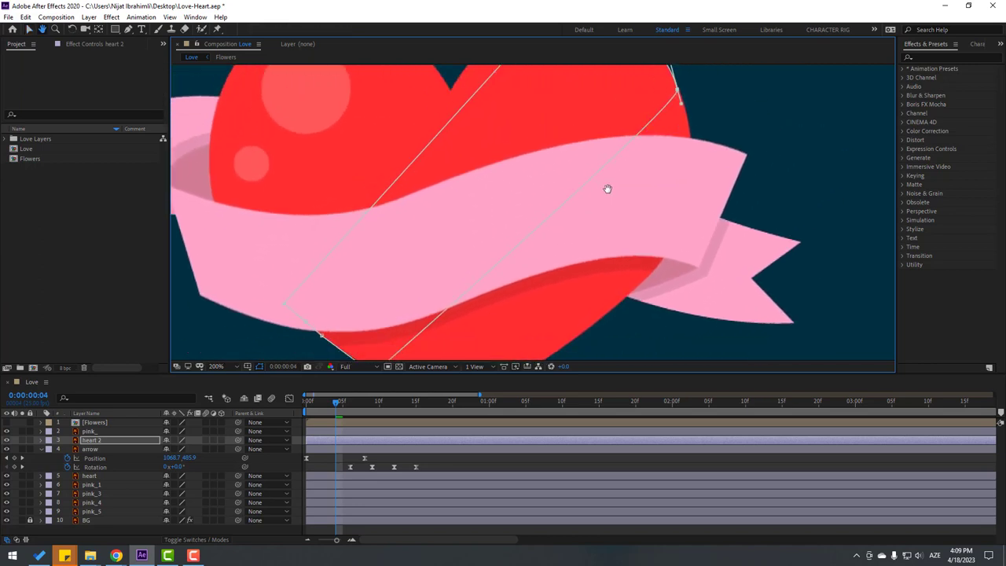
scroll(503, 251, "down", 2)
scroll(547, 197, "up", 5)
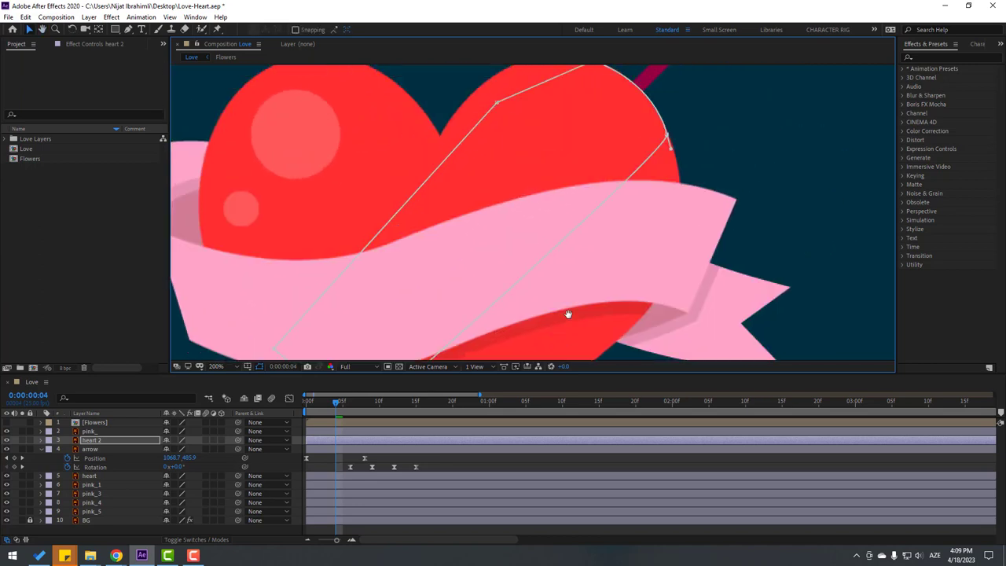
left_click_drag(482, 137, 479, 94)
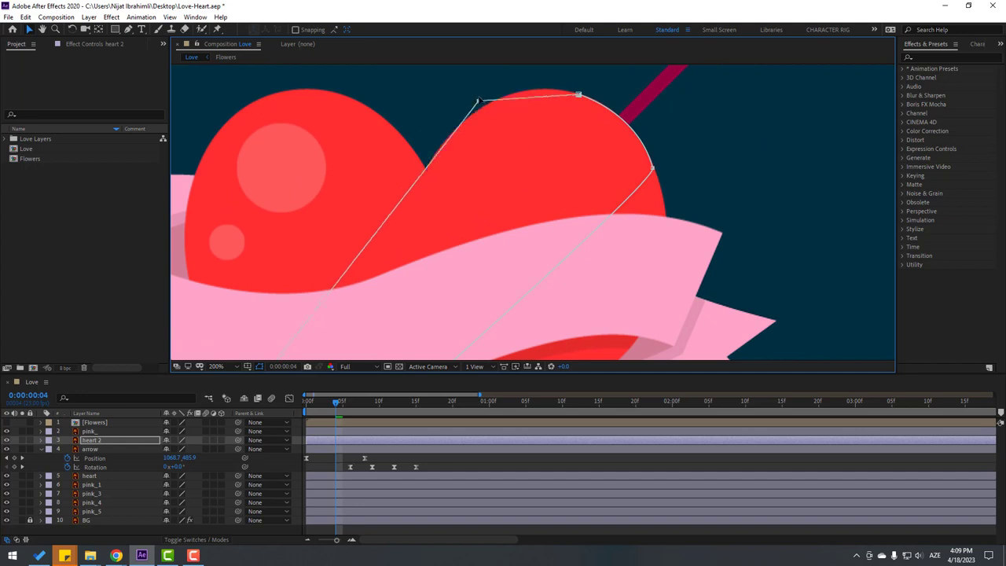
left_click_drag(577, 96, 543, 89)
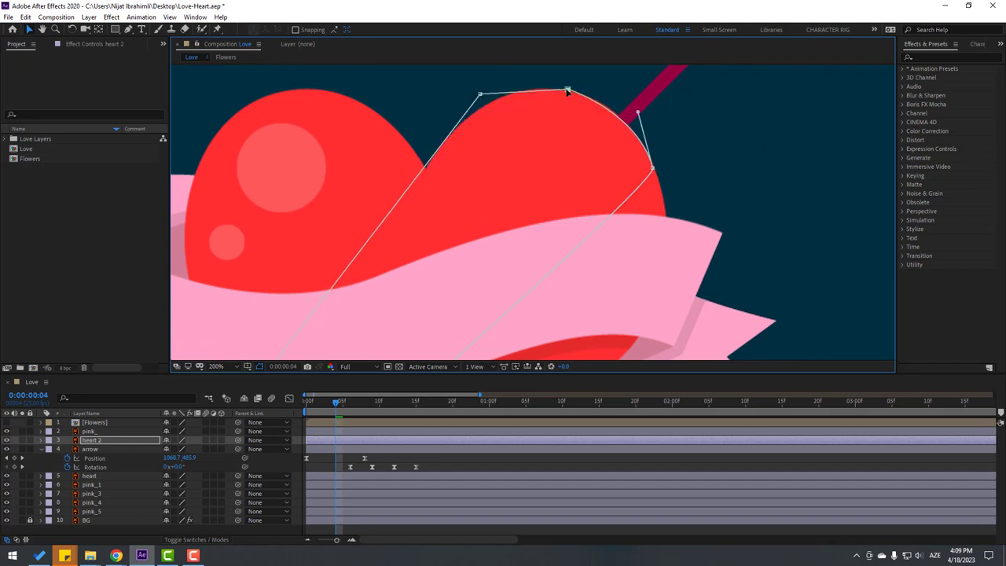
scroll(550, 79, "up", 2)
key("comma")
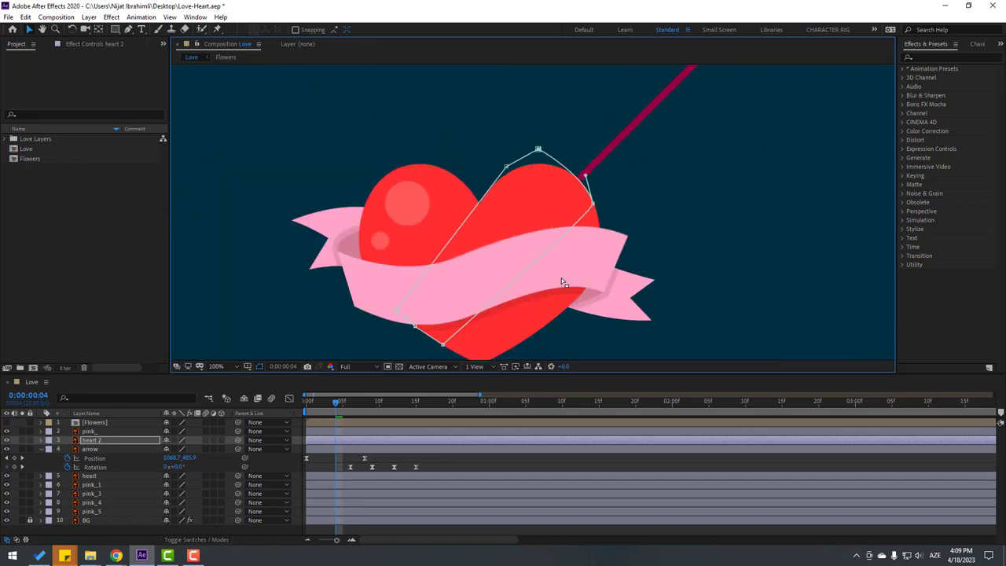
left_click_drag(337, 412, 366, 413)
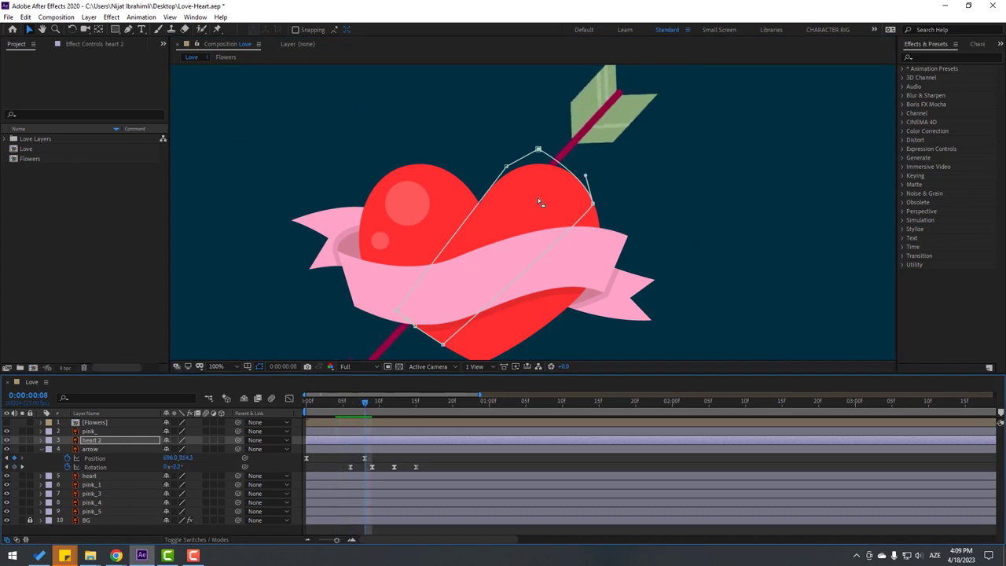
Convert the top heart 2 mask vertex into a smooth Bezier point with the Convert Vertex Tool
key("period")
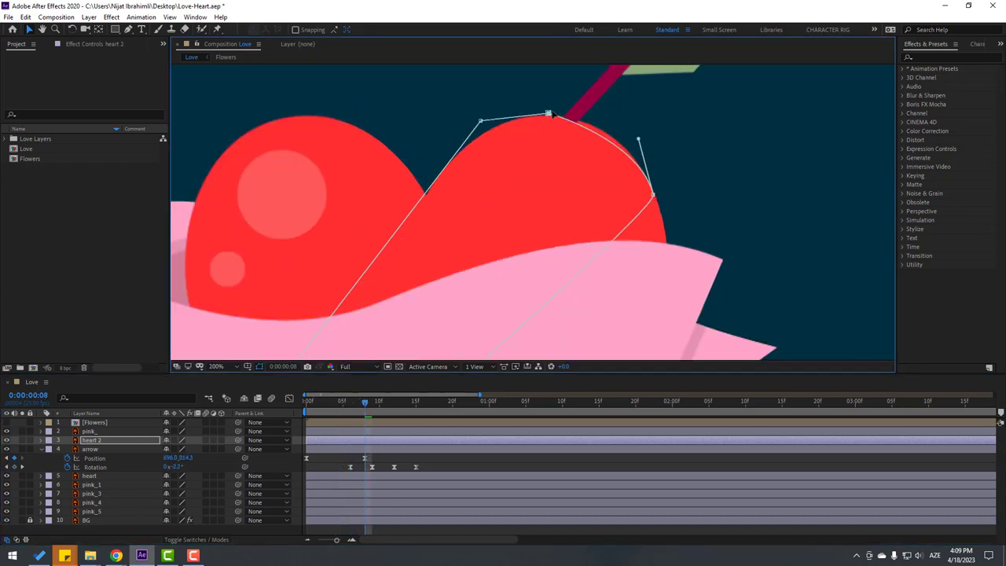
left_click_drag(551, 114, 556, 108)
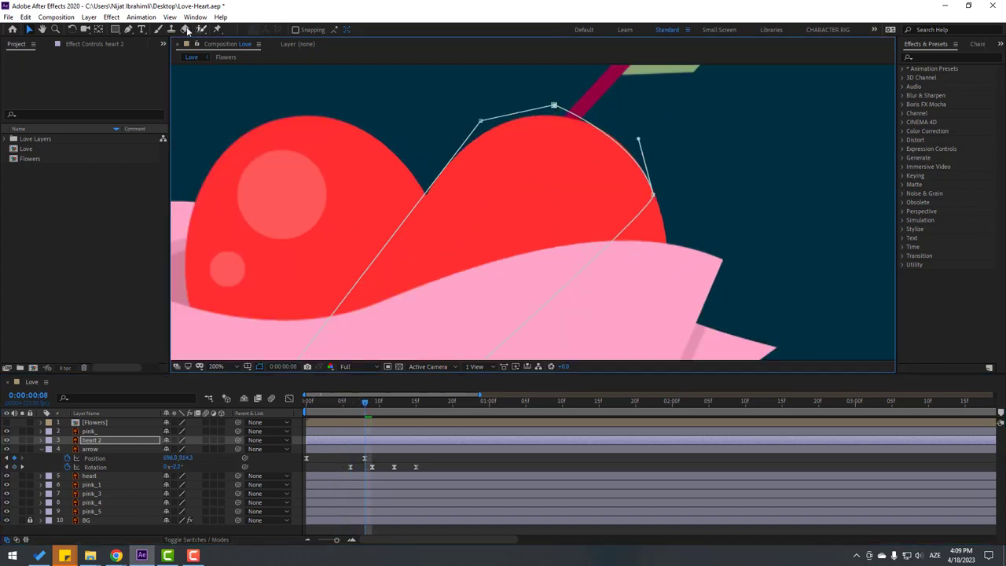
left_click_drag(128, 29, 197, 68)
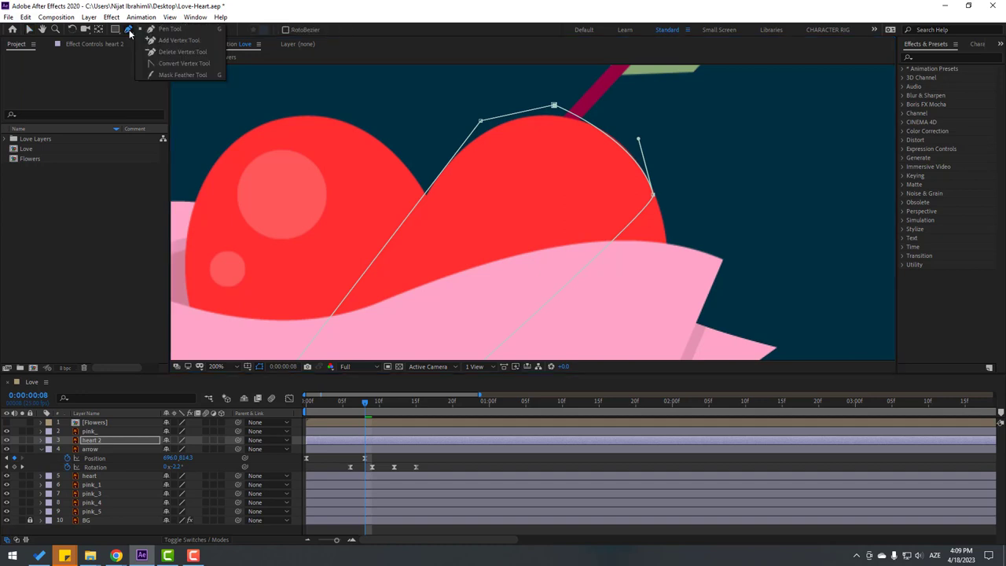
left_click(197, 66)
left_click_drag(553, 105, 517, 103)
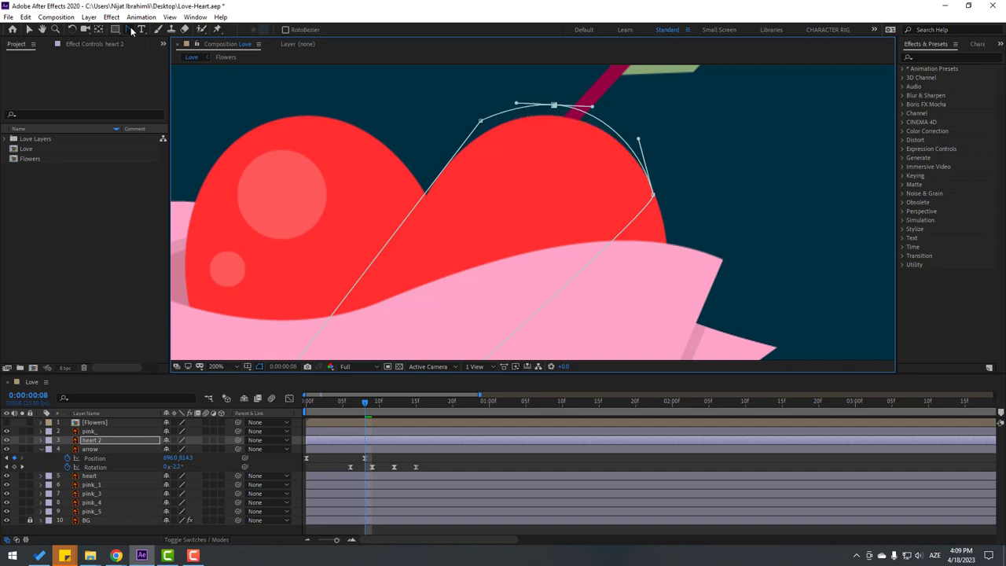
Lower the smooth top point and nudge the right mask point, checking around frame 9
left_click(132, 30)
left_click(28, 29)
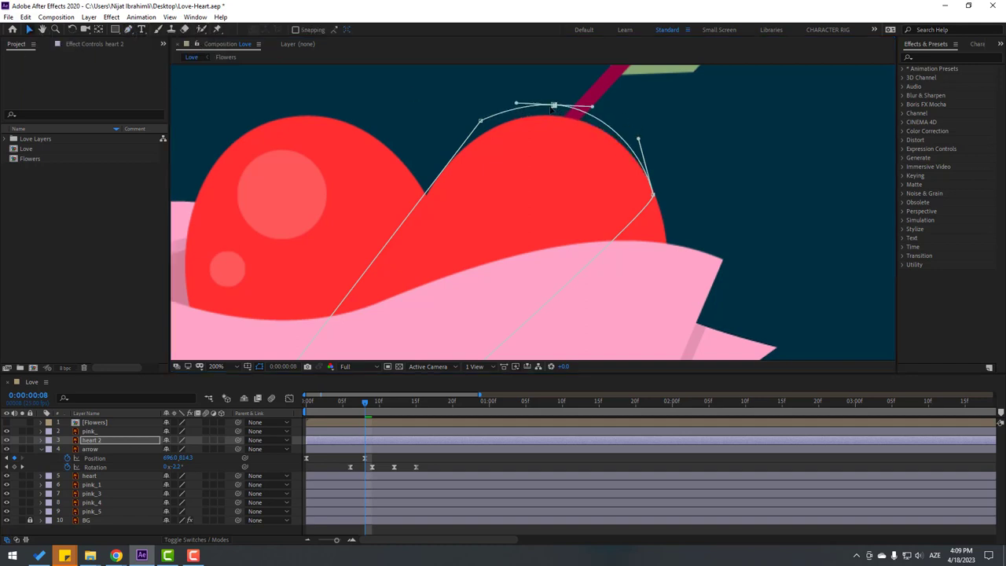
left_click_drag(554, 107, 555, 118)
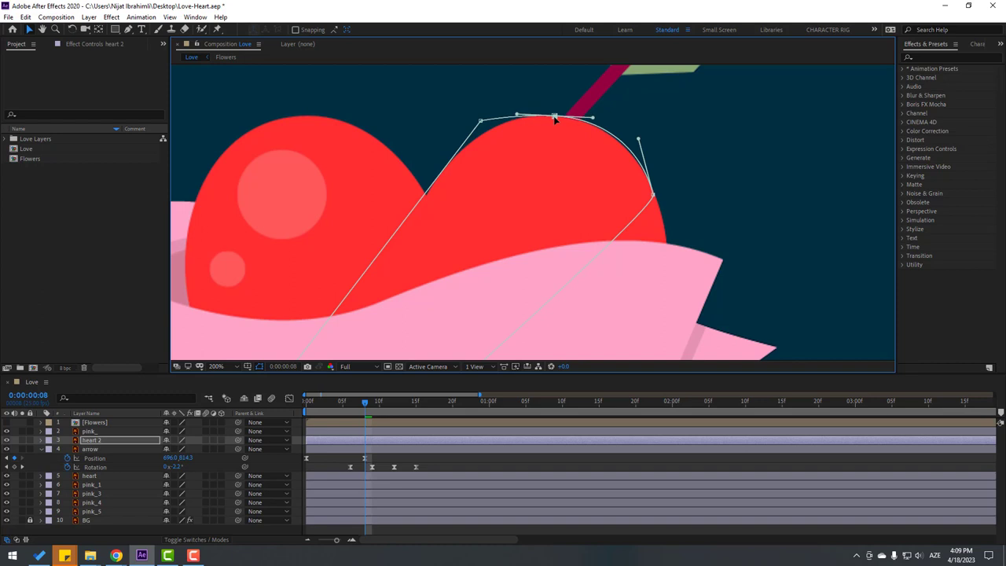
left_click_drag(654, 197, 657, 200)
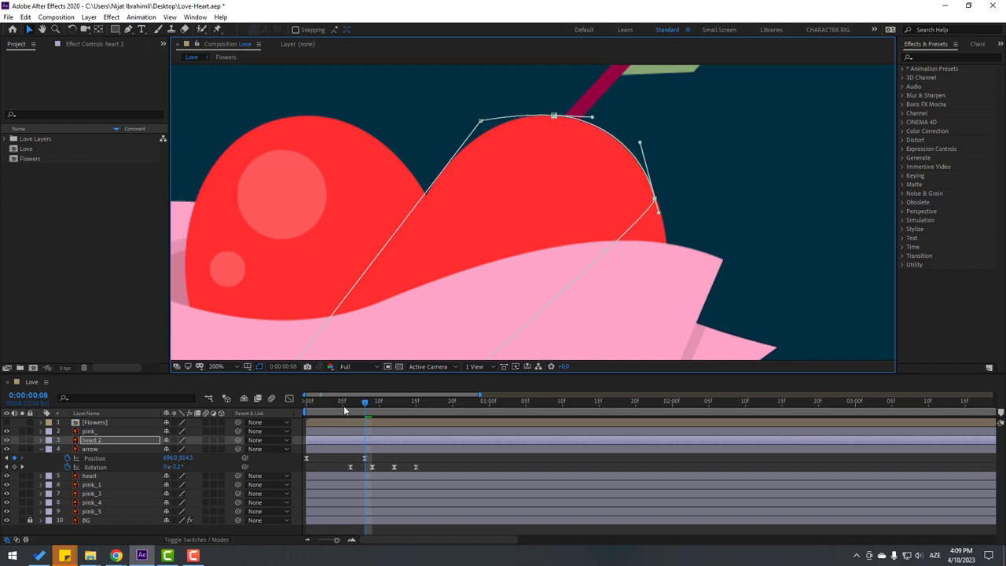
left_click_drag(344, 410, 371, 403)
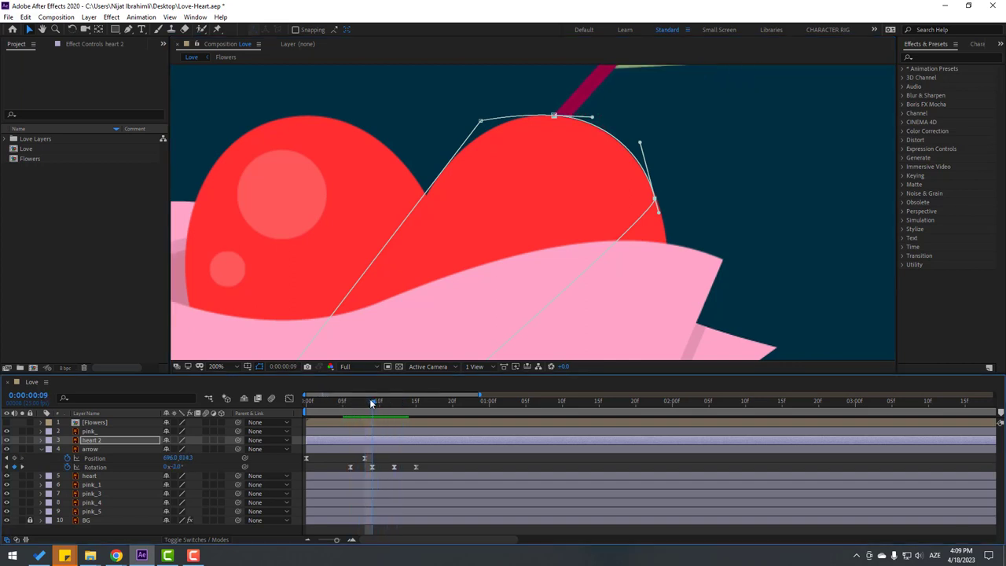
Stop the preview near 18f, collapse the arrow's properties, and solo the pink_ ribbon layer
left_click(497, 460)
scroll(550, 254, "down", 2)
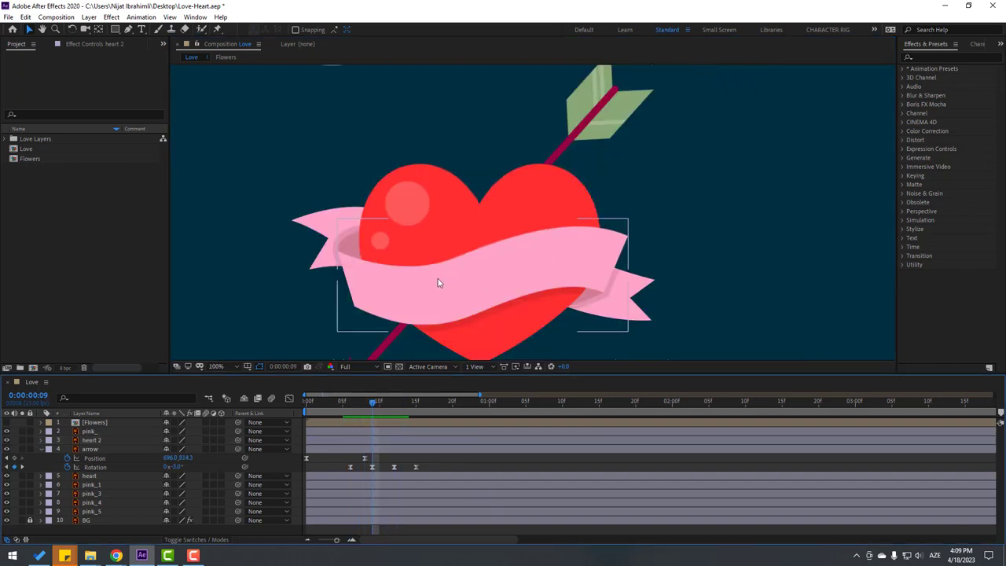
scroll(438, 283, "down", 2)
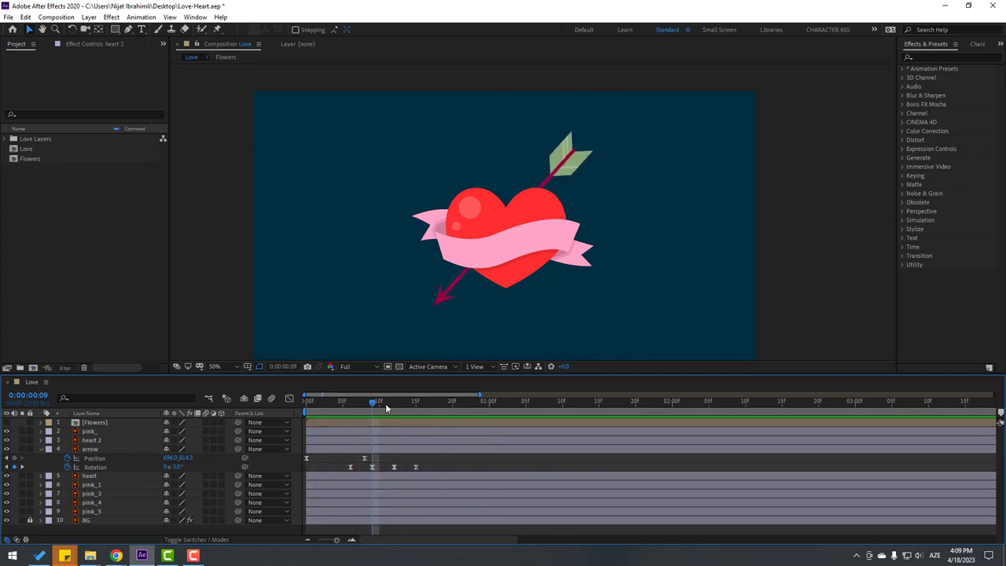
key("space")
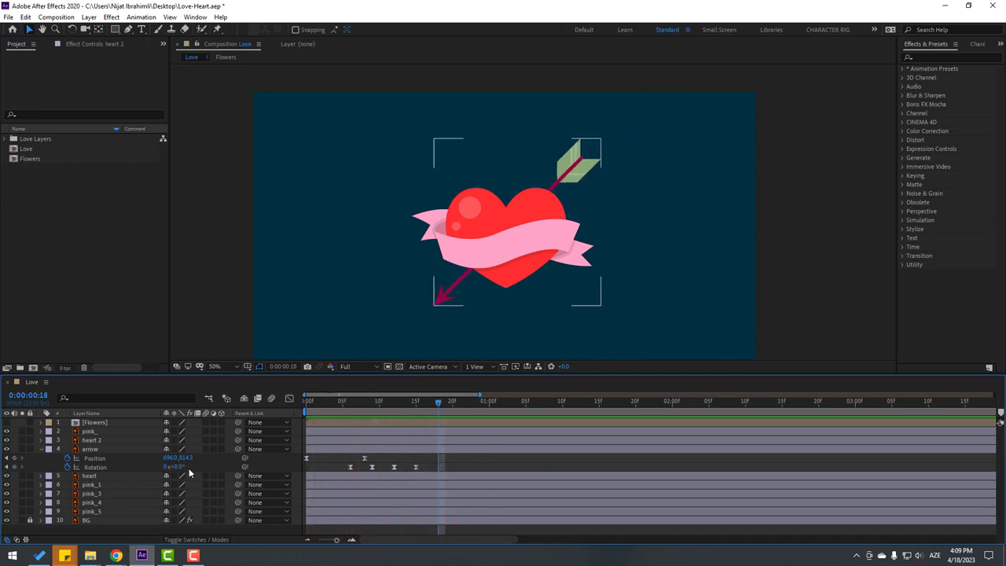
left_click(40, 449)
left_click(460, 250)
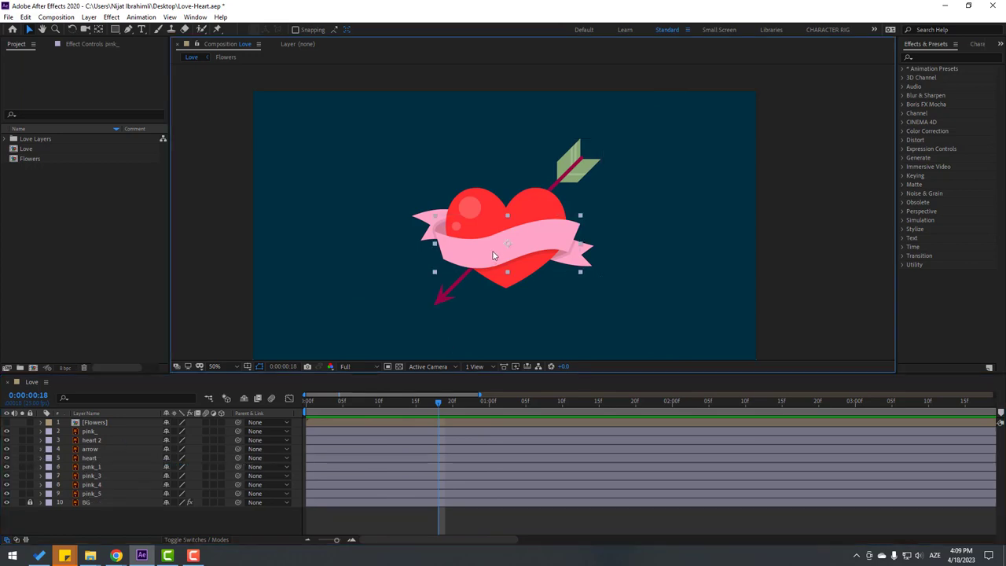
left_click(21, 430)
Trace a curved Pen path from left to right through the middle of the pink_ ribbon
key("slash")
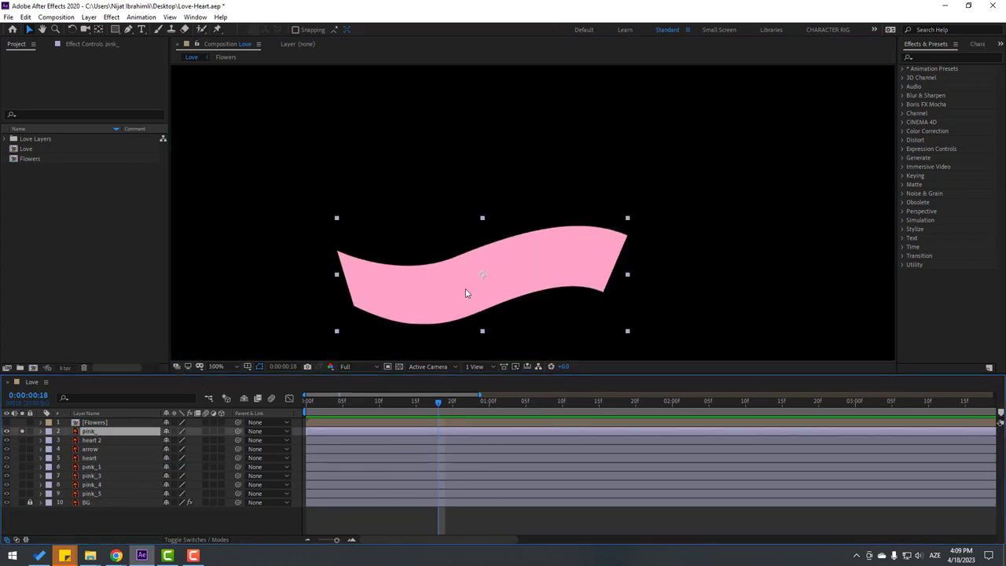
left_click_drag(467, 292, 445, 211)
left_click(128, 29)
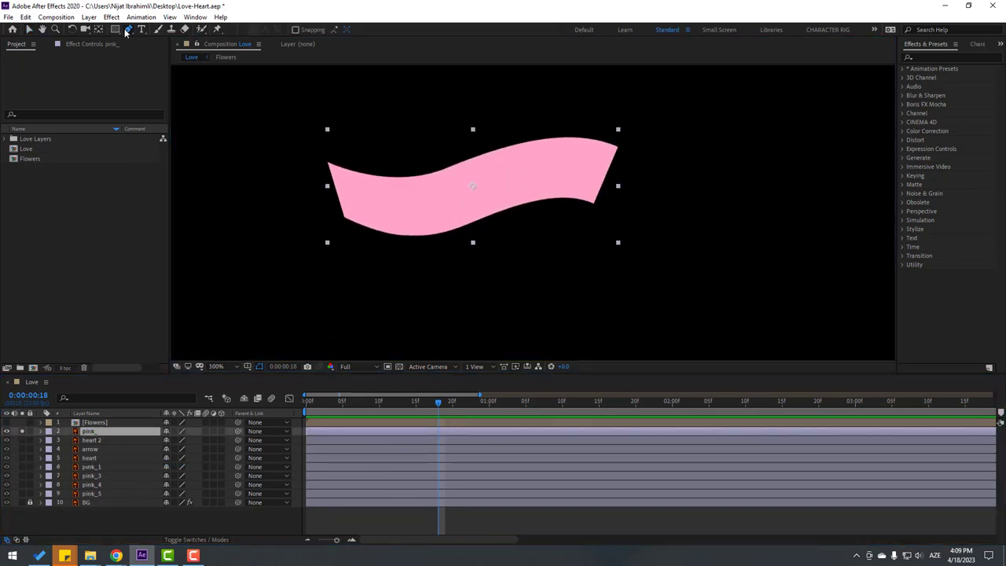
left_click(334, 187)
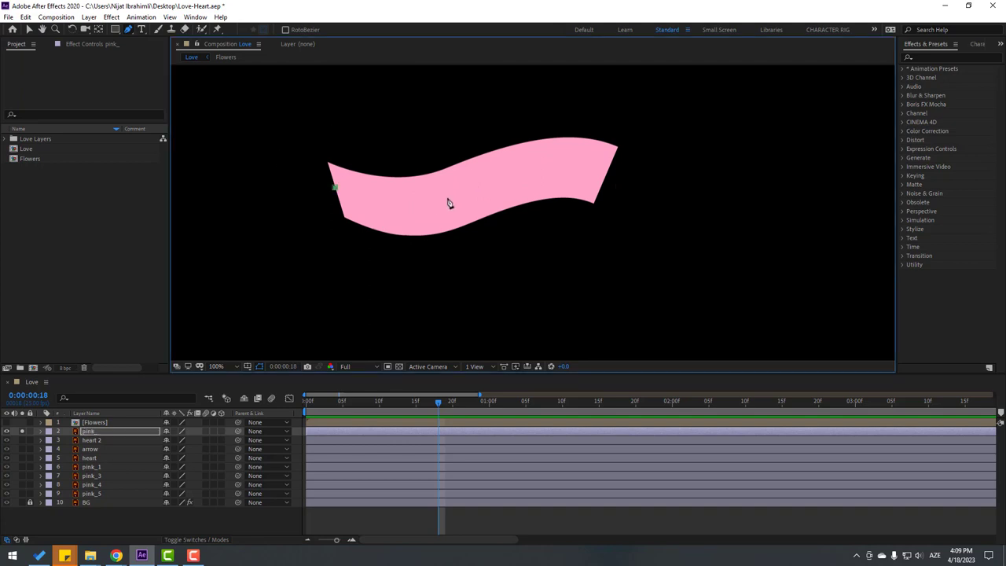
left_click_drag(555, 165, 588, 164)
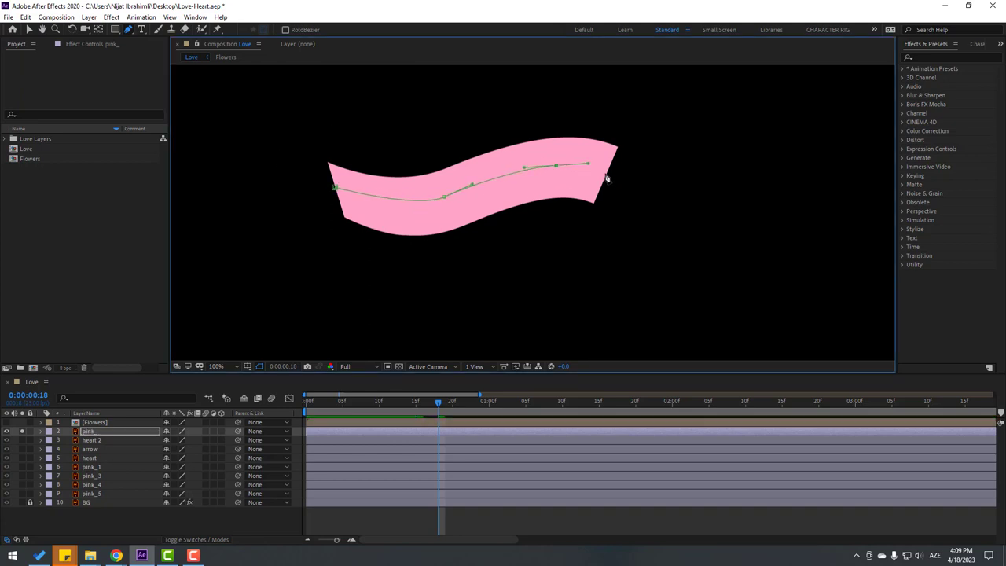
left_click(608, 173)
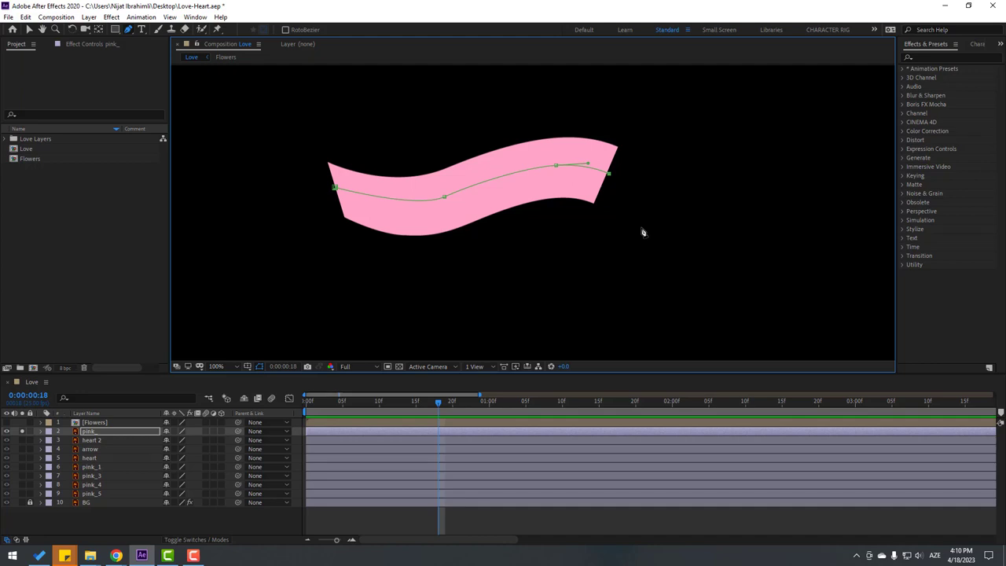
key("v")
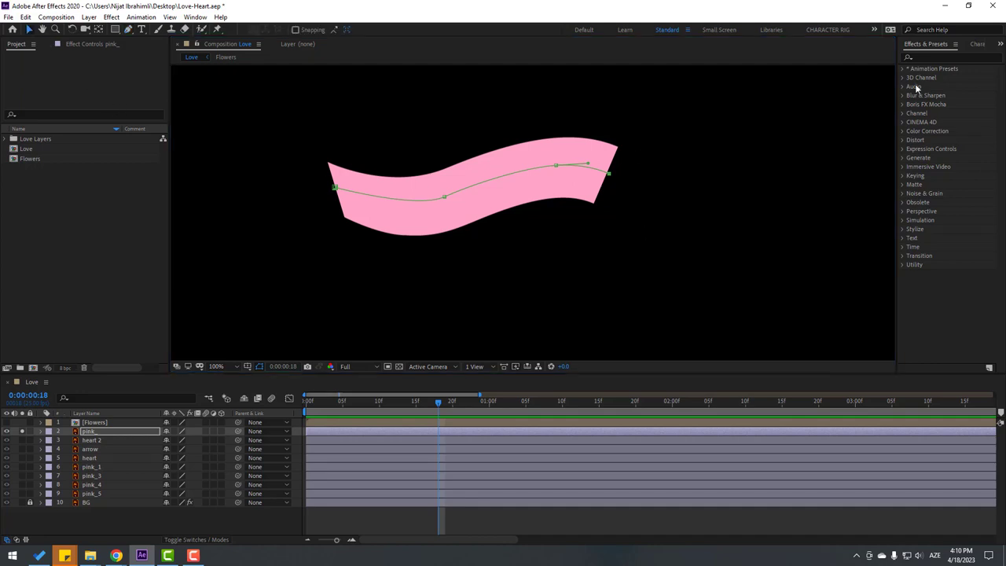
Find the Stroke effect in Effects & Presets and apply it to the pink_ layer
left_click(930, 56)
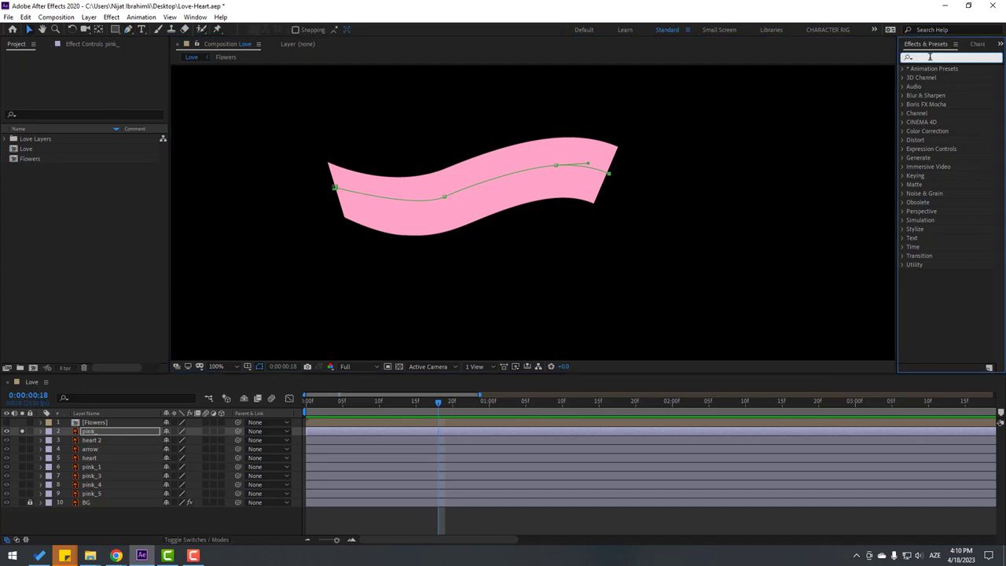
type("stroke")
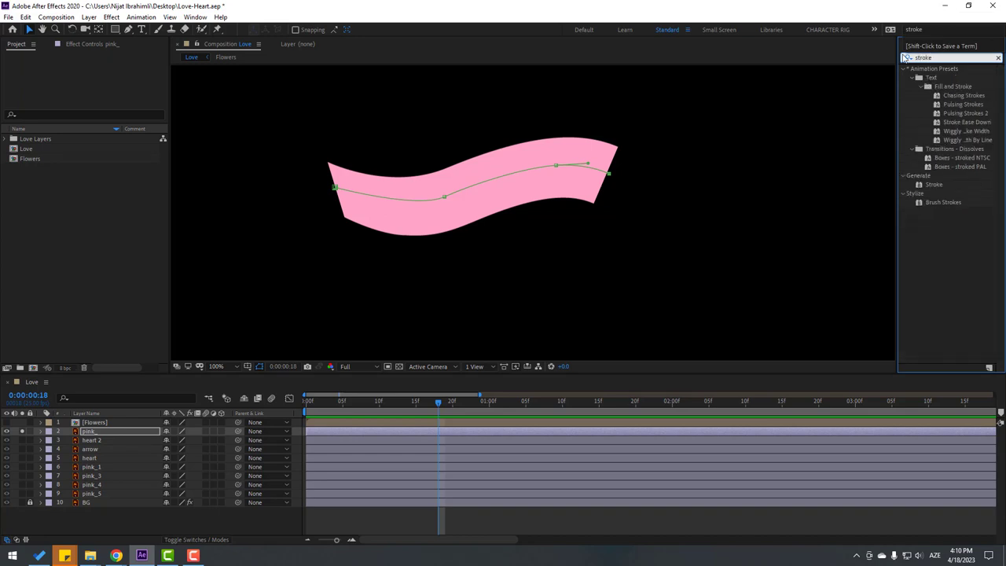
left_click_drag(933, 183, 88, 433)
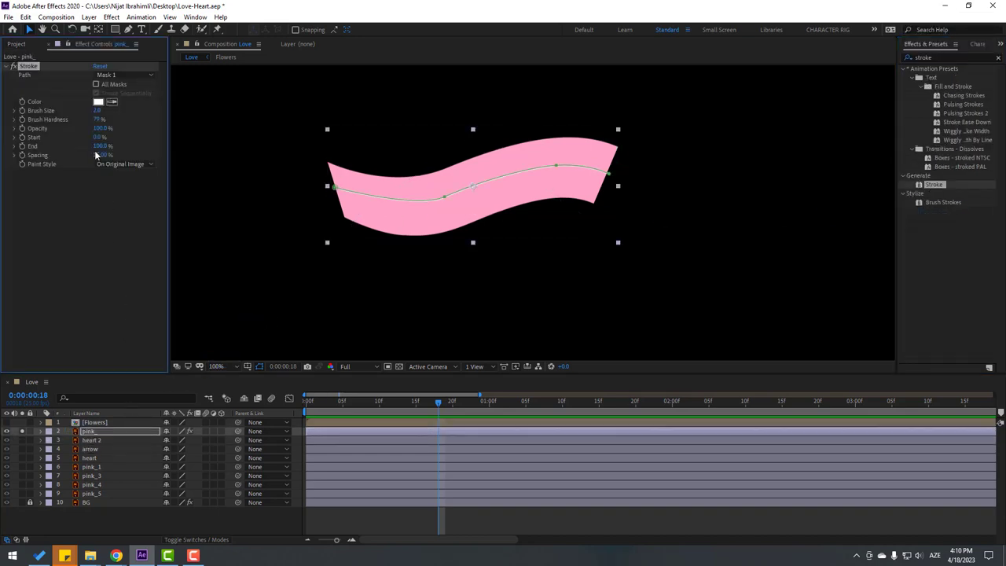
Set pink_'s Stroke to Reveal Original Image, brush size 91, and End at 0%
left_click(110, 165)
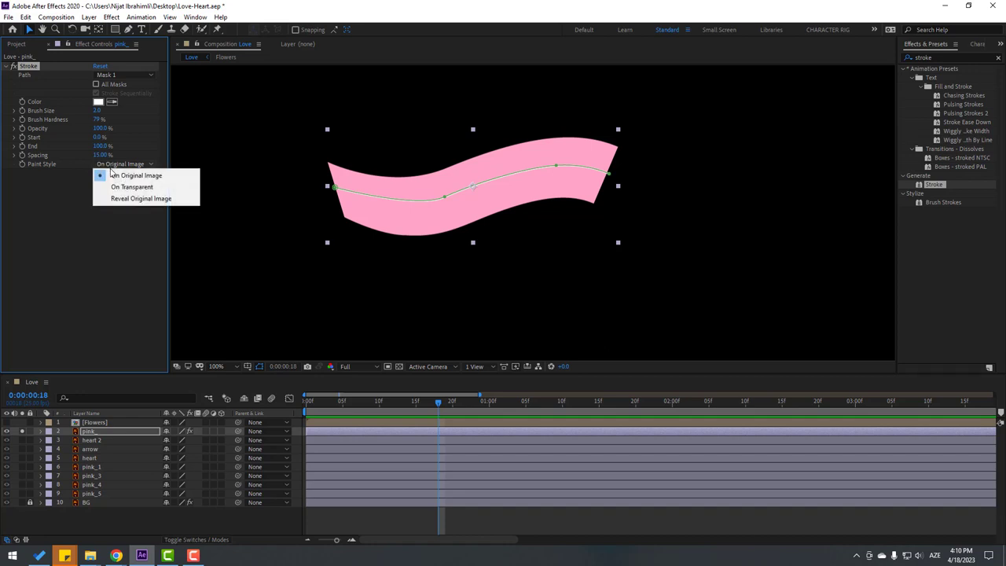
left_click(141, 198)
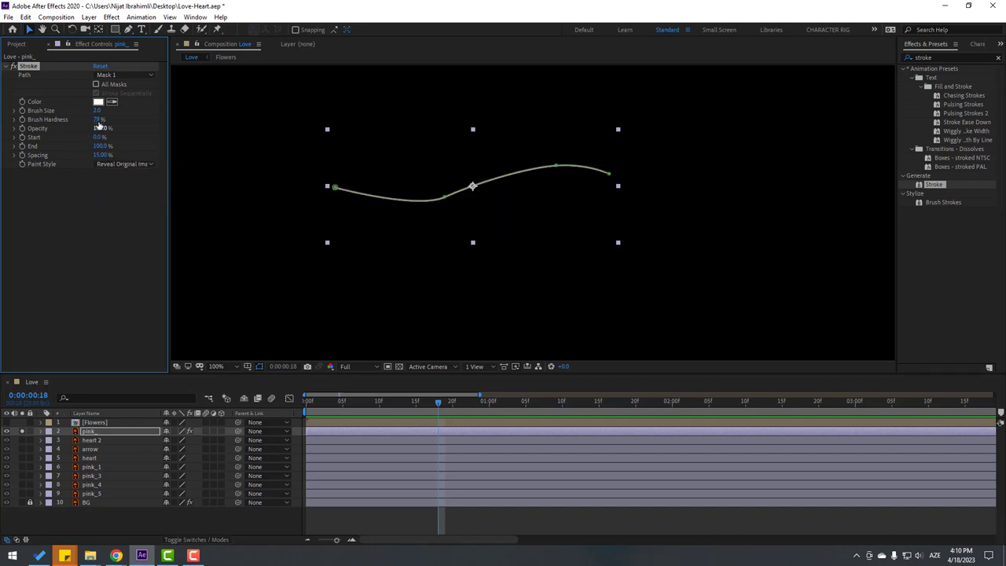
left_click_drag(98, 113, 518, 69)
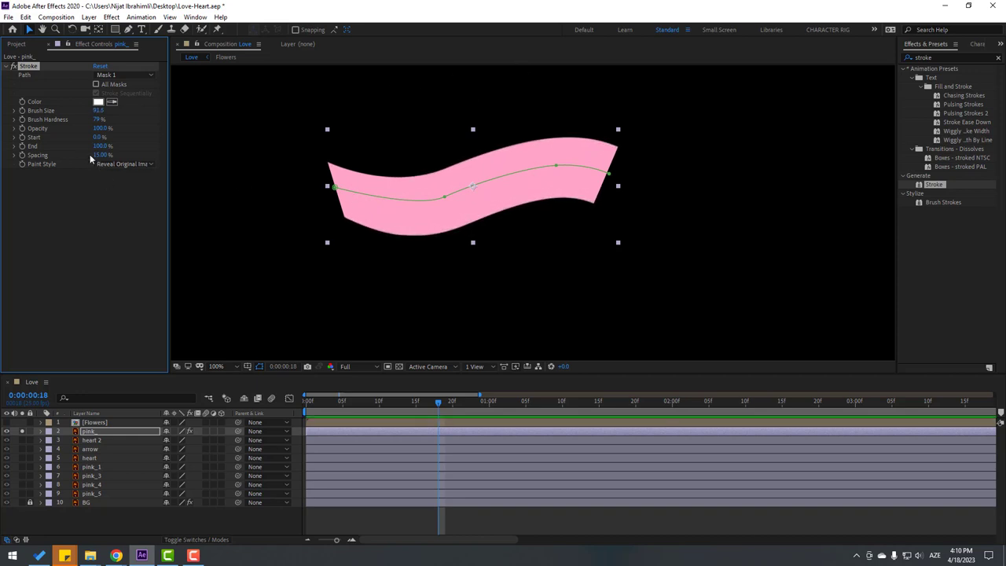
left_click_drag(100, 146, 243, 507)
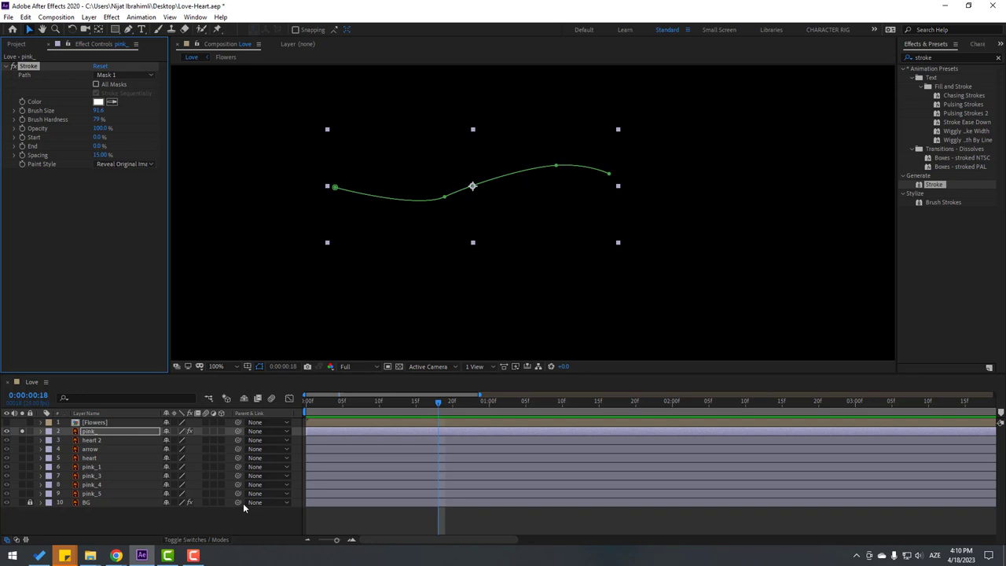
Keyframe the Stroke End at 0% on frame 0 and 100% on frame 7
left_click_drag(432, 406, 305, 406)
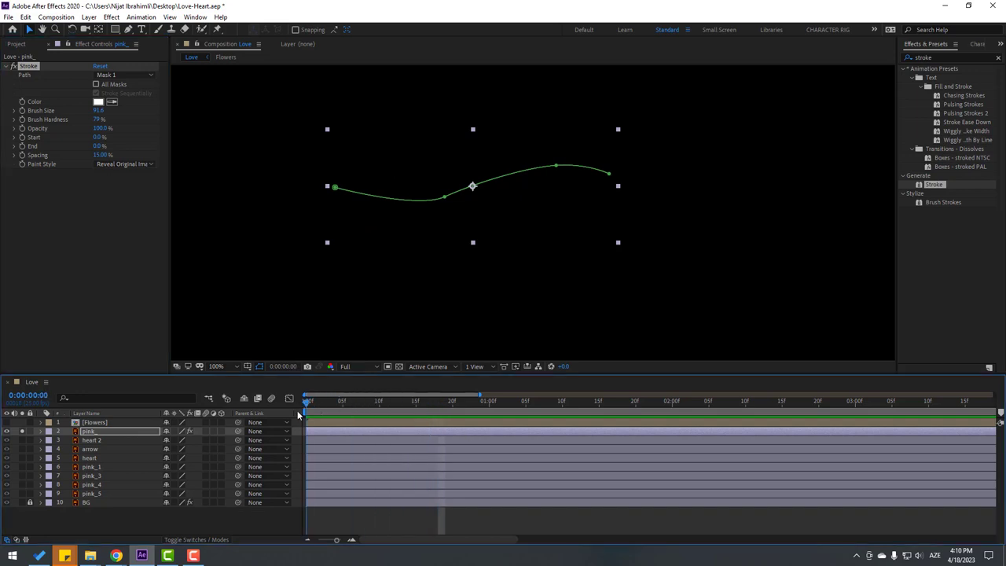
left_click(23, 147)
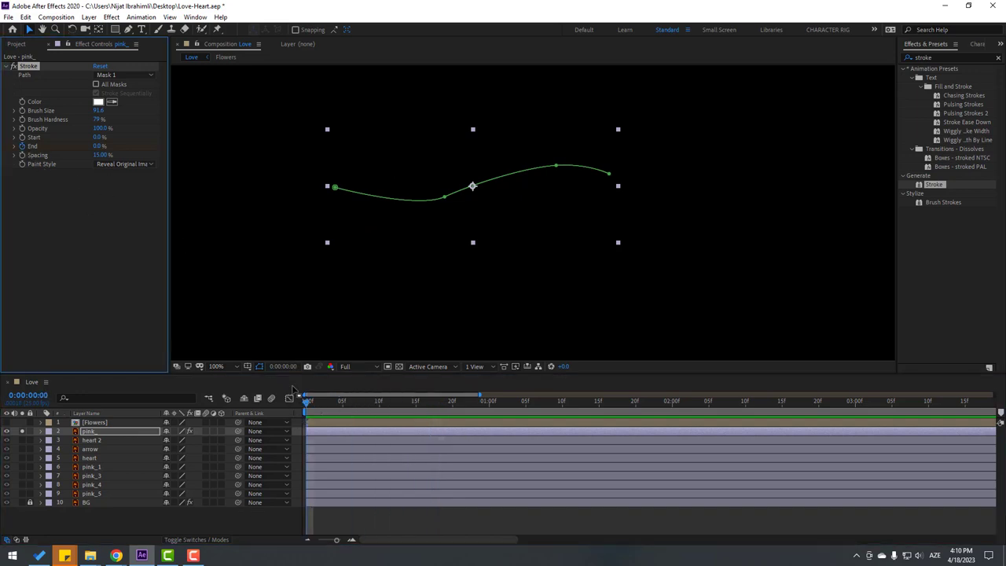
left_click_drag(311, 403, 357, 404)
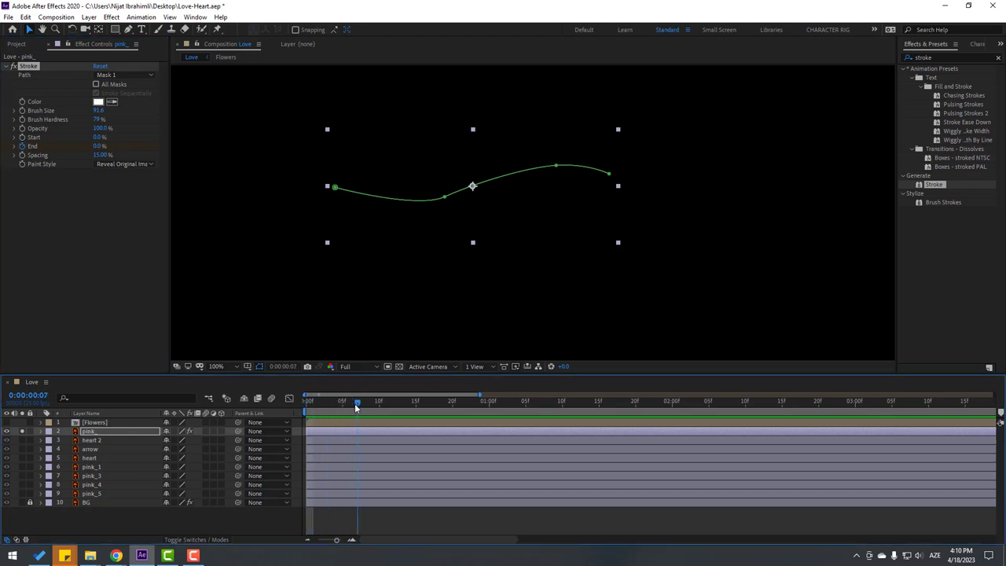
left_click(99, 147)
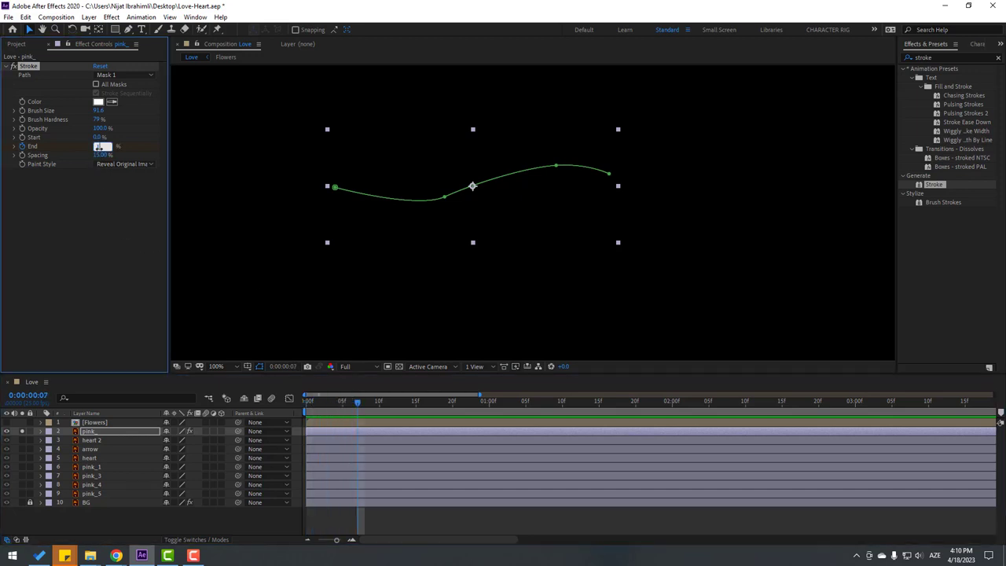
type("100")
key("Return")
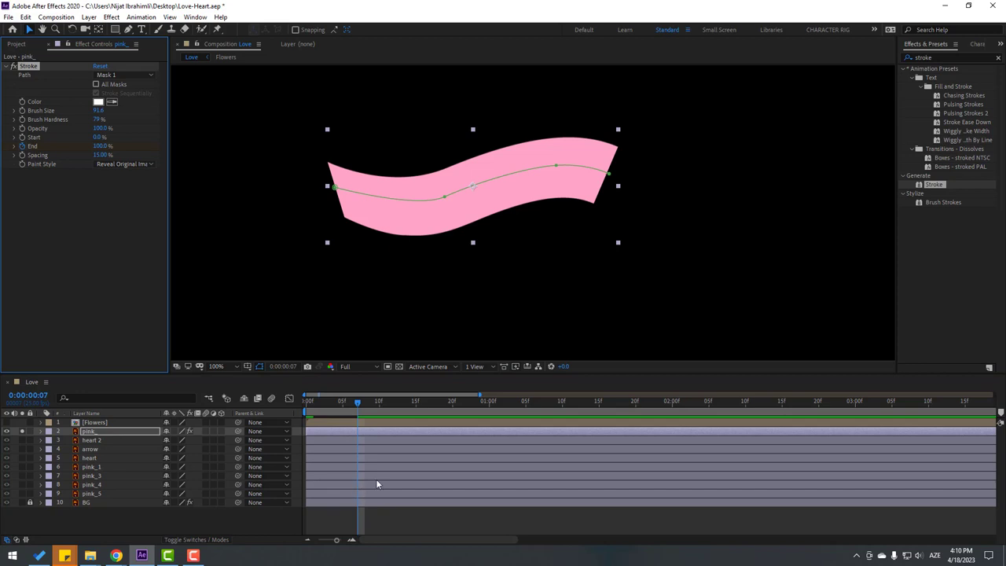
Apply Easy Ease to both End keyframes and move the last one later
key("u")
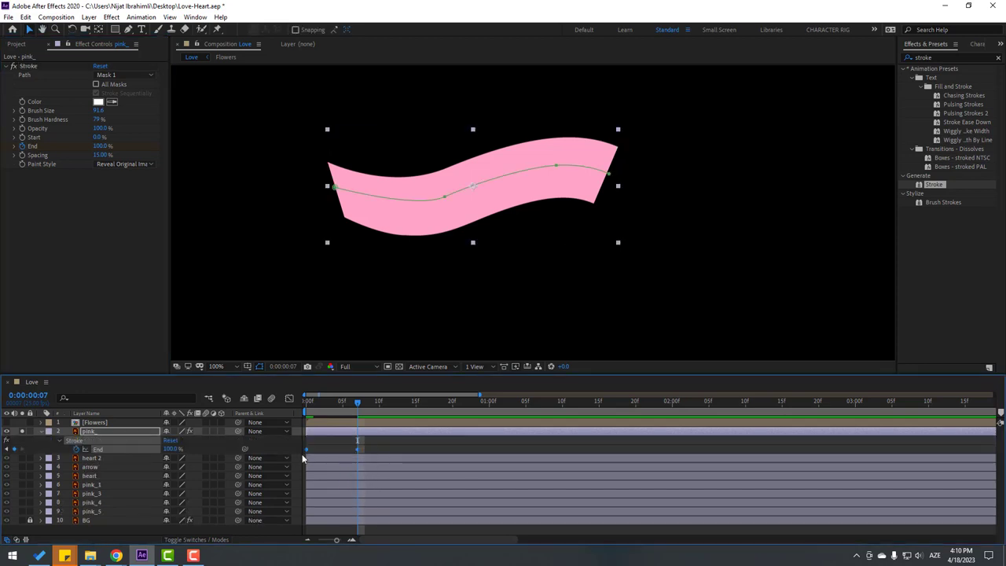
left_click_drag(304, 458, 363, 444)
right_click(305, 455)
mouse_move(369, 376)
left_click(472, 414)
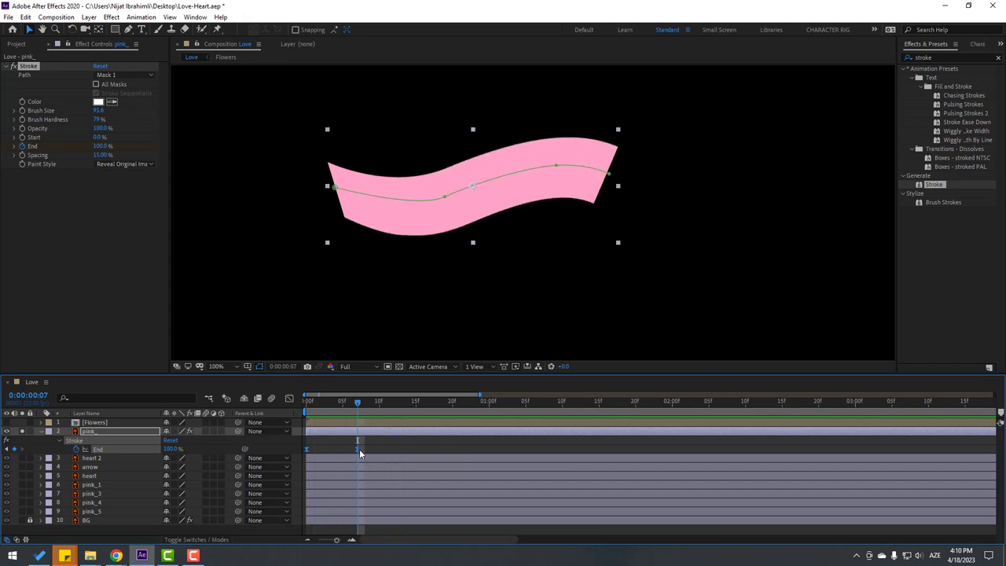
left_click_drag(358, 448, 385, 454)
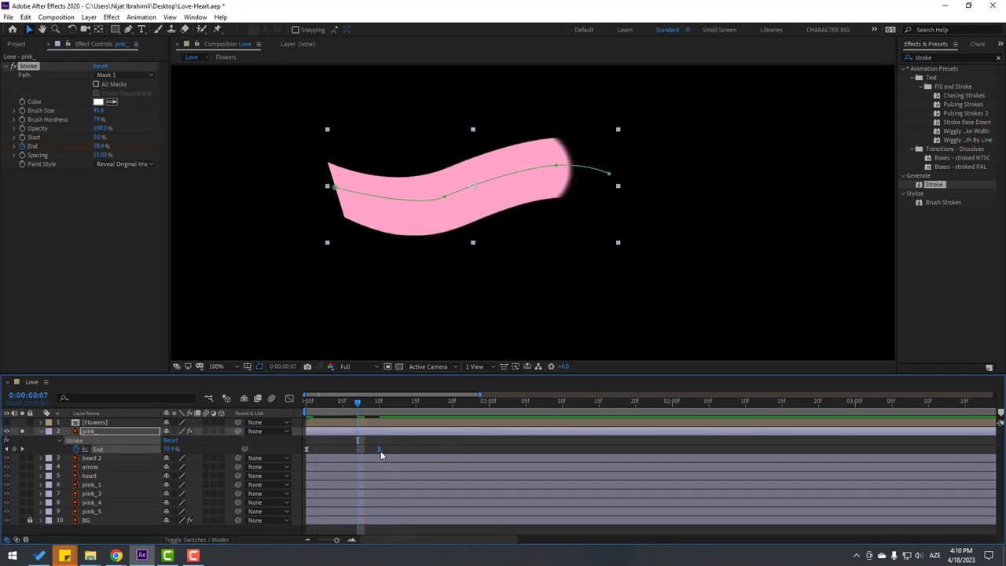
Raise Brush Hardness to 100% and preview the ribbon drawing on
key("space")
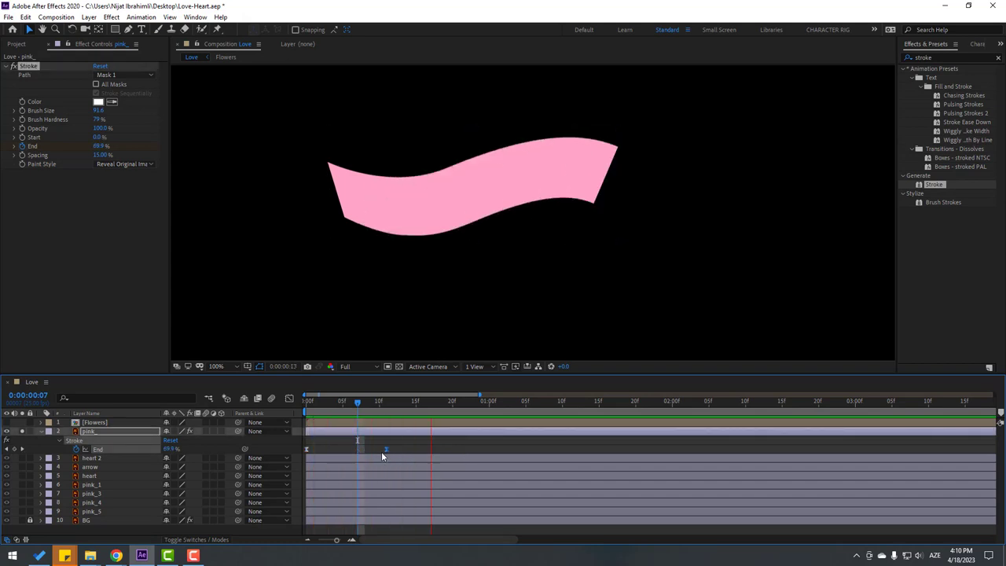
key("space")
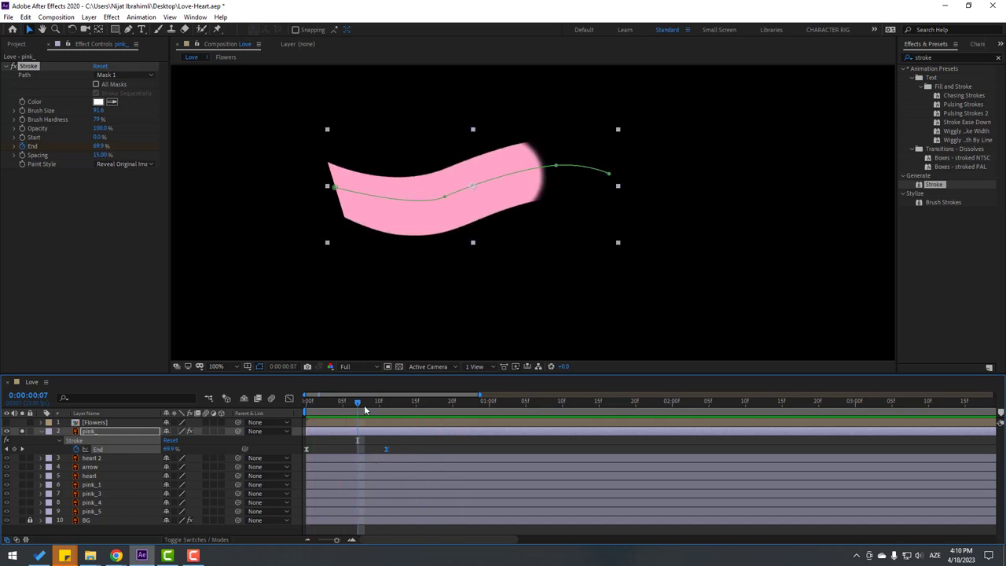
left_click(386, 405)
left_click_drag(387, 410, 365, 412)
left_click_drag(97, 122, 217, 121)
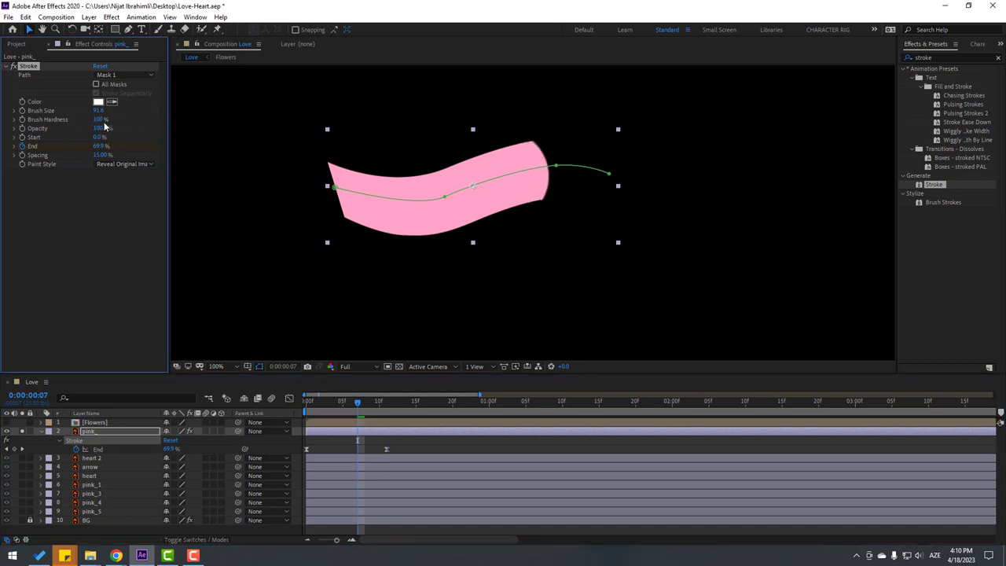
left_click(418, 447)
key("space")
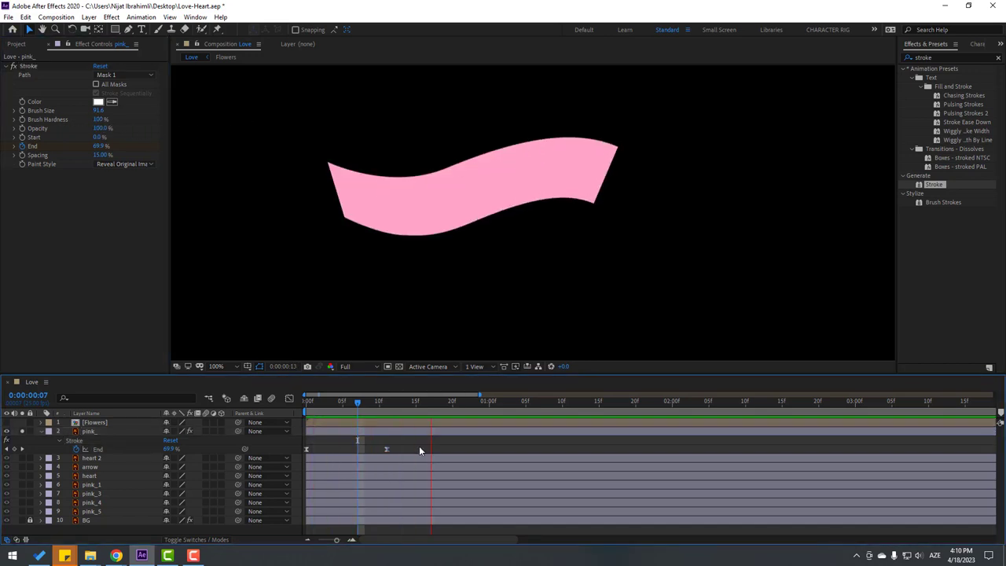
key("space")
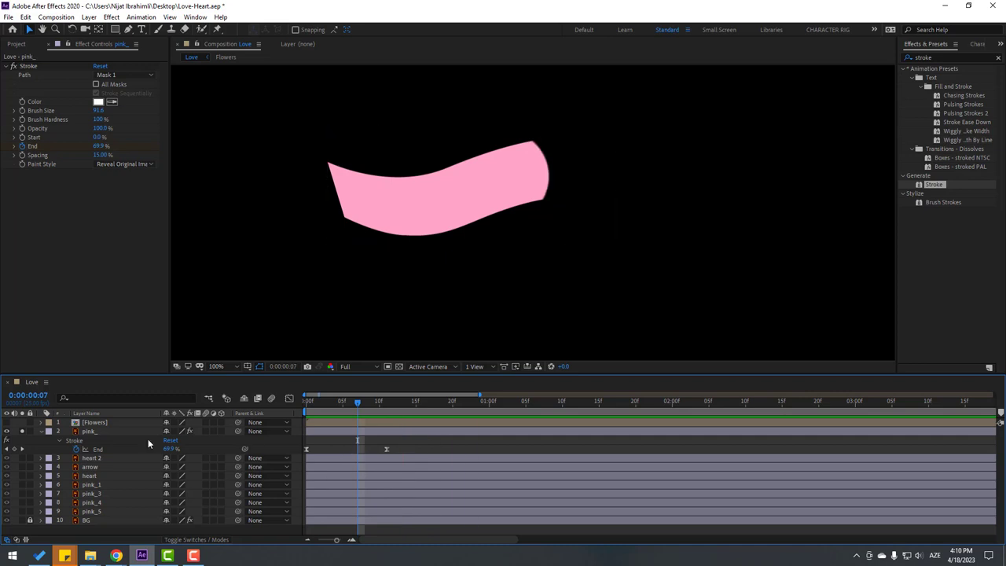
Unsolo pink_, collapse its properties, and scrub the full scene's animation
left_click(22, 431)
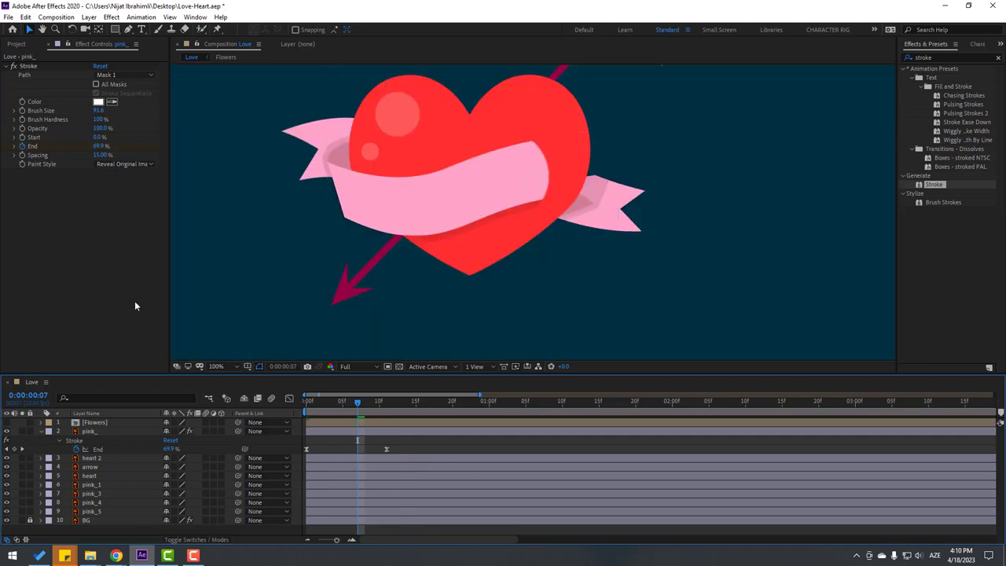
left_click(35, 67)
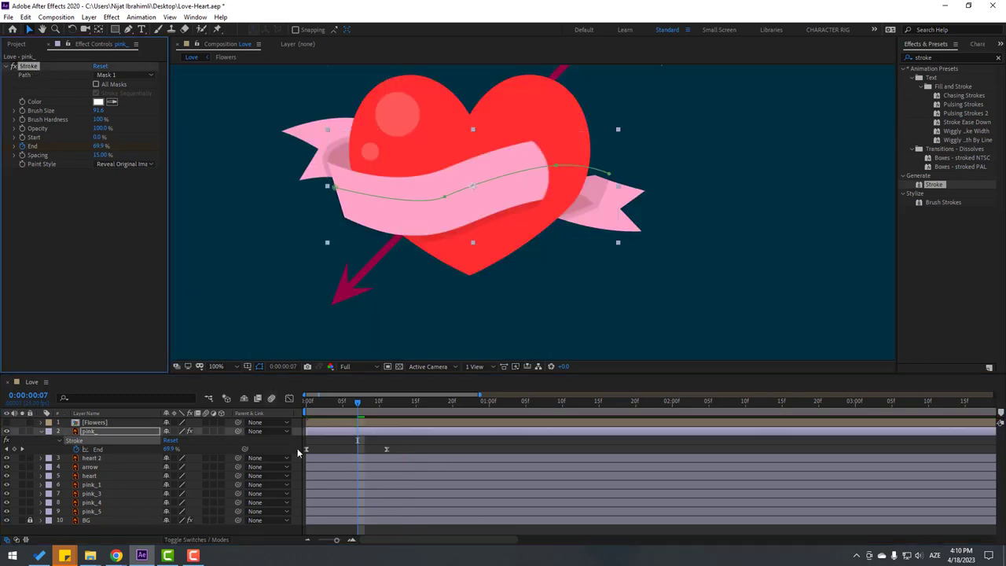
left_click(386, 449)
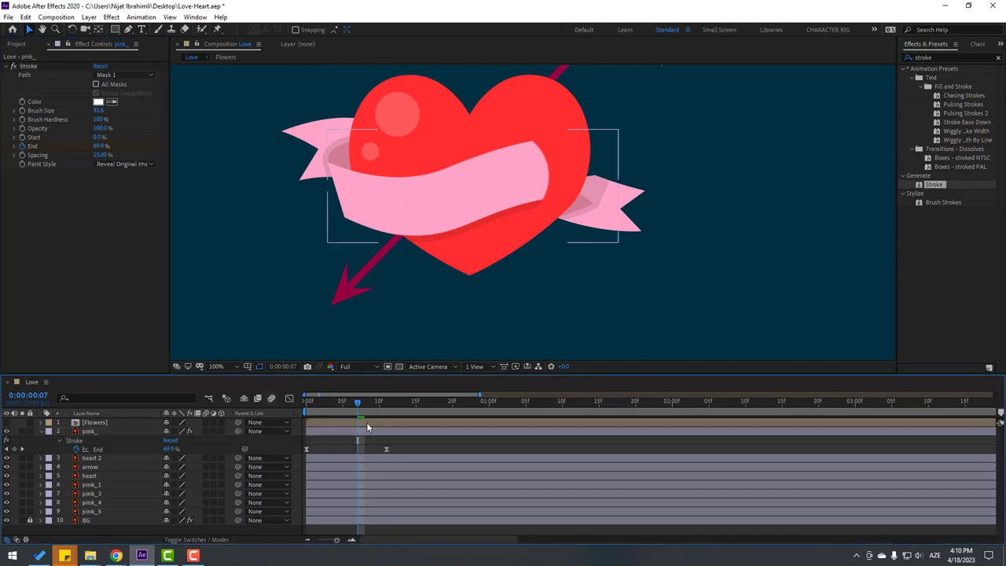
left_click(42, 436)
mouse_move(349, 417)
left_mouse_down()
mouse_move(408, 408)
mouse_move(368, 409)
mouse_move(389, 431)
mouse_move(374, 409)
left_mouse_up()
left_click(118, 431)
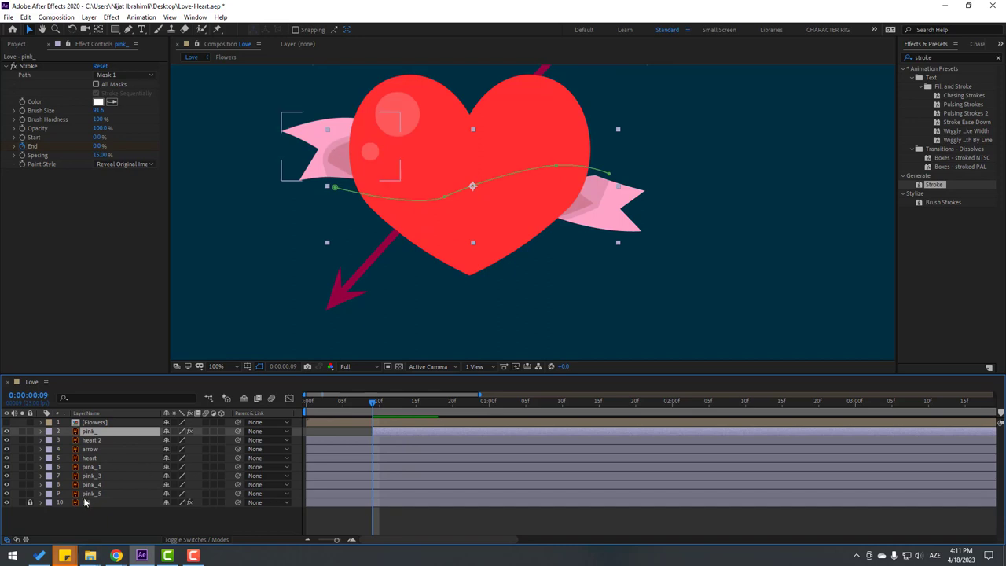
Inspect the pink_1, pink_3 and pink_5 ribbon pieces by soloing and toggling visibility
left_click(92, 469)
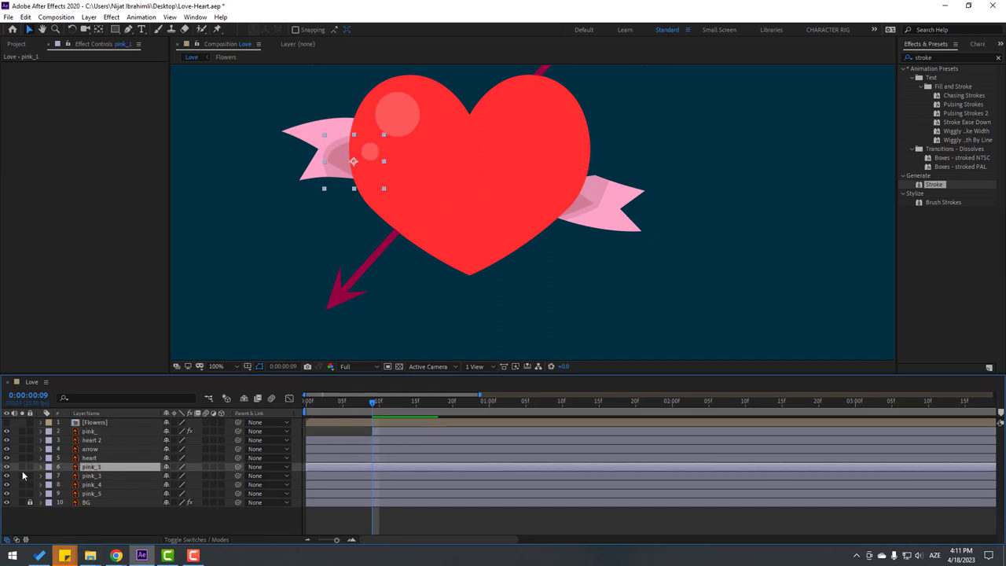
left_click(22, 470)
left_click(22, 469)
left_click(88, 476)
left_click(92, 493)
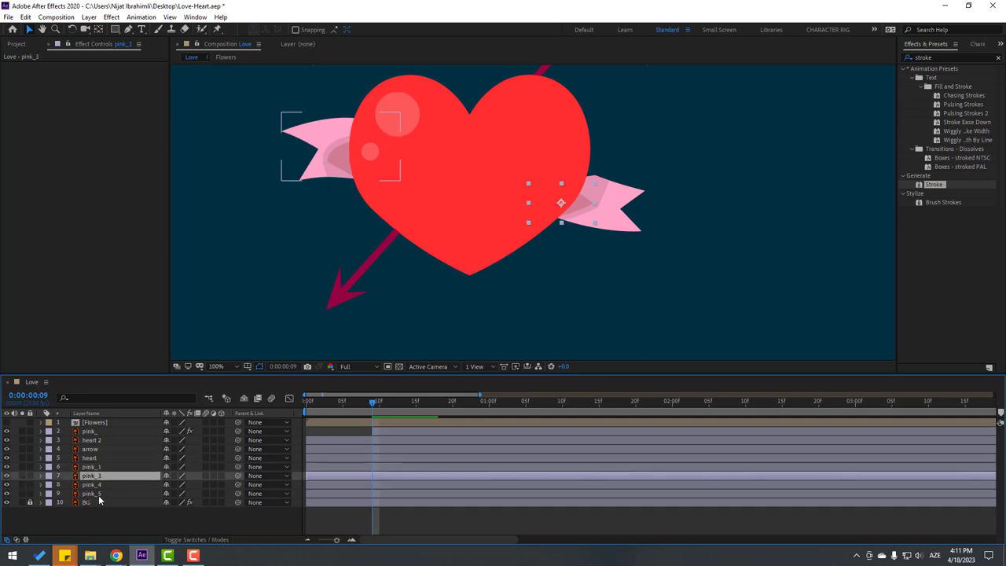
left_click(7, 494)
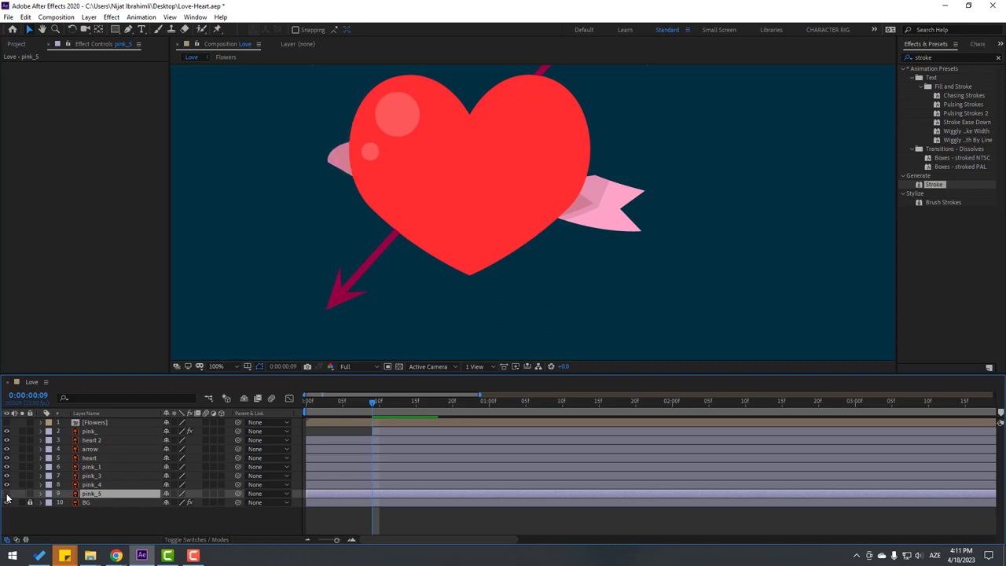
left_click(7, 494)
Solo pink_5 and draw a straight Pen mask across it at frame 0
left_click(21, 493)
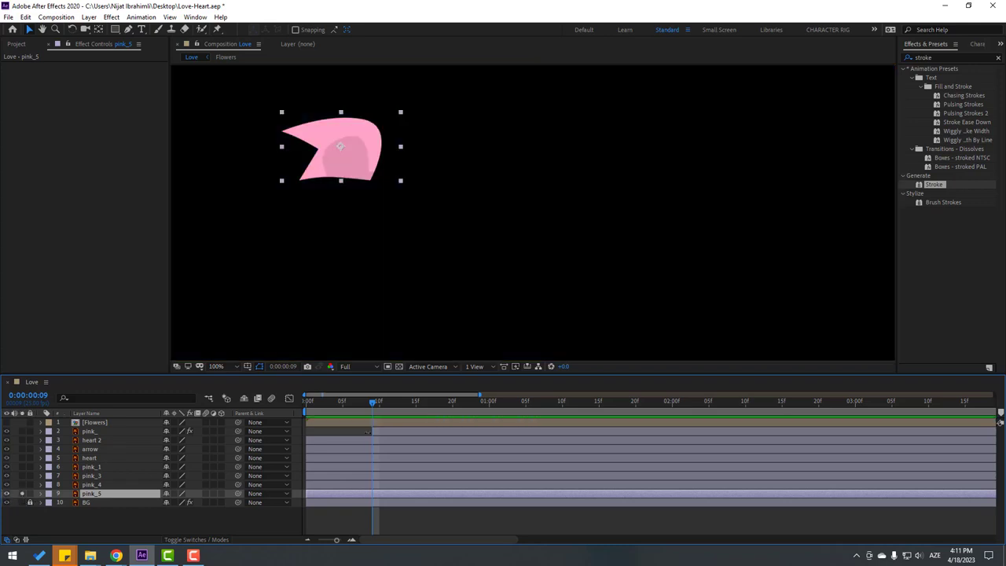
key("Home")
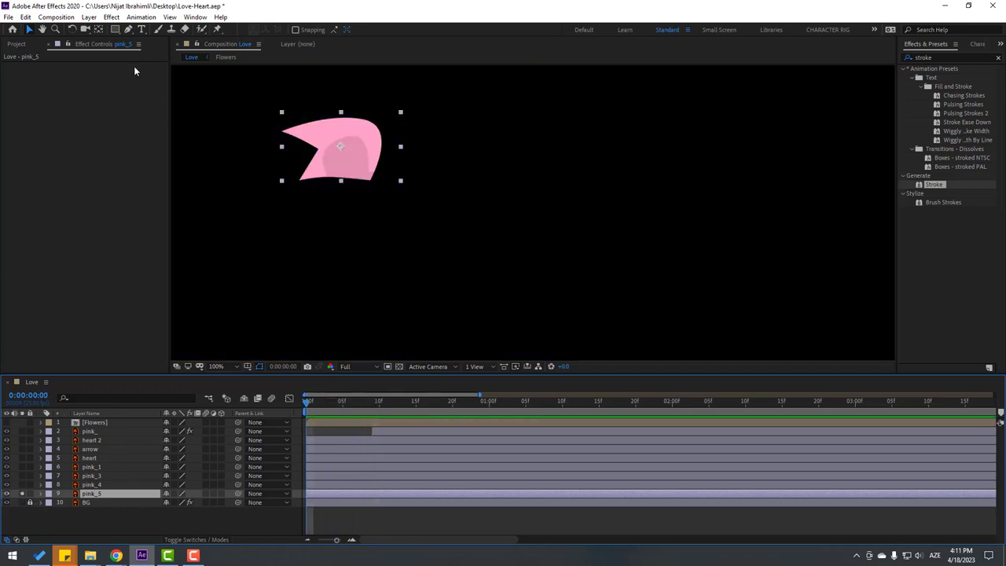
left_click(128, 30)
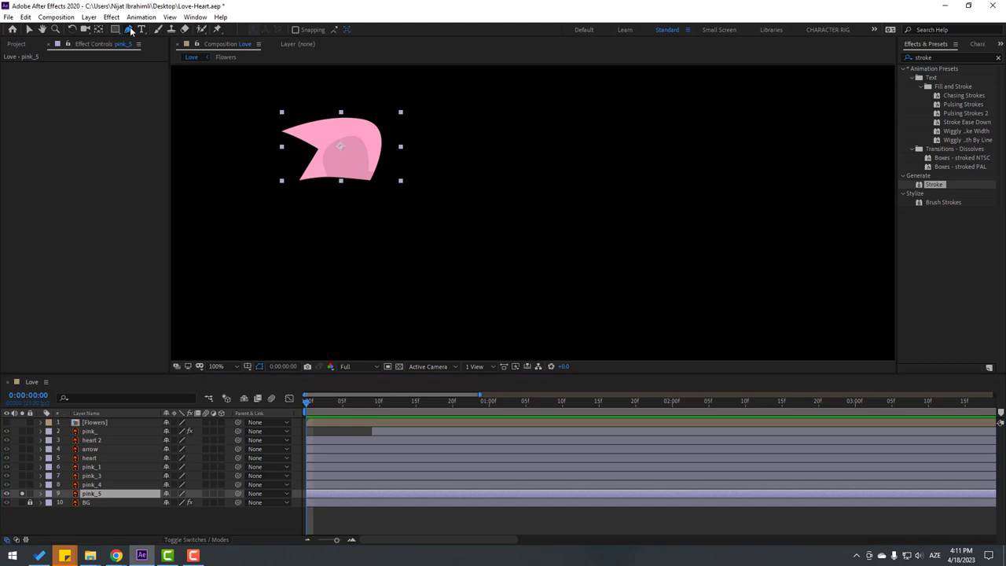
left_click(380, 148)
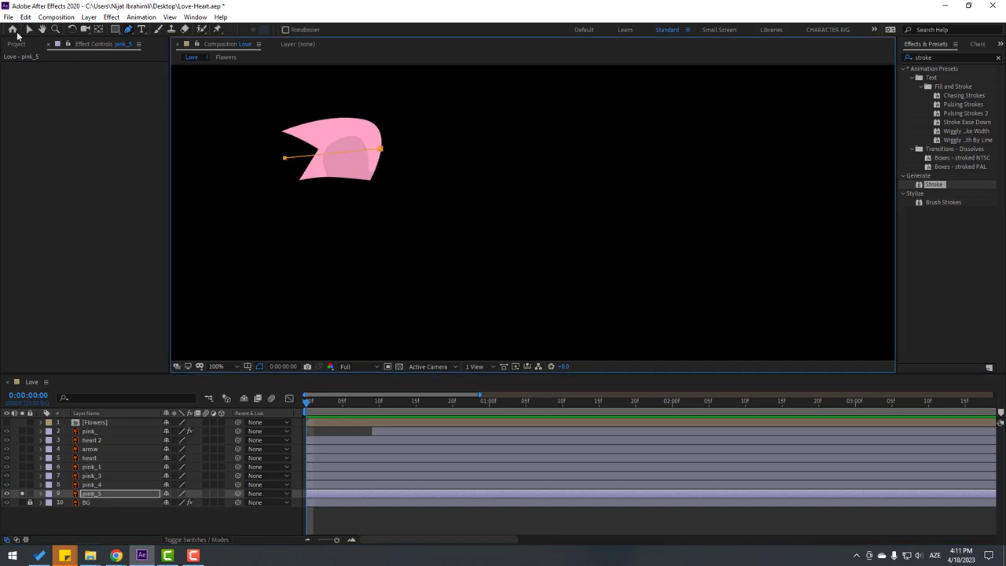
left_click(29, 30)
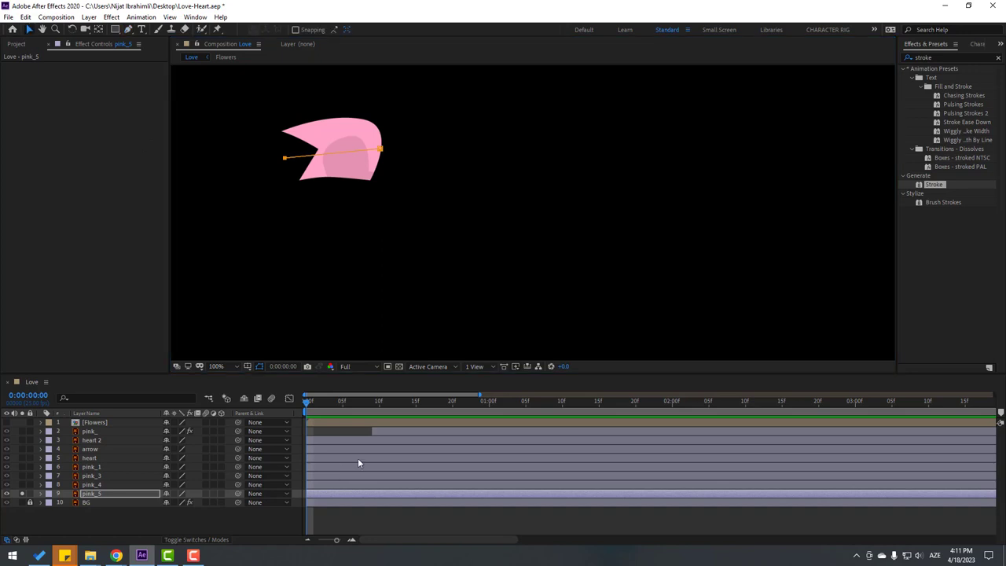
Show all layers again and scrub to check pink_5 drawing on
mouse_move(306, 402)
left_mouse_down()
mouse_move(358, 404)
mouse_move(297, 398)
left_mouse_up()
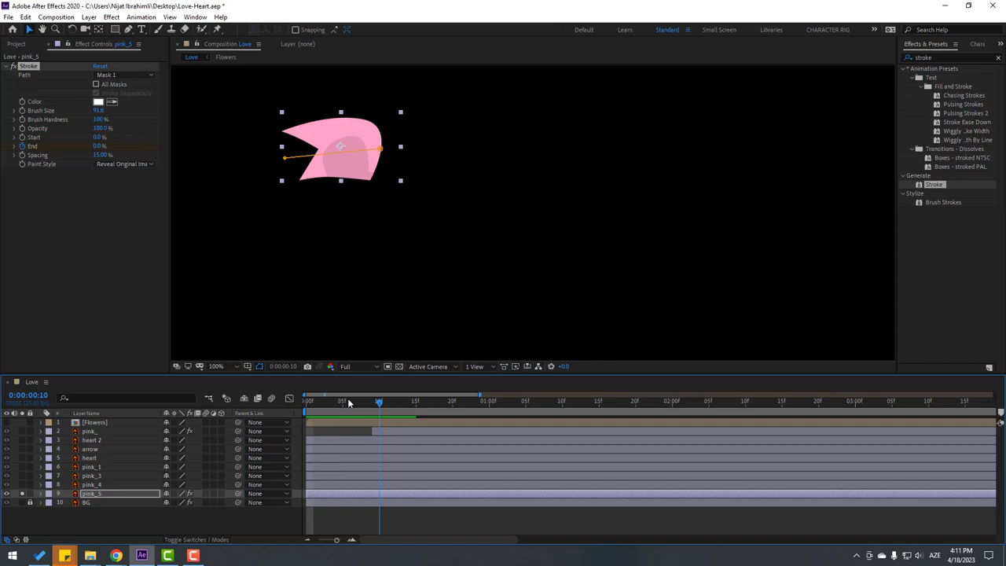
left_click(22, 493)
mouse_move(322, 403)
left_mouse_down()
mouse_move(343, 411)
mouse_move(259, 418)
left_mouse_up()
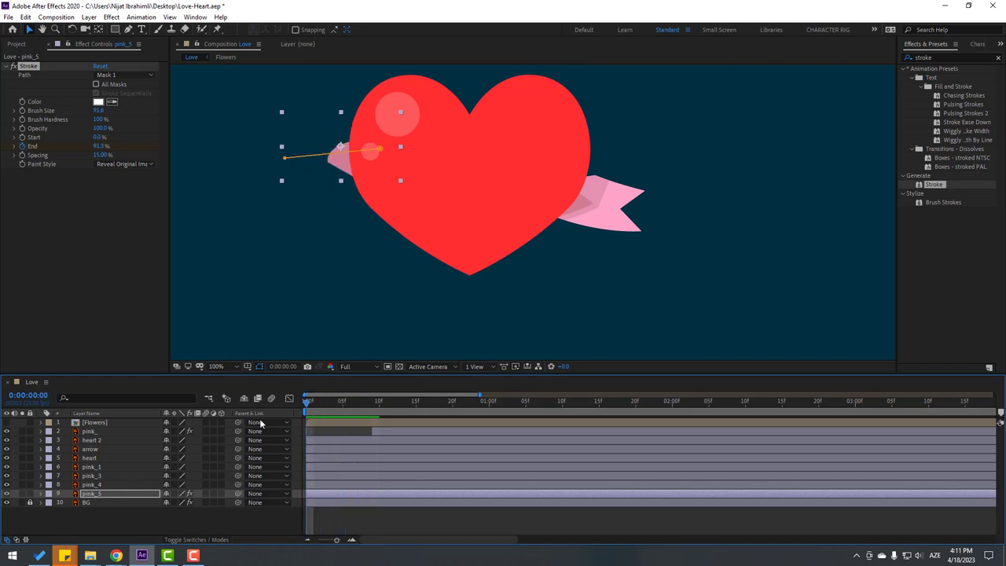
left_click(91, 484)
Keyframe pink_1's Position so it starts tucked behind the heart and slides out
left_click(104, 476)
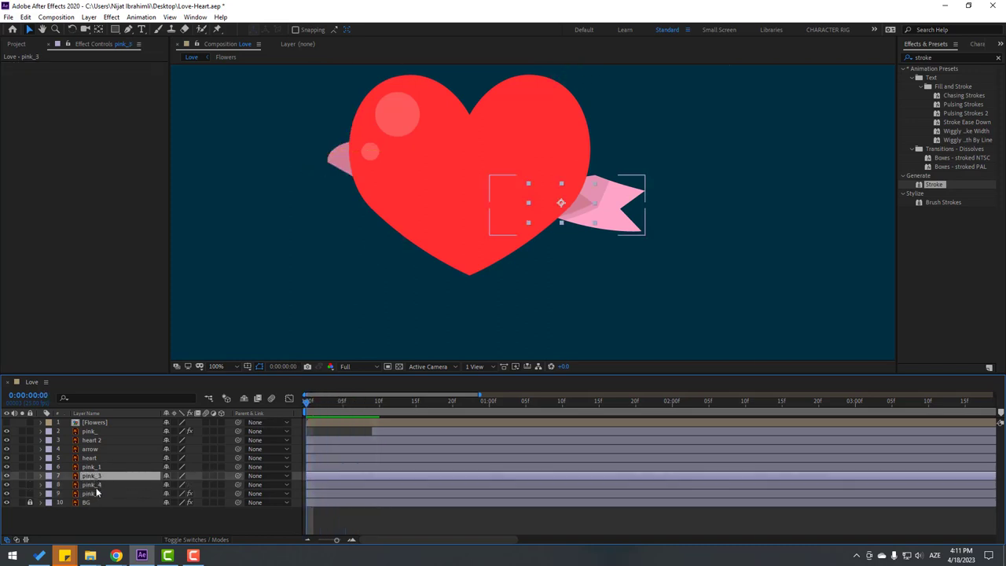
left_click(88, 468)
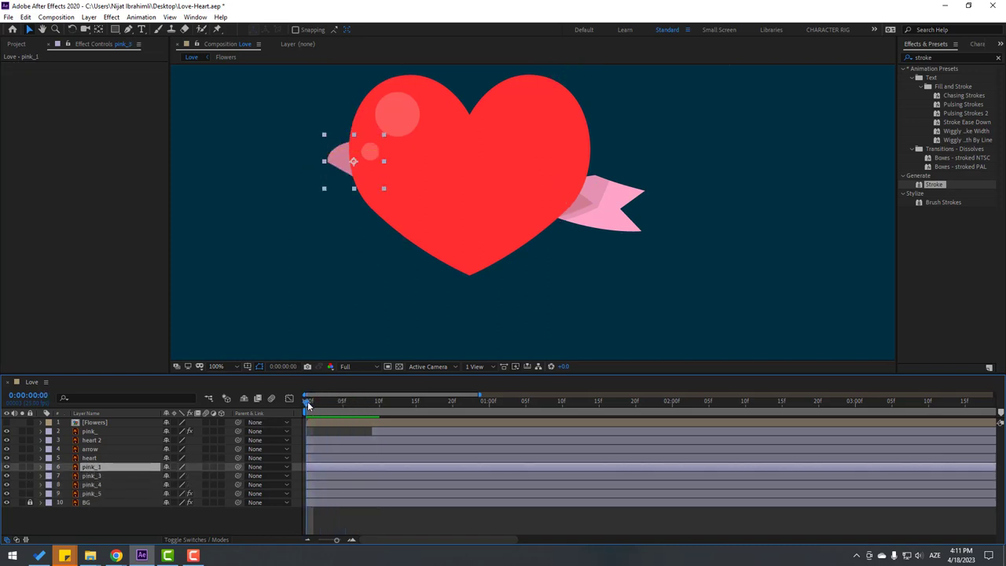
left_click_drag(308, 404, 322, 405)
key("p")
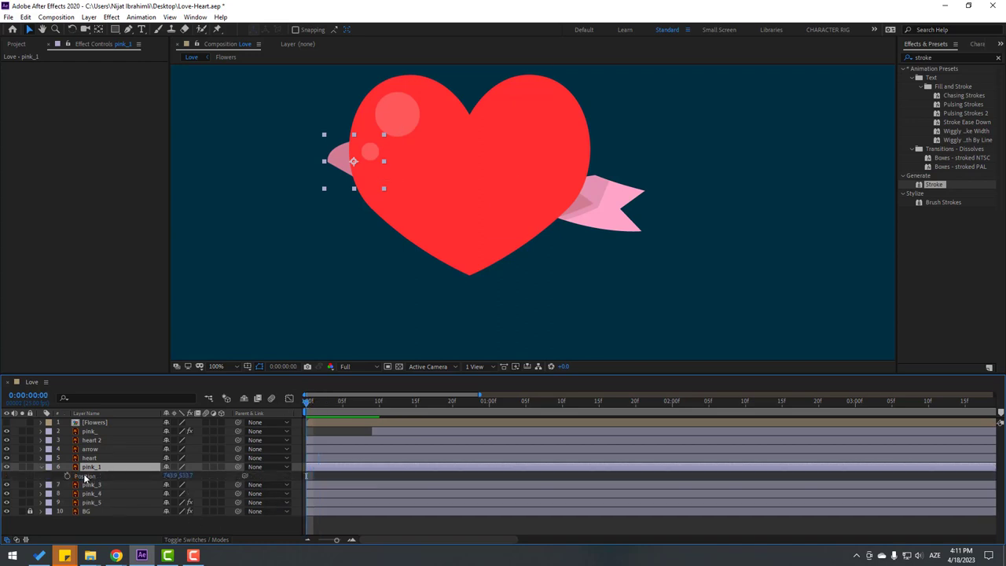
left_click(95, 476)
left_click_drag(329, 476, 335, 476)
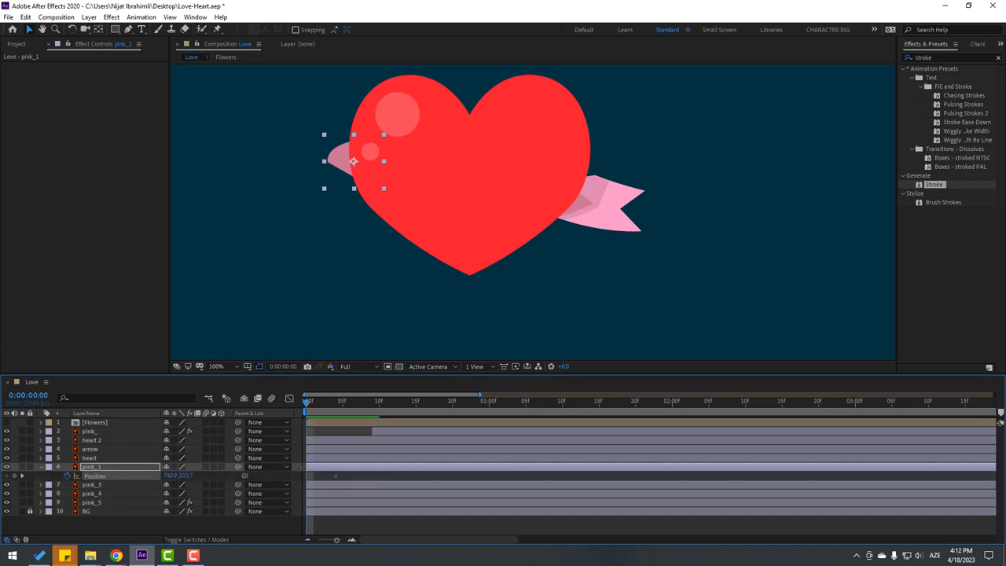
left_click_drag(340, 159, 365, 158)
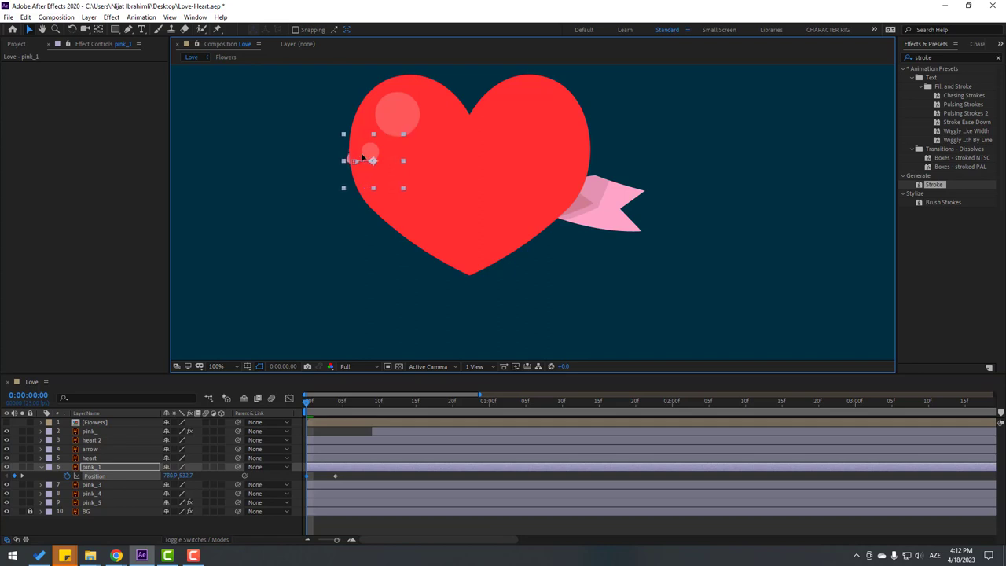
left_click_drag(311, 404, 343, 404)
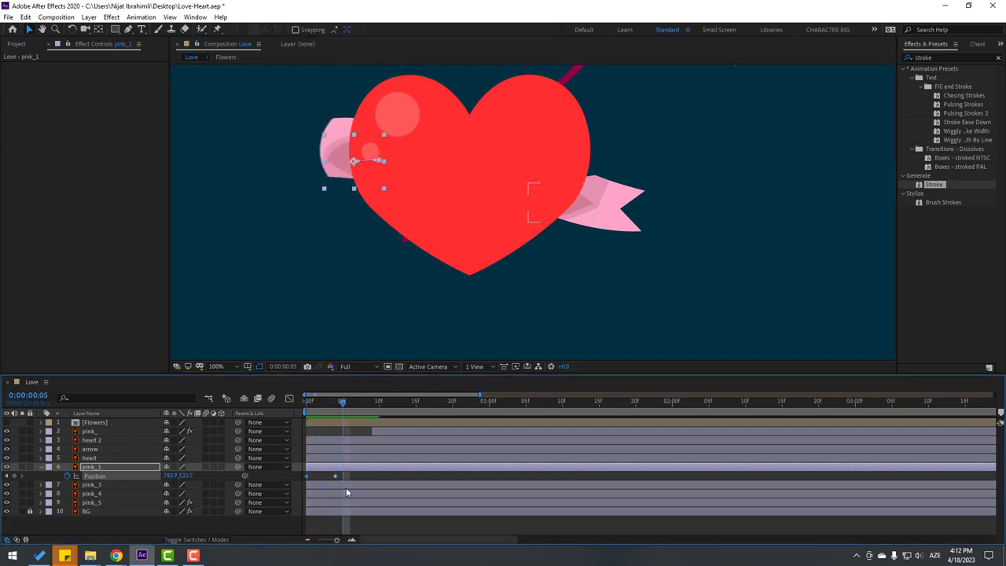
Apply Easy Ease to pink_1's Position keyframes and preview the motion
right_click(305, 478)
mouse_move(359, 530)
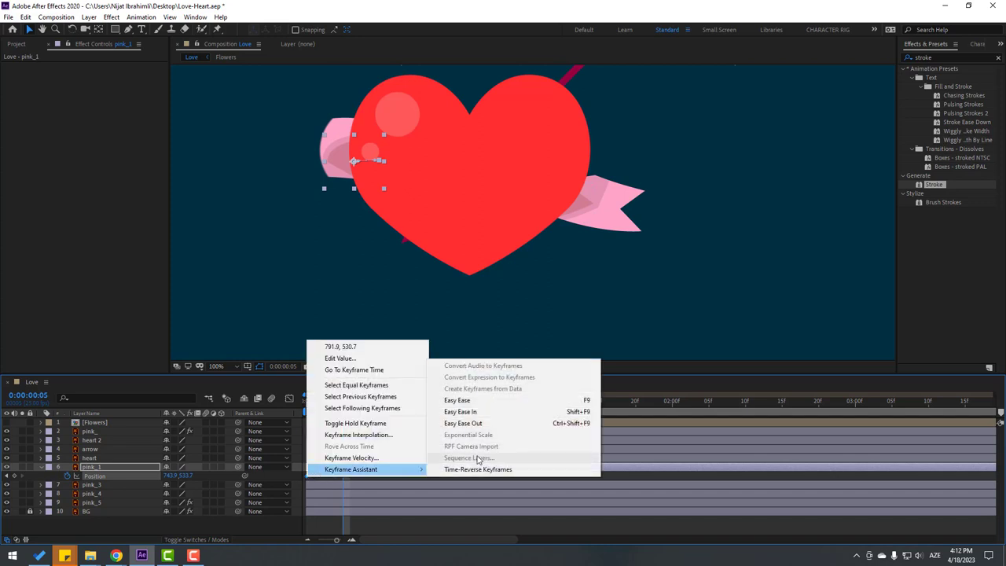
left_click(459, 398)
left_click_drag(334, 464, 339, 470)
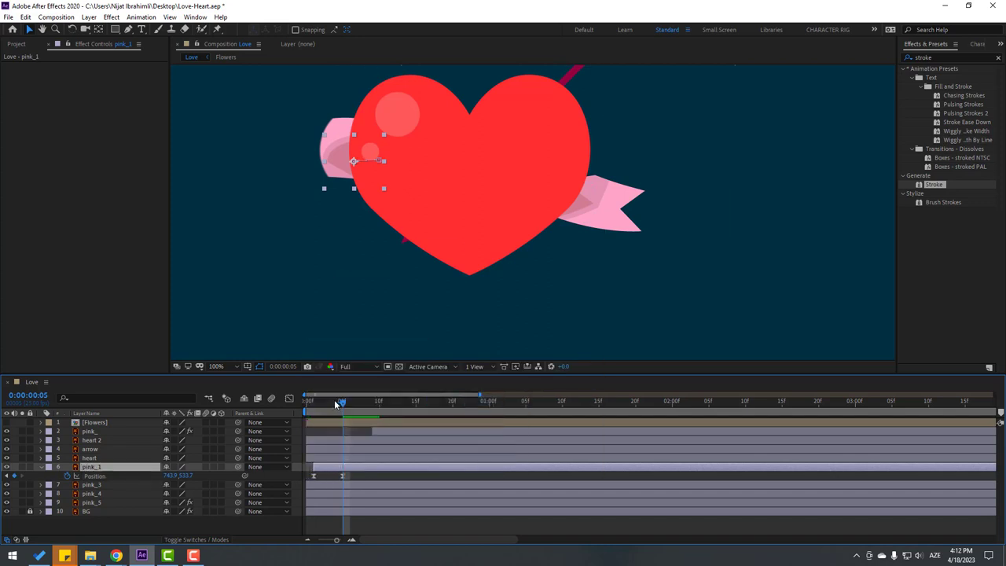
mouse_move(334, 399)
left_mouse_down()
mouse_move(366, 402)
mouse_move(342, 401)
left_mouse_up()
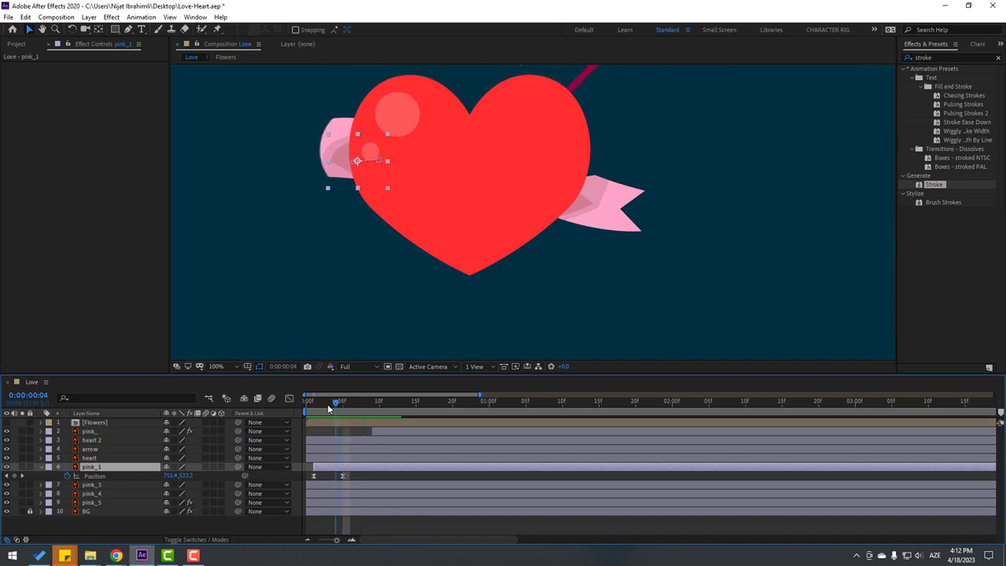
left_click(41, 467)
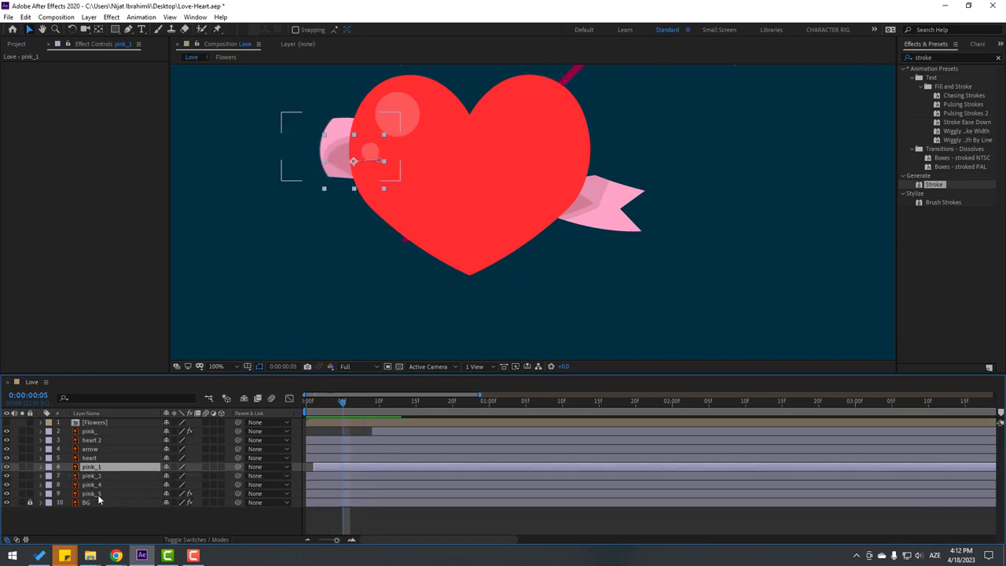
Drag the pink_1 and pink_5 layer bars later so they start after the heart
left_click(98, 494, "ctrl")
left_click_drag(328, 467, 378, 467)
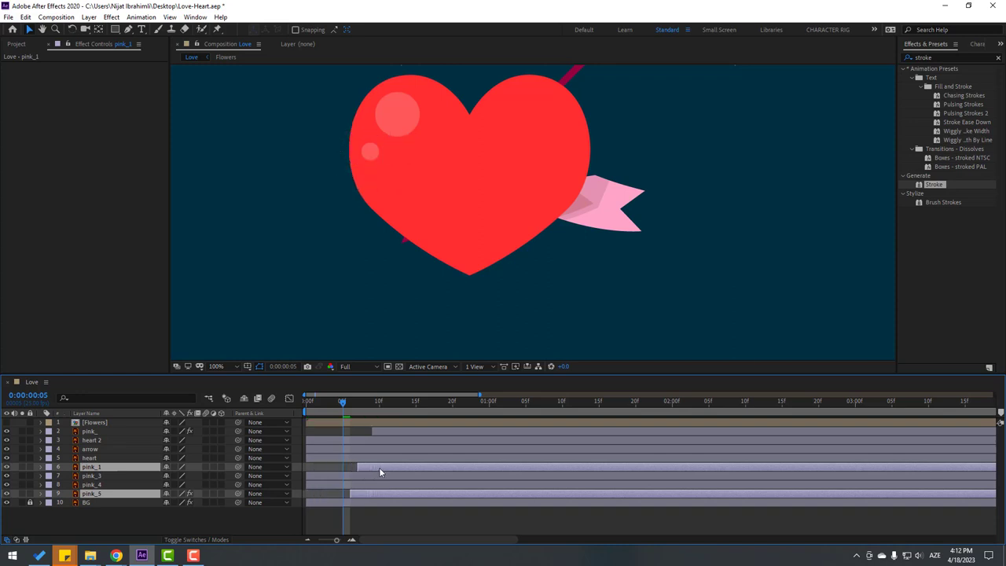
left_click_drag(341, 406, 405, 403)
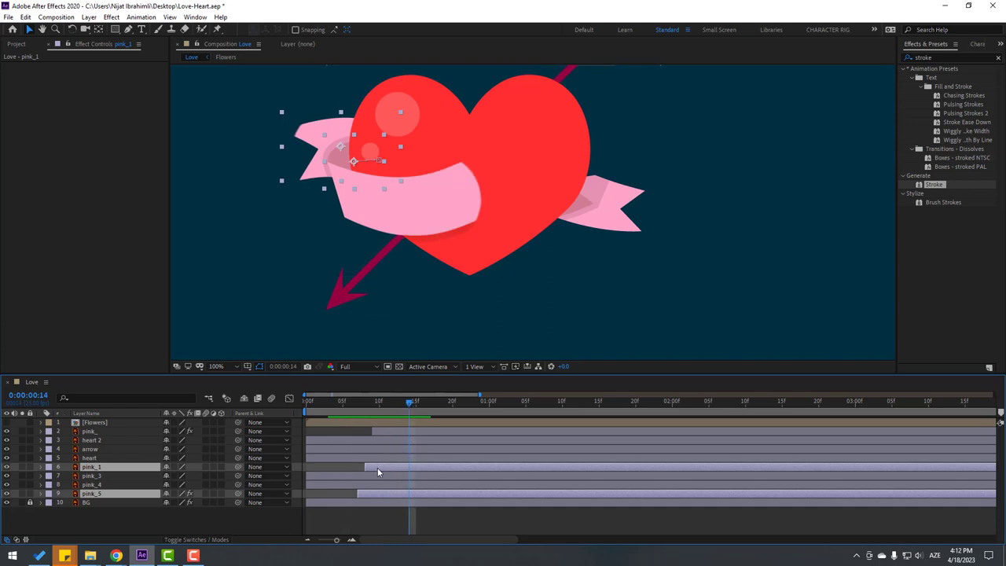
left_click_drag(379, 467, 408, 467)
left_click_drag(379, 403, 417, 404)
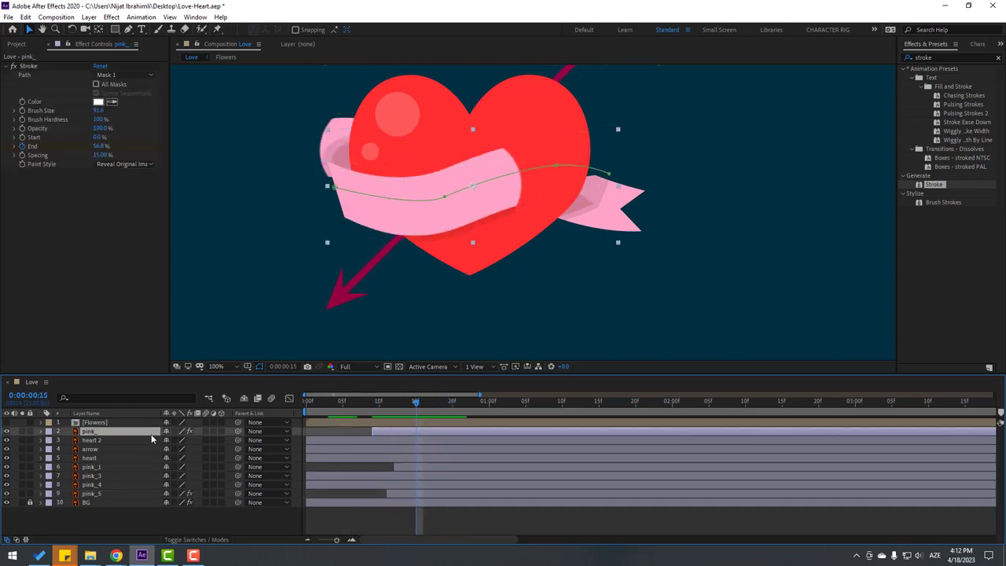
Delay the pink_ ribbon layer to around frame 14 and preview the staggered timing
mouse_move(387, 432)
left_mouse_down()
mouse_move(425, 435)
mouse_move(434, 412)
mouse_move(432, 438)
left_mouse_up()
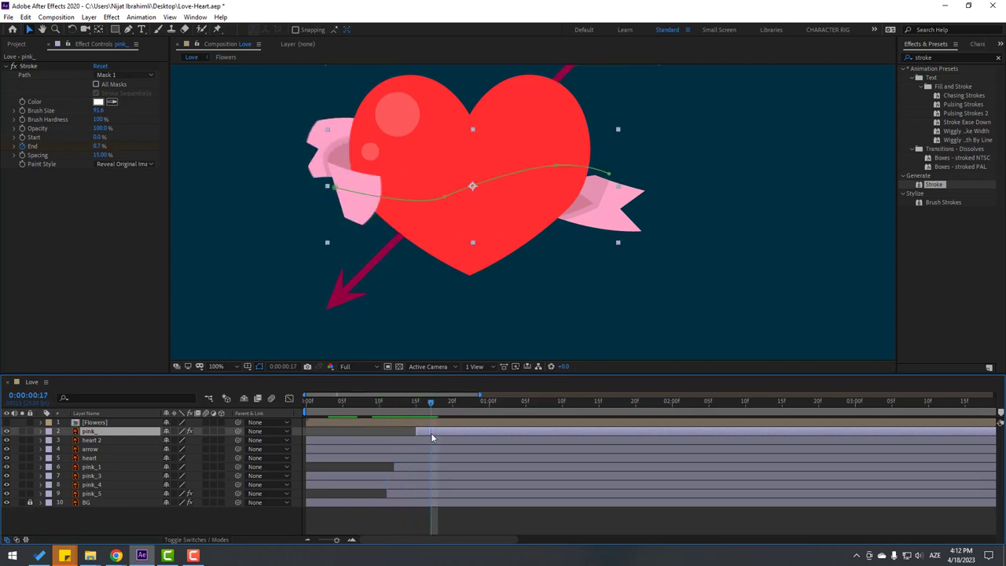
mouse_move(385, 406)
left_mouse_down()
mouse_move(451, 404)
mouse_move(420, 431)
left_mouse_up()
key("comma")
key("space")
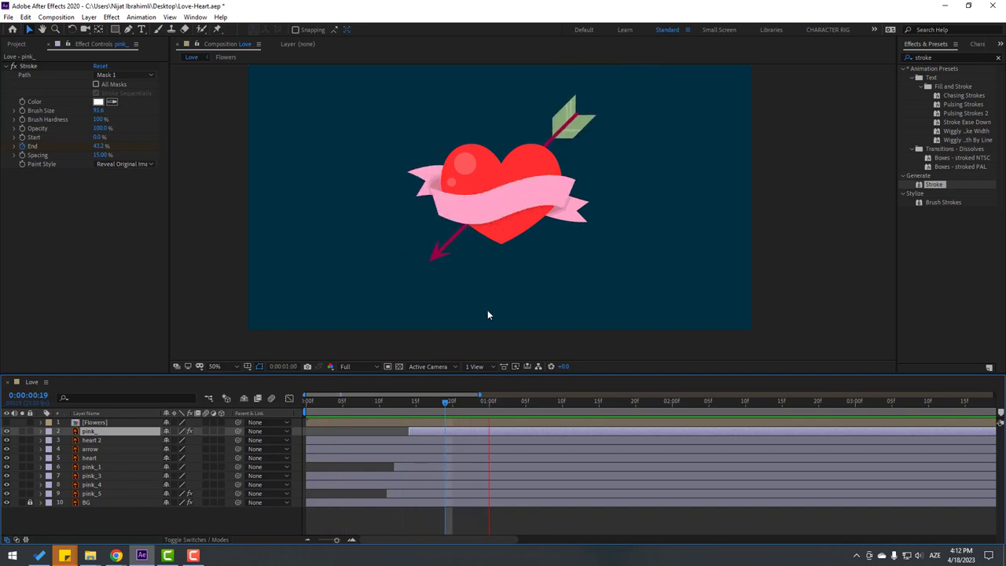
left_click(120, 434)
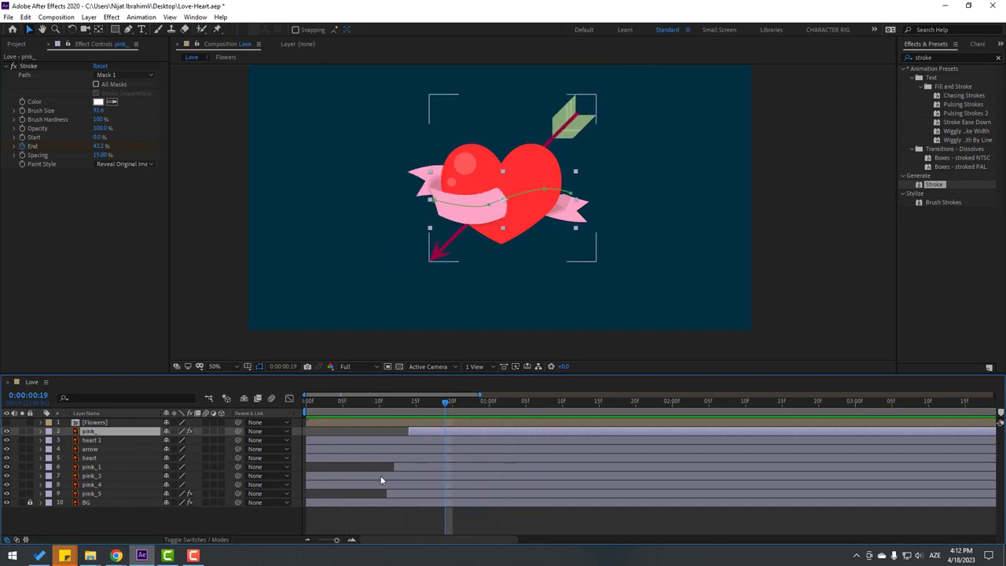
Drag pink_'s final 100% Stroke End keyframe to 1 second and preview the slower reveal
key("u")
left_click(503, 450)
left_click_drag(503, 449, 519, 449)
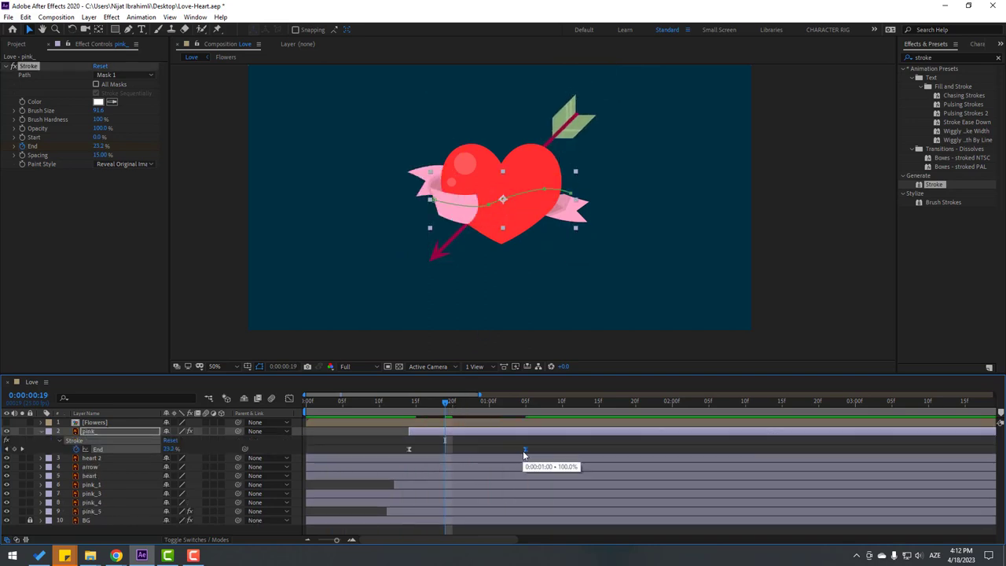
key("space")
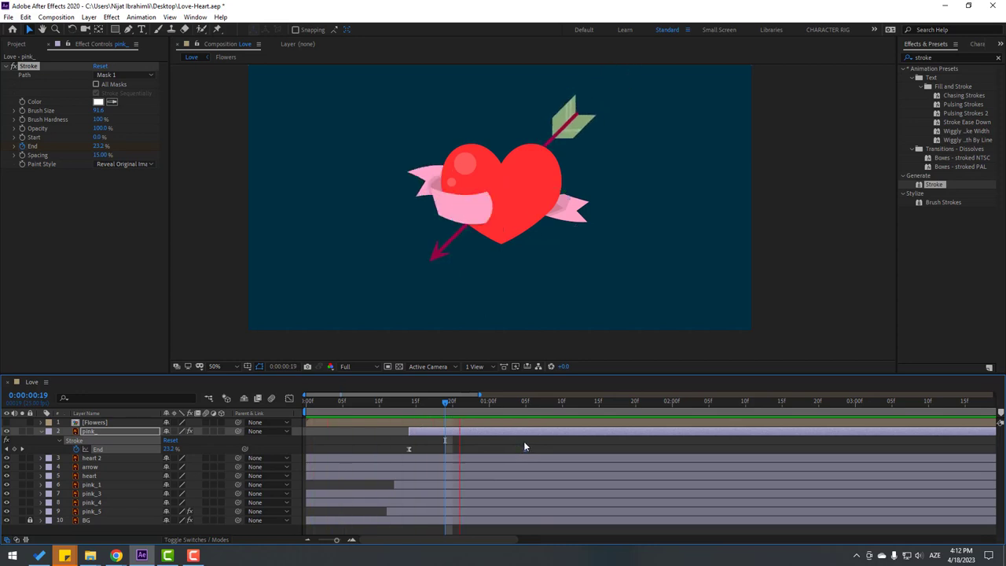
key("space")
left_click_drag(438, 404, 505, 410)
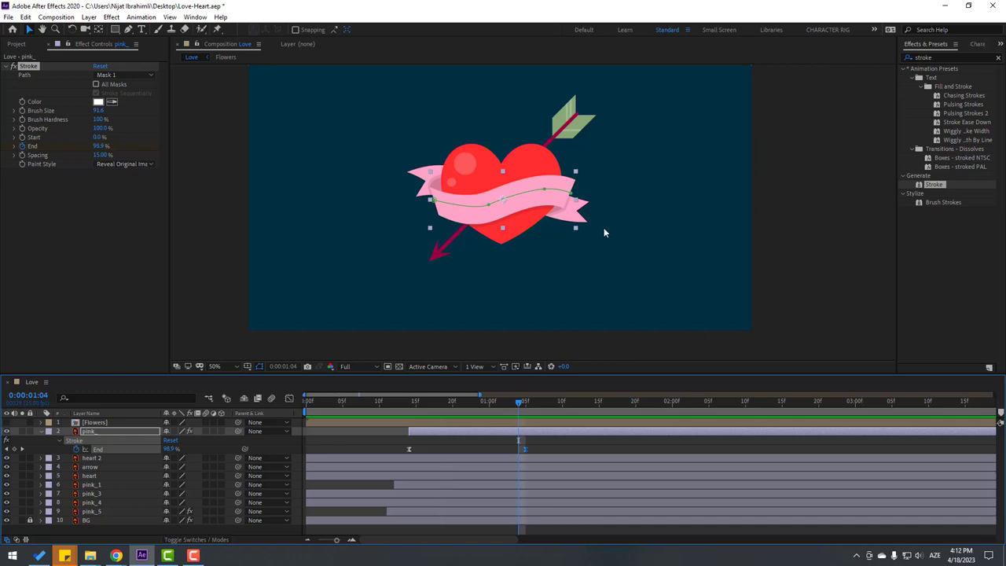
Keyframe pink_4's Position with its start position tucked behind the heart
left_click(91, 502)
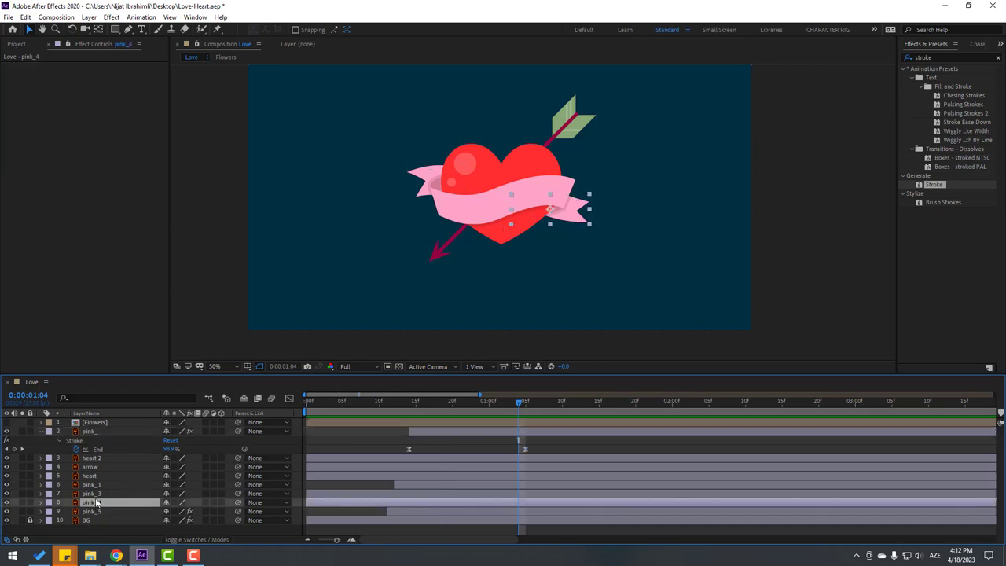
key("slash")
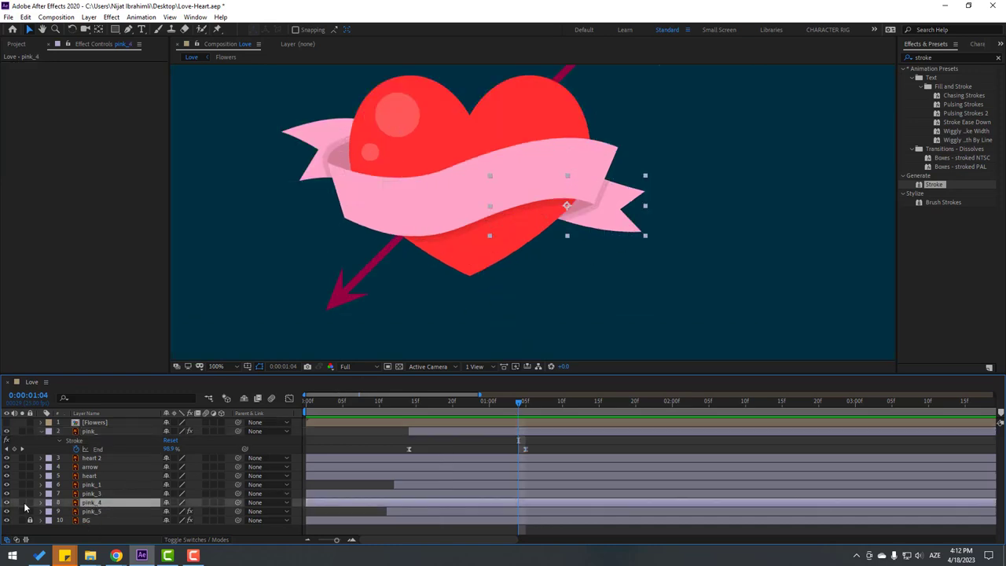
left_click(24, 506)
left_click(25, 505)
key("p")
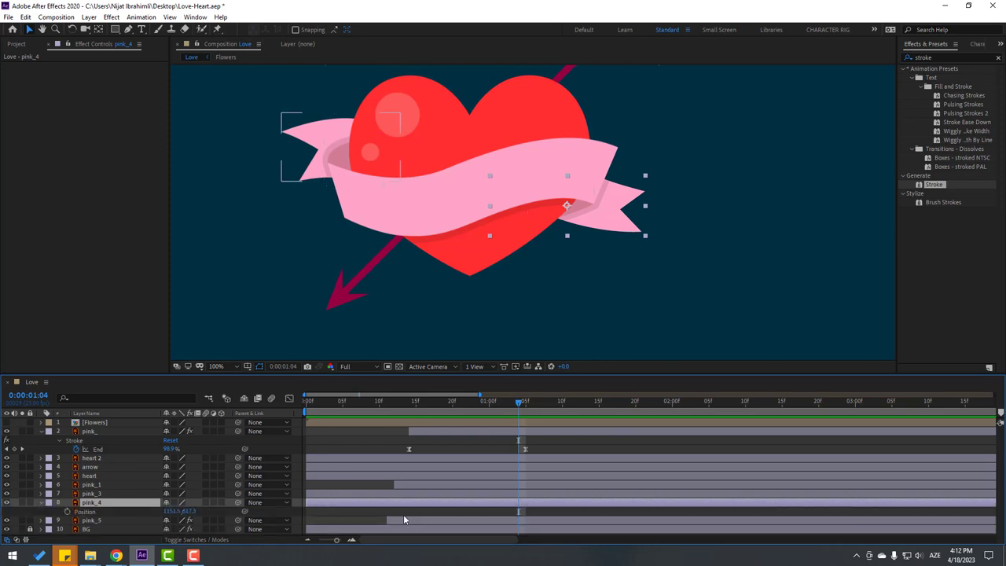
left_click(67, 511)
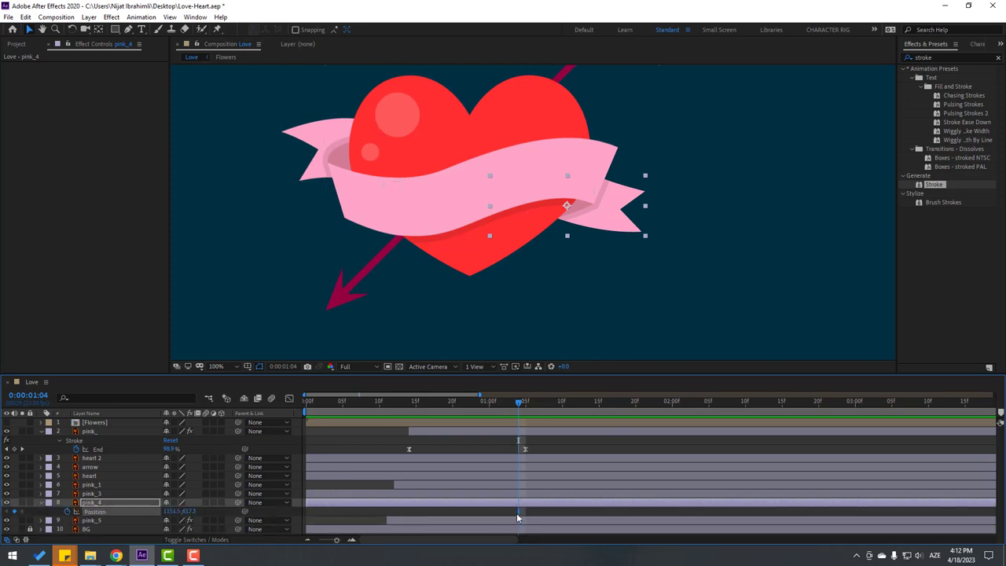
left_click_drag(518, 512, 553, 512)
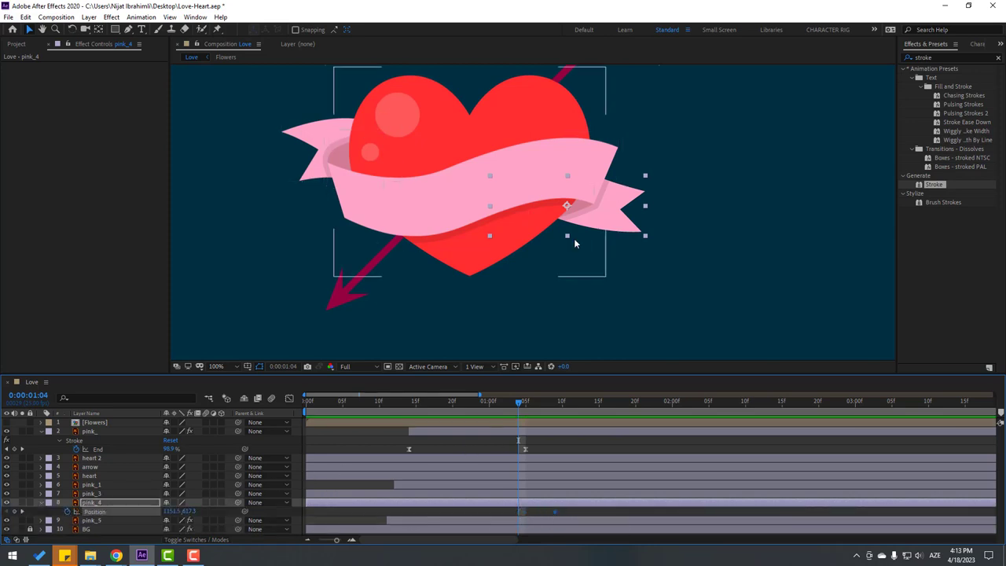
left_click_drag(601, 220, 543, 204)
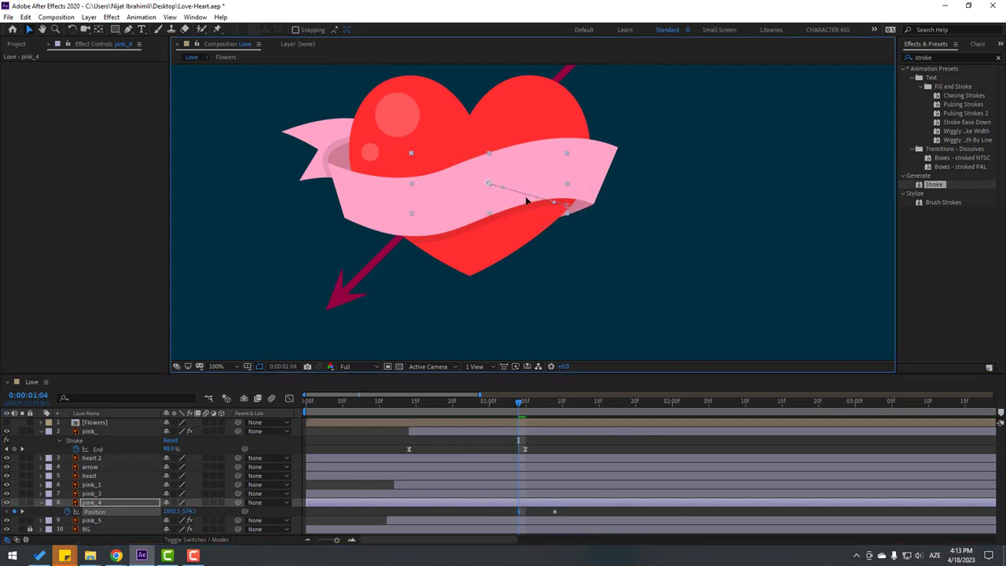
Apply Easy Ease to pink_4's Position keyframes and steepen the speed graph curve
right_click(518, 511)
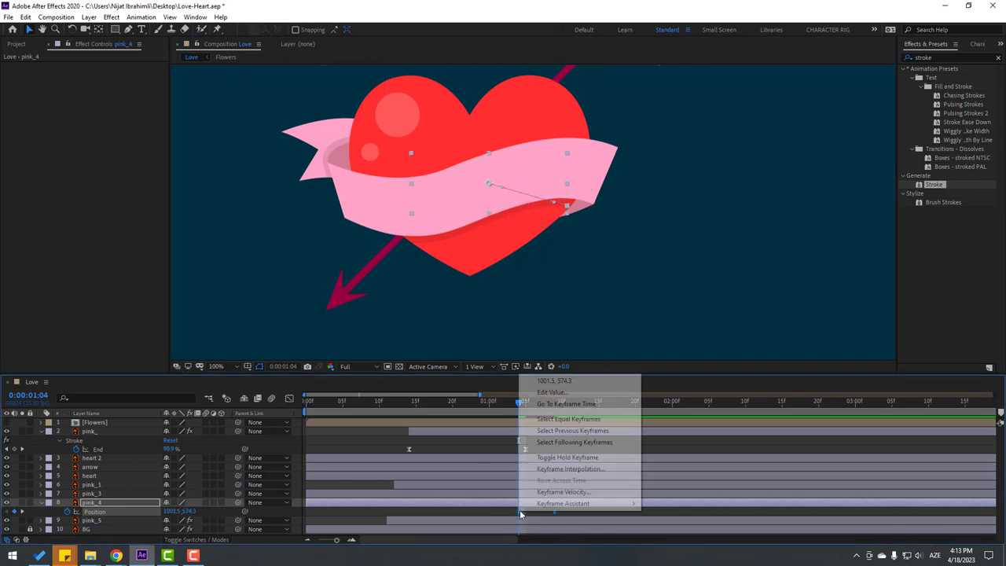
mouse_move(563, 503)
left_click(677, 440)
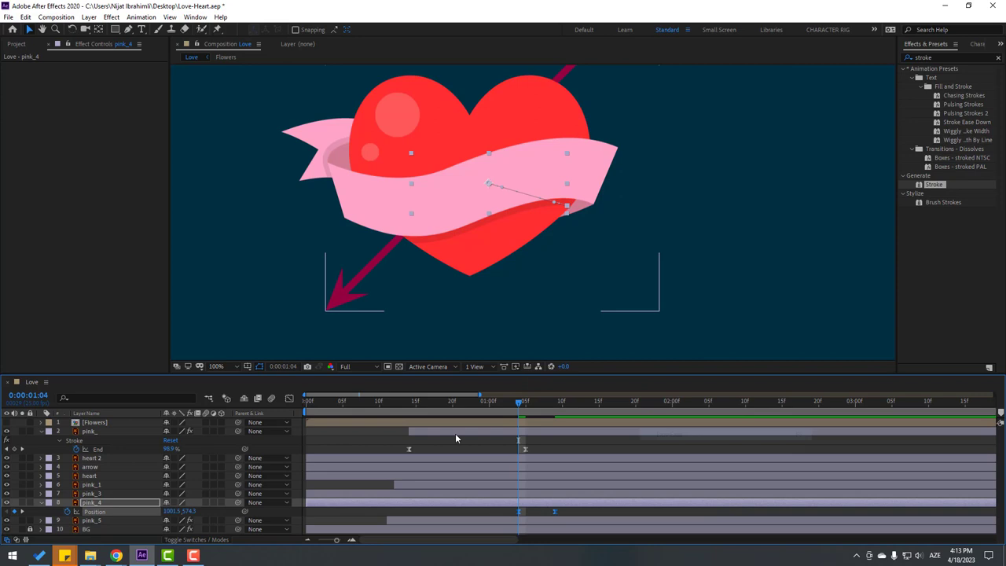
left_click(289, 398)
mouse_move(533, 511)
left_mouse_down()
mouse_move(503, 519)
mouse_move(541, 512)
left_mouse_up()
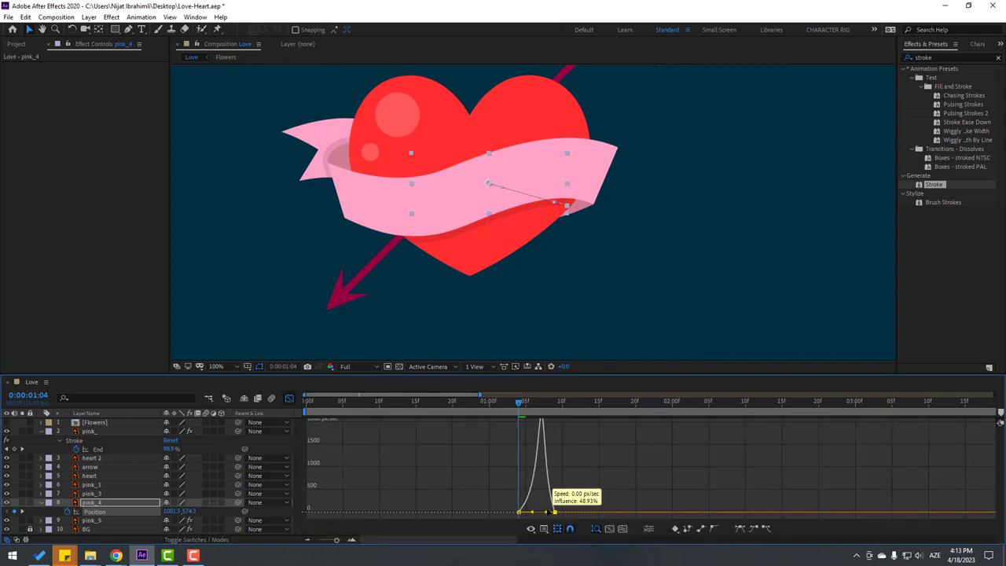
key("shift+F3")
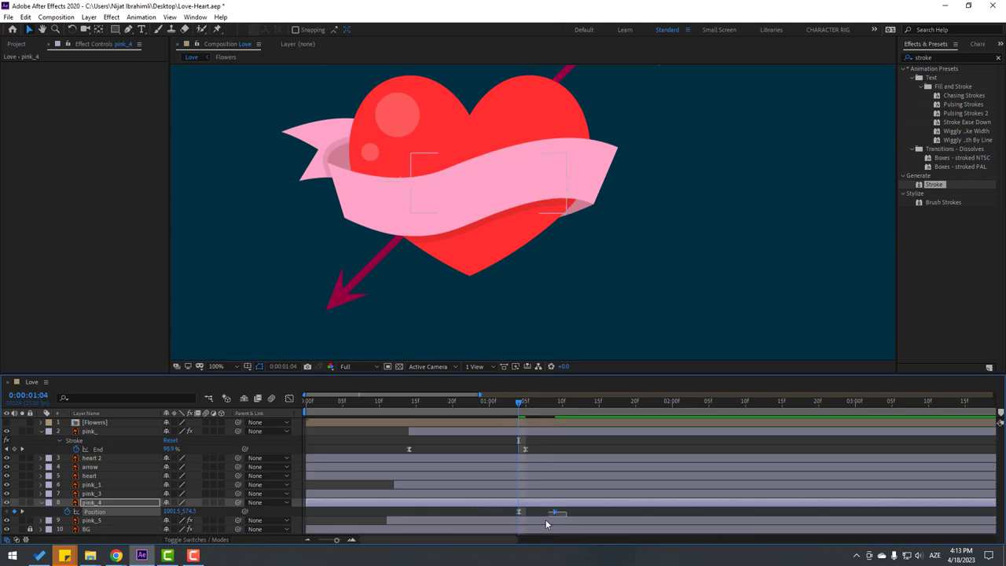
Retime pink_4 and its keyframes to start just before 1 second, then preview
left_click_drag(554, 512, 582, 512)
mouse_move(518, 512)
left_mouse_down()
mouse_move(307, 514)
mouse_move(528, 503)
left_mouse_up()
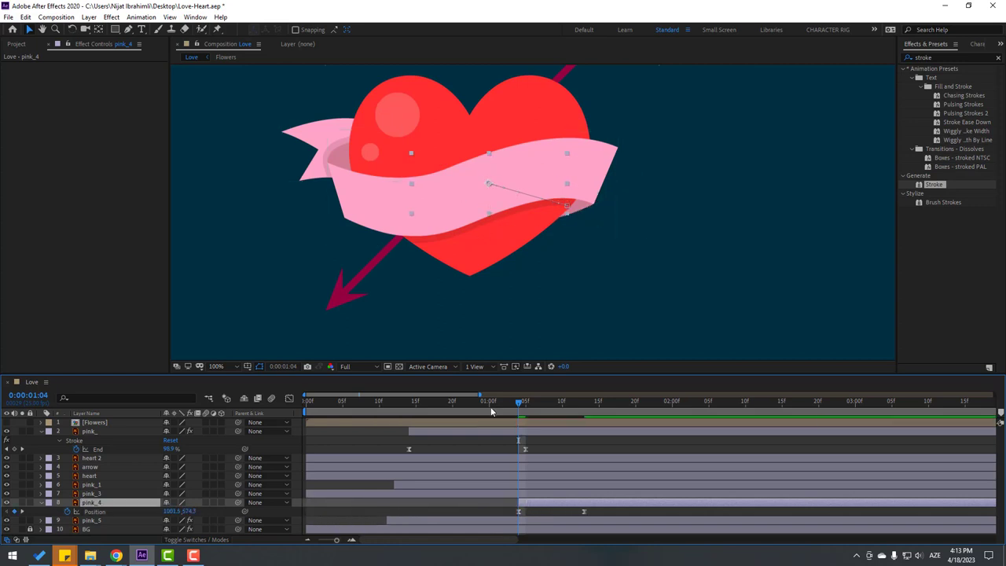
left_click_drag(491, 406, 525, 405)
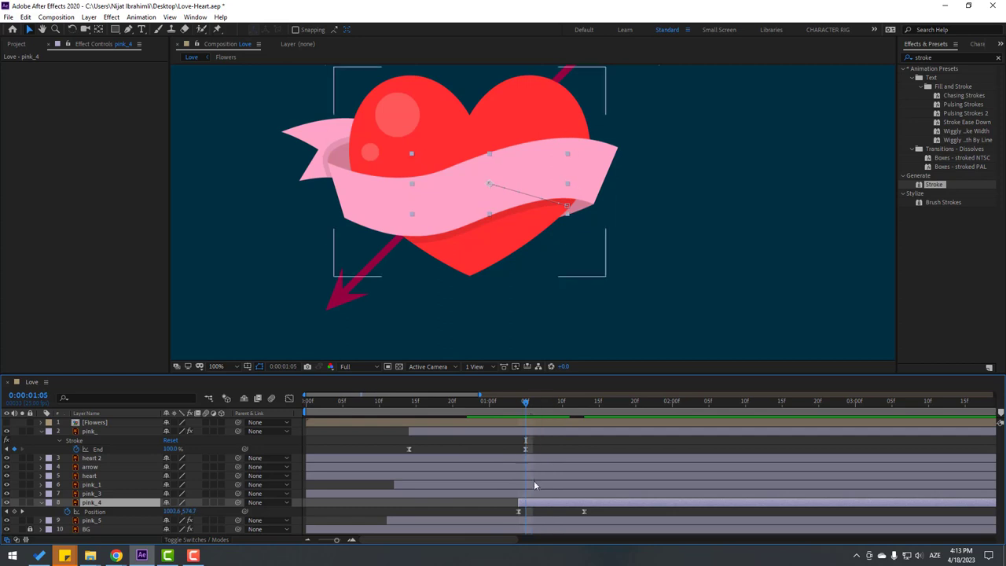
left_click_drag(528, 505, 506, 505)
left_click_drag(479, 406, 576, 405)
scroll(613, 298, "down", 2)
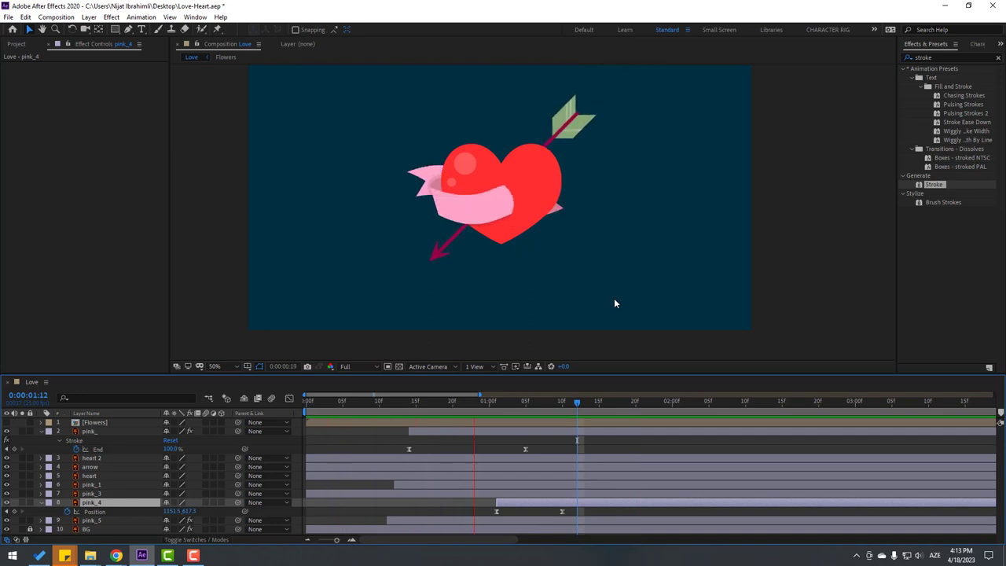
key("space")
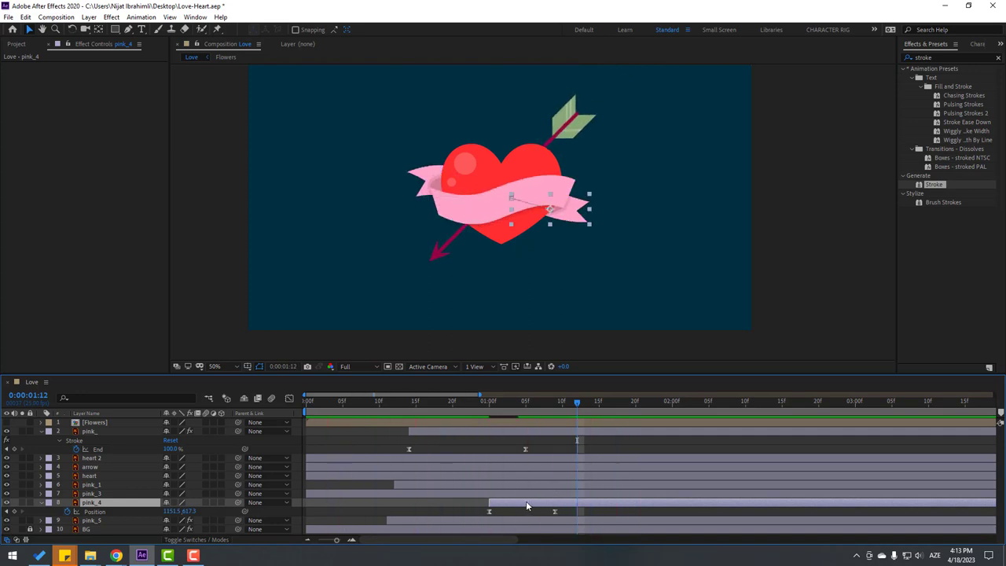
key("space")
key("space")
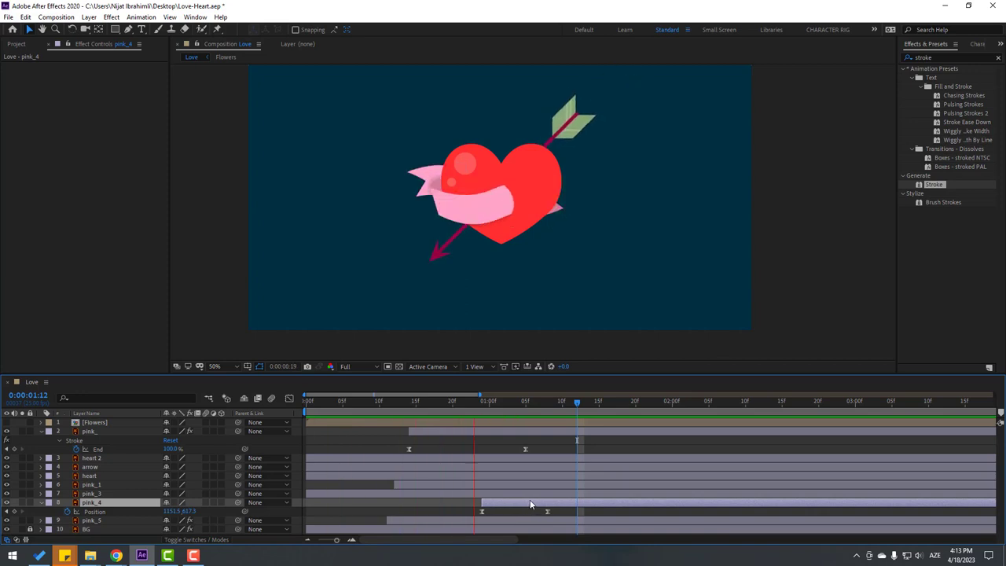
left_click(452, 406)
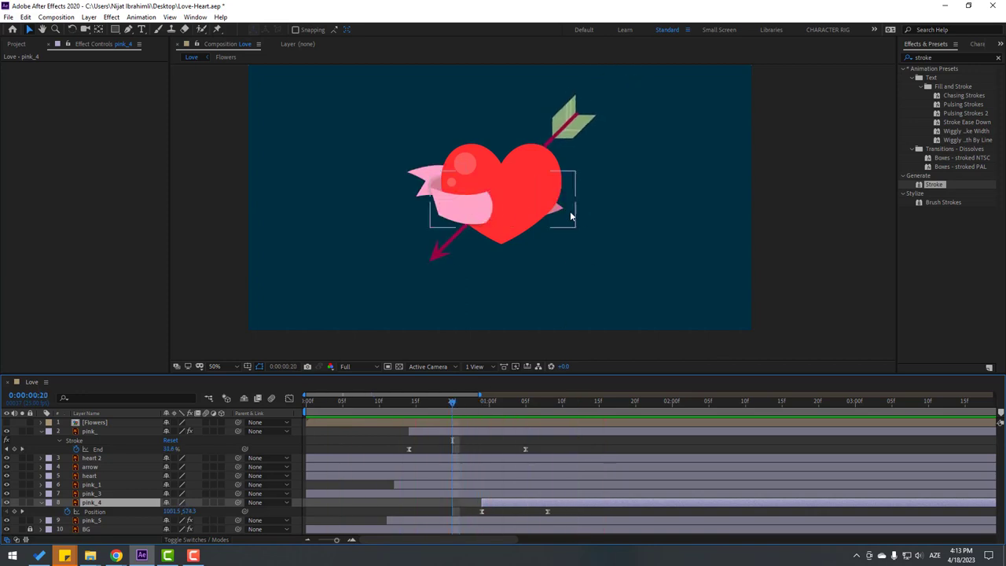
Start pink_3 at frame 24 and keyframe its Position sliding from an up-left offset
left_click(91, 493)
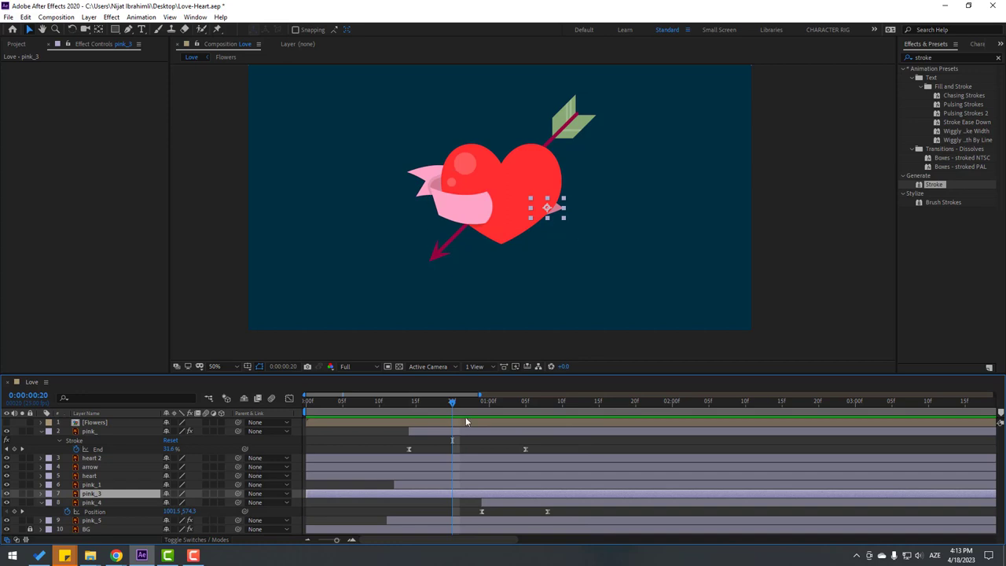
scroll(579, 254, "up", 2)
scroll(596, 255, "up", 2)
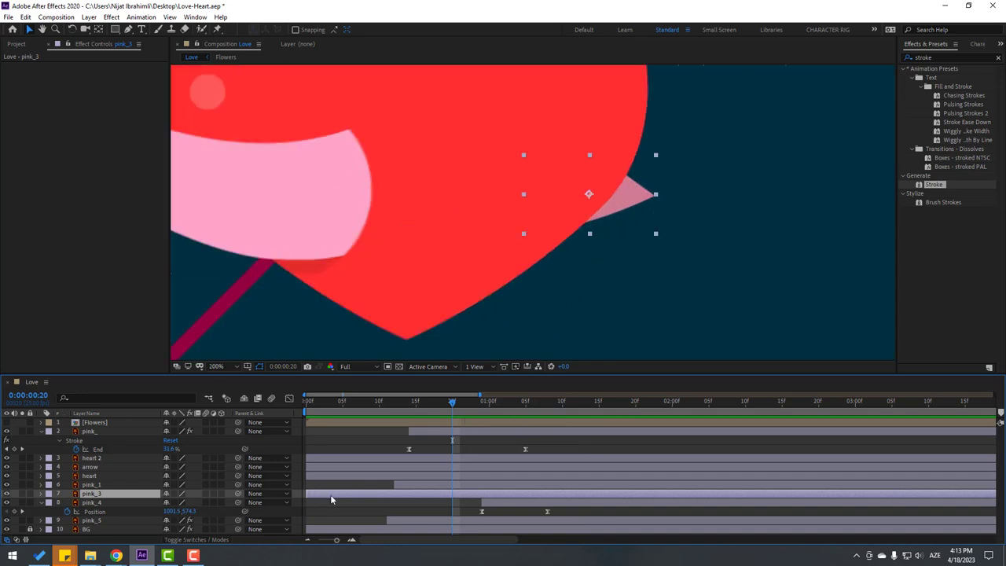
left_click_drag(331, 499, 498, 493)
left_click(484, 404)
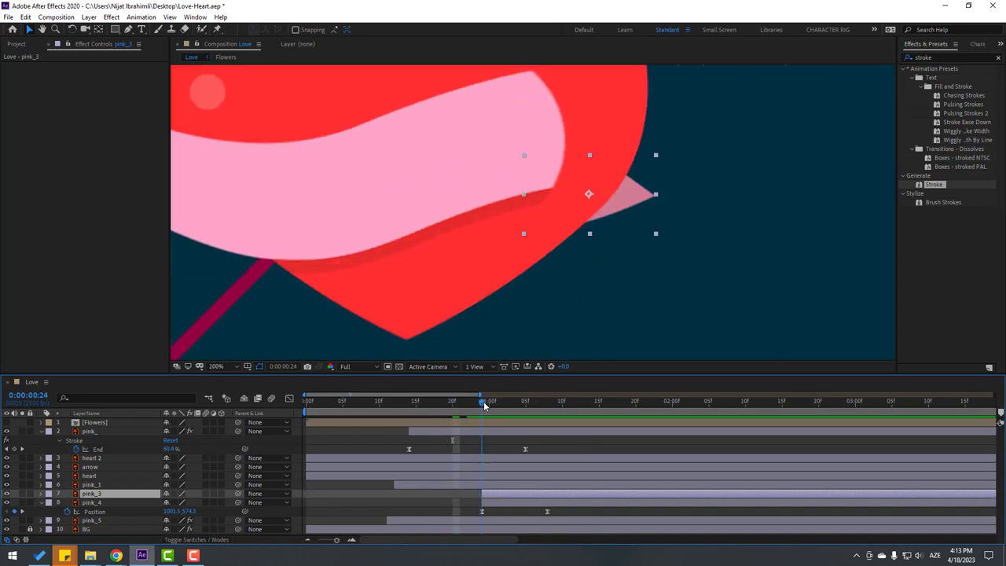
key("alt+shift+p")
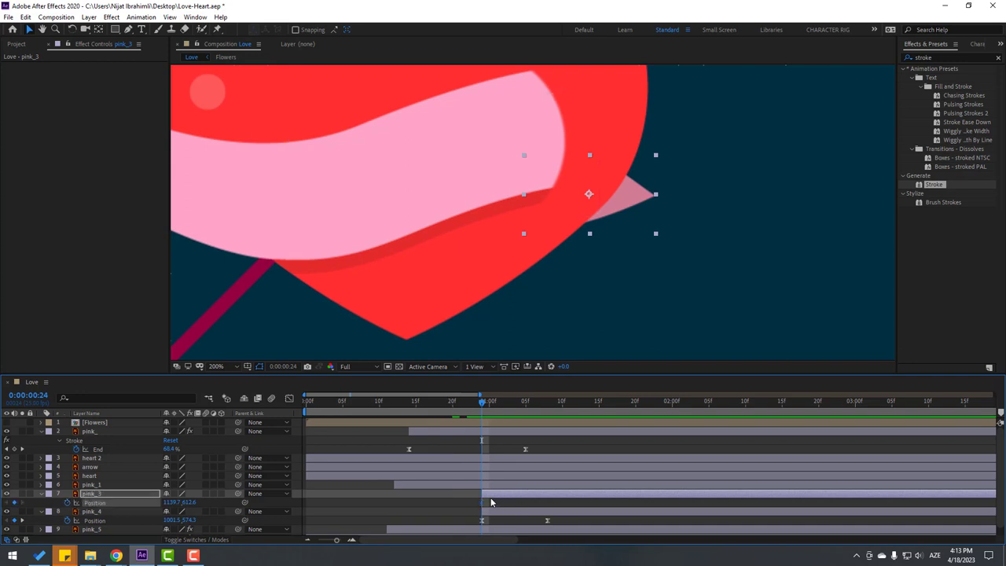
left_click_drag(483, 503, 546, 503)
left_click_drag(618, 204, 574, 190)
Apply Easy Ease In to pink_3's Position keyframes, shift it slightly later, and scrub
left_click_drag(560, 500, 473, 524)
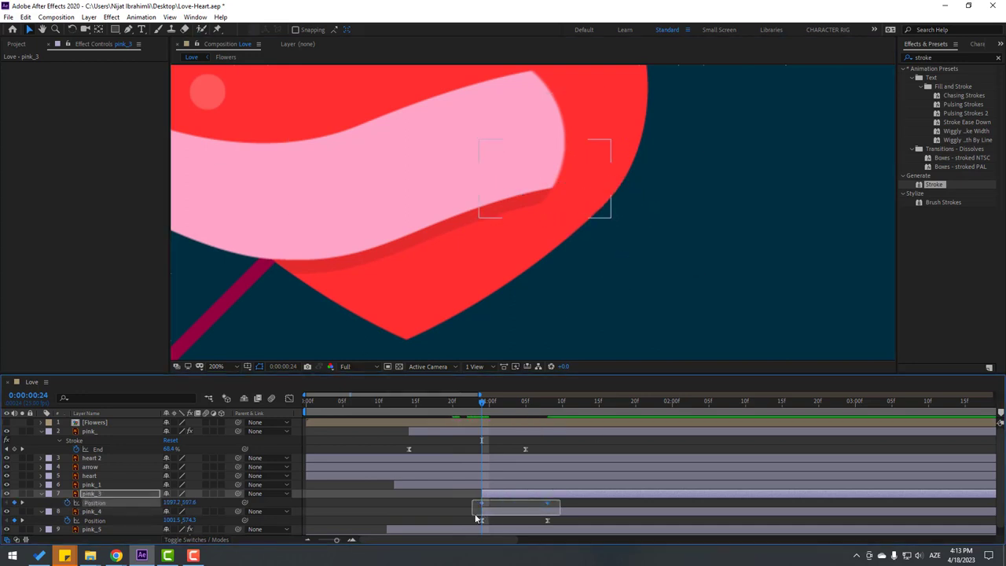
right_click(482, 503)
mouse_move(542, 496)
left_click(625, 441)
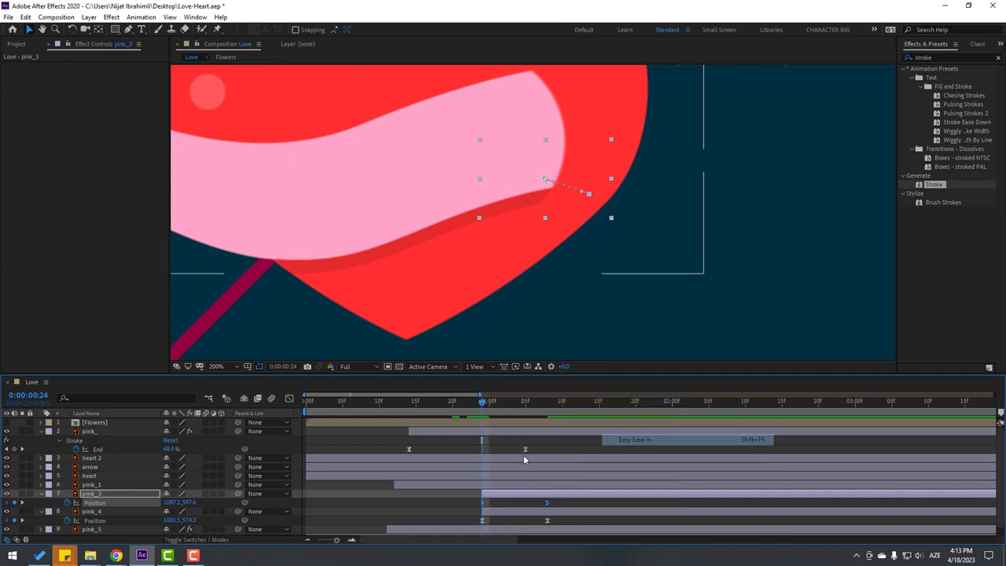
left_click_drag(501, 494, 523, 490)
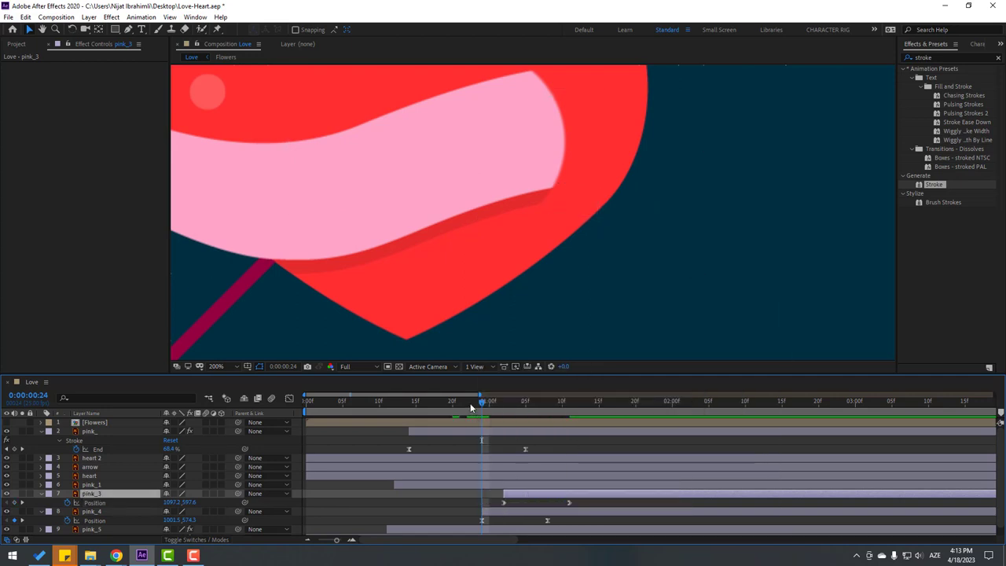
left_click_drag(481, 401, 510, 401)
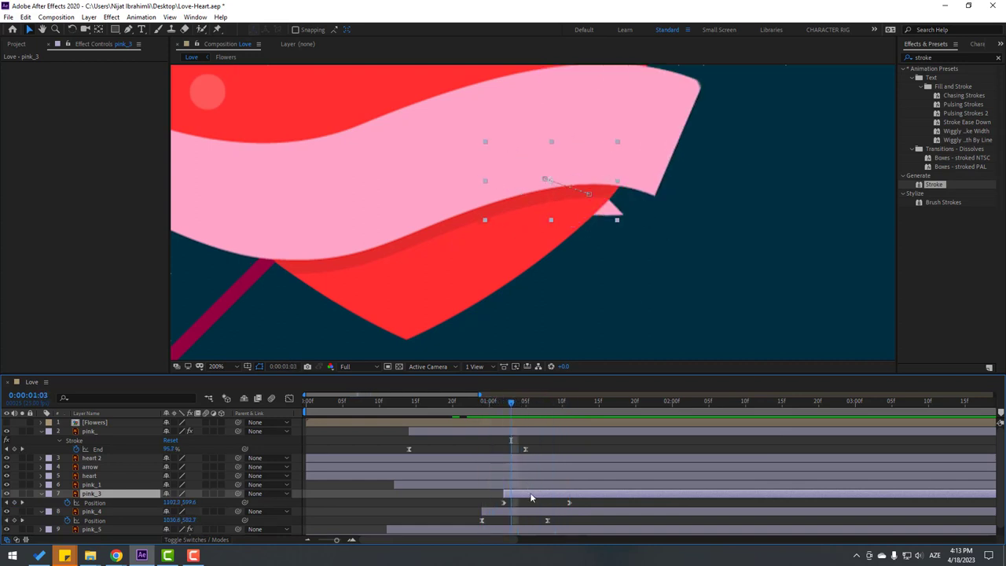
left_click_drag(479, 402, 569, 404)
Nudge pink_4 slightly later, collapse the layer properties, and show the Flowers layer
scroll(598, 318, "down", 6)
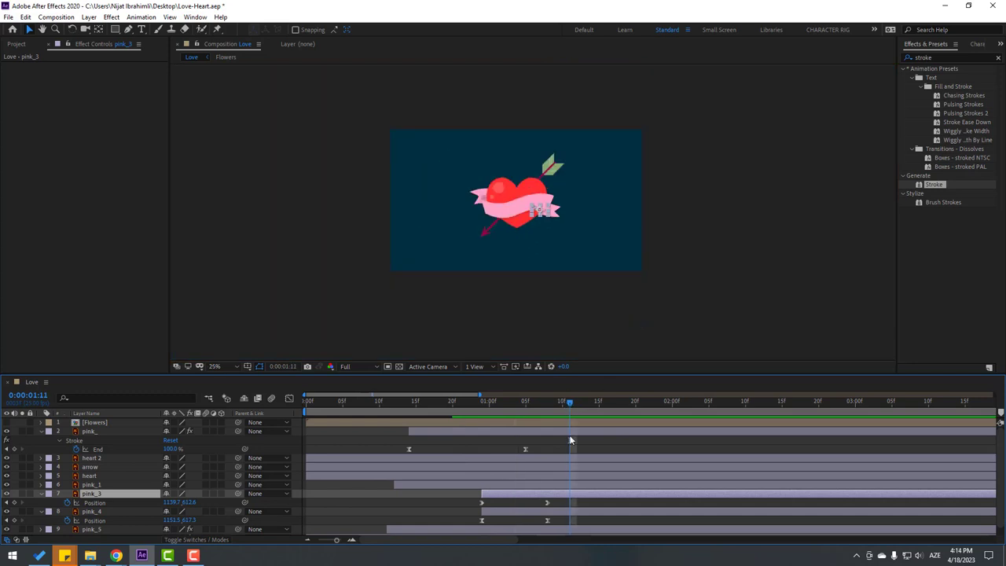
left_click_drag(510, 511, 517, 509)
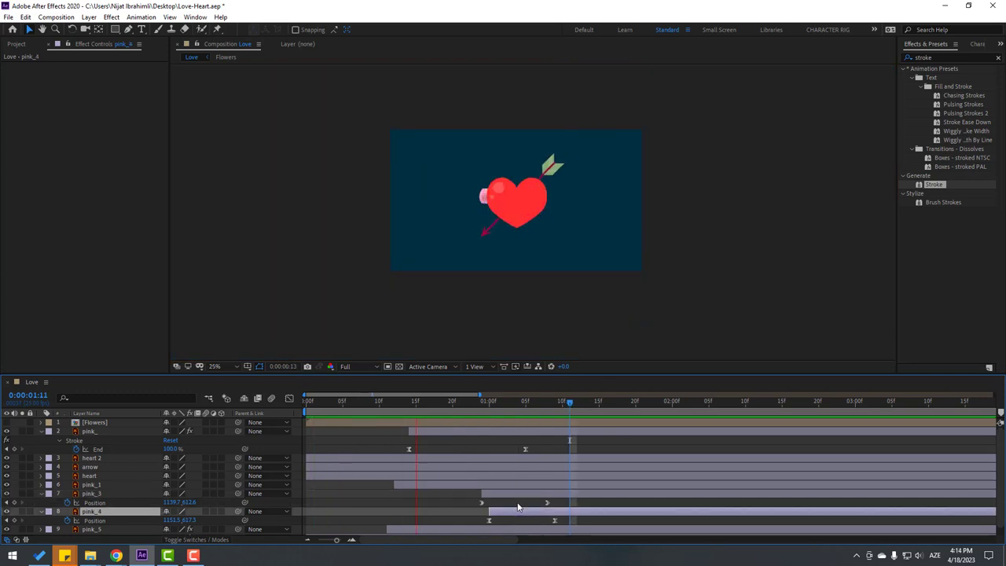
scroll(498, 188, "up", 2)
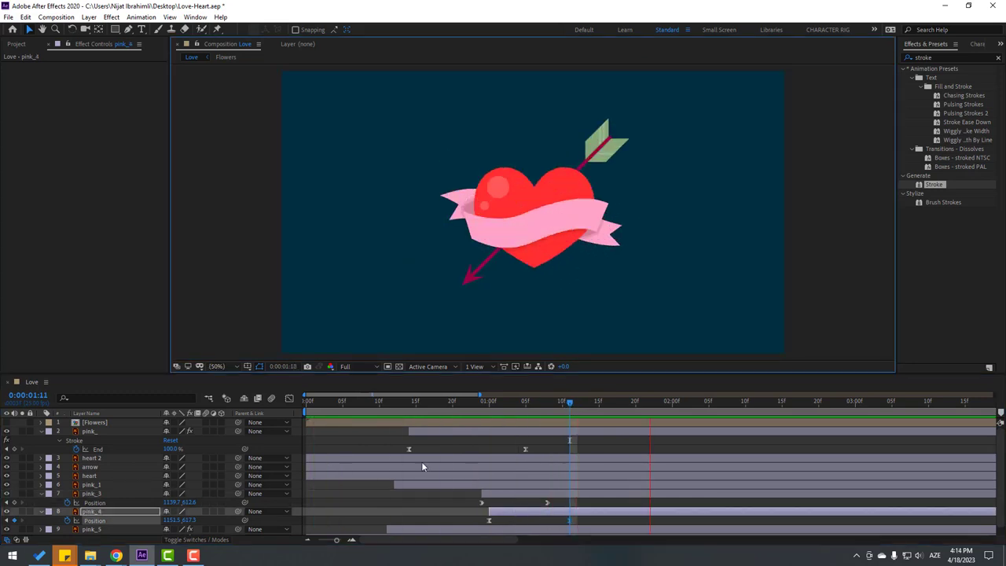
left_click(41, 431)
left_click(41, 476)
left_click(46, 493)
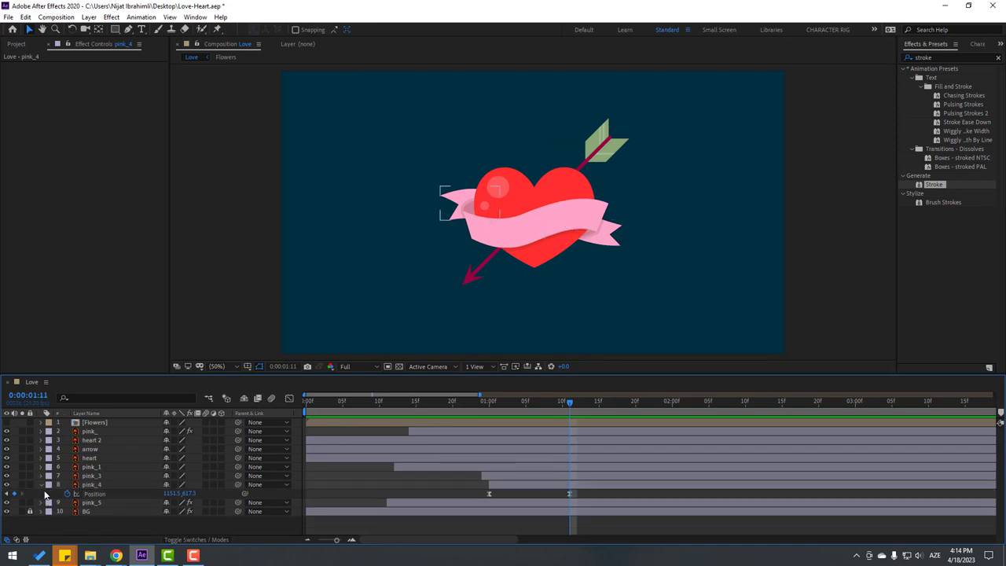
left_click(41, 484)
left_click(6, 422)
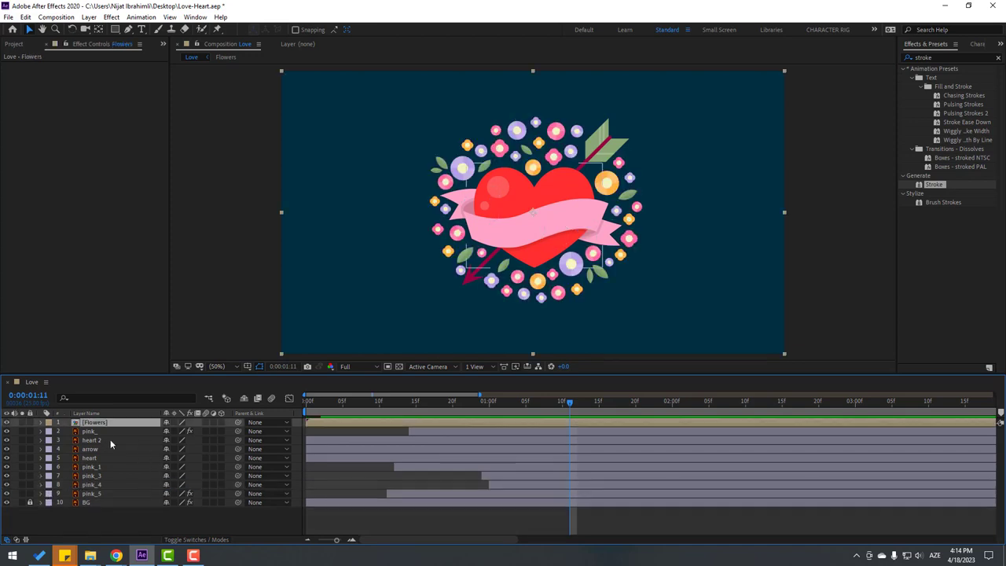
Open the Flowers precomp and set the current time near frame 19
left_click(98, 422)
double_click(98, 421)
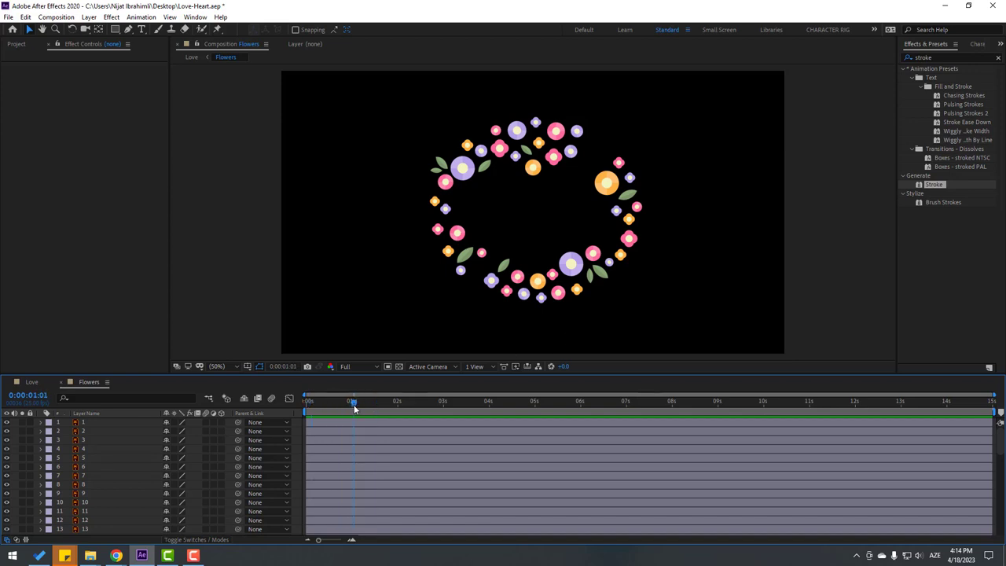
left_click_drag(354, 408, 340, 408)
key("alt+shift+j")
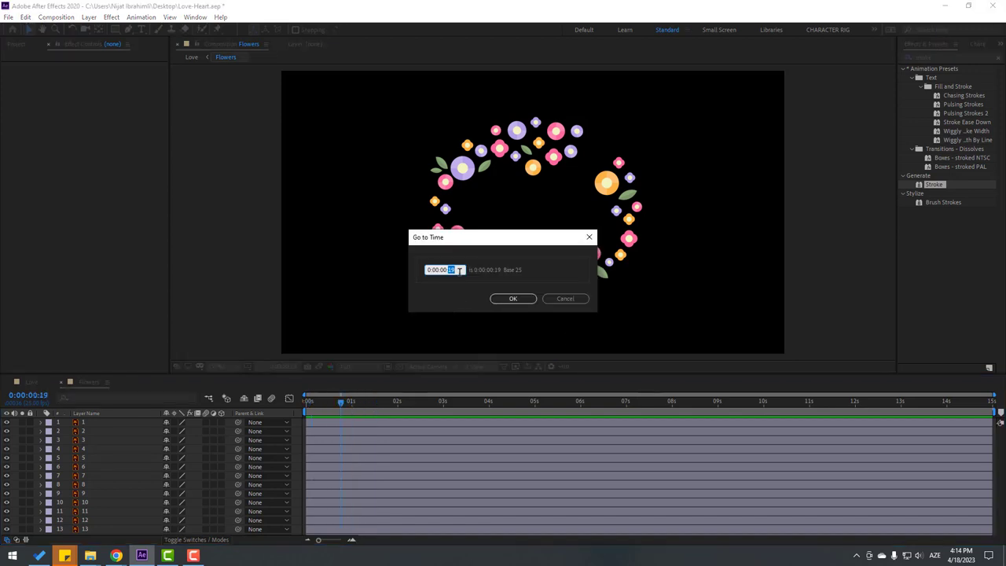
left_click(512, 299)
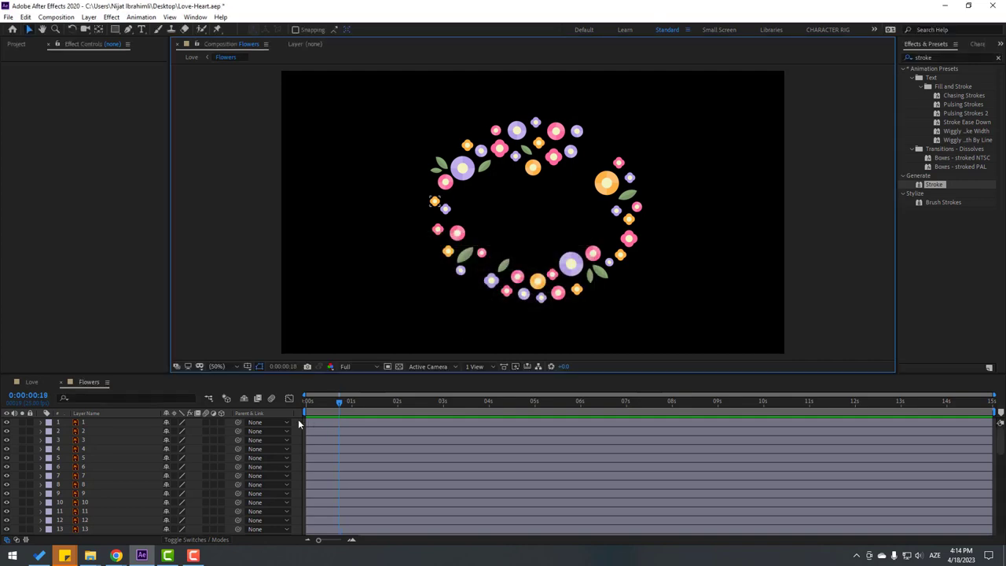
Keyframe the upper-left purple flower bursting from the centre, eased, ending at frame 18
left_click(462, 166)
key("p")
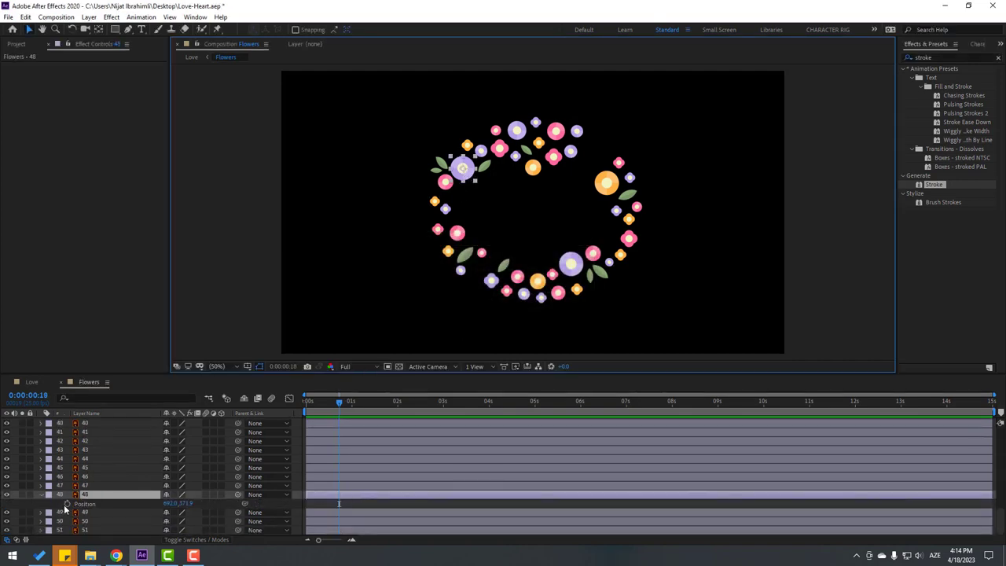
left_click(66, 504)
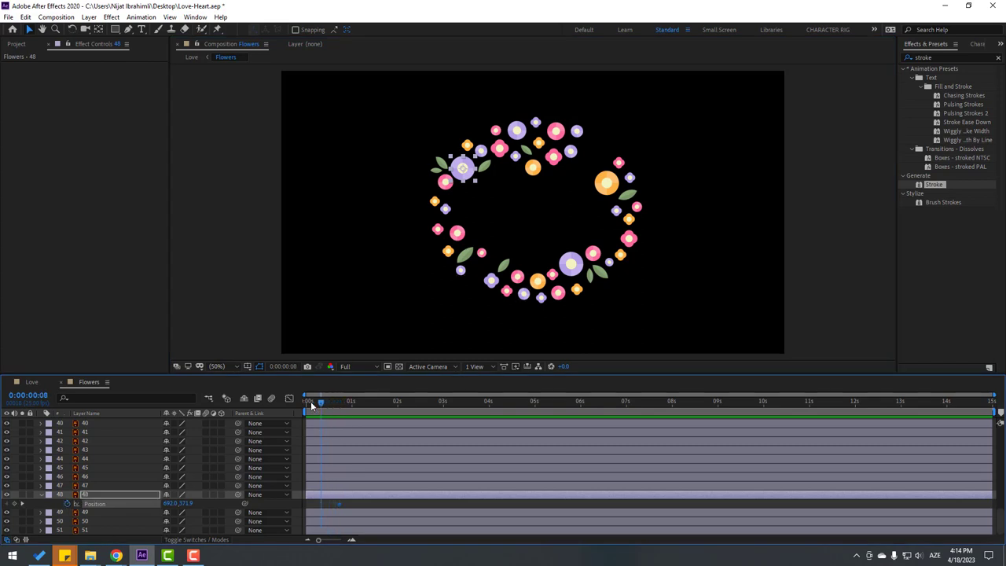
left_click_drag(468, 178, 543, 215)
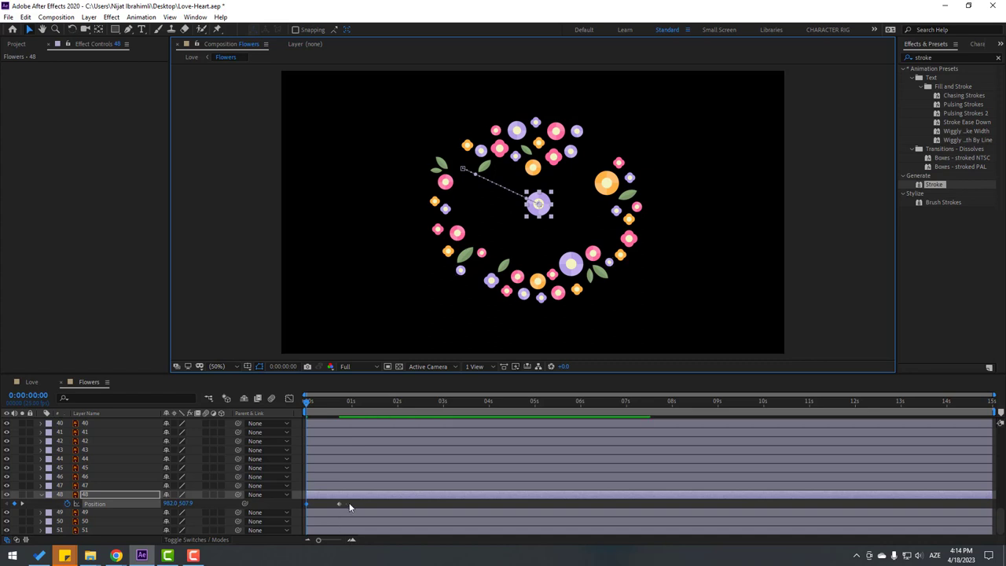
right_click(321, 501)
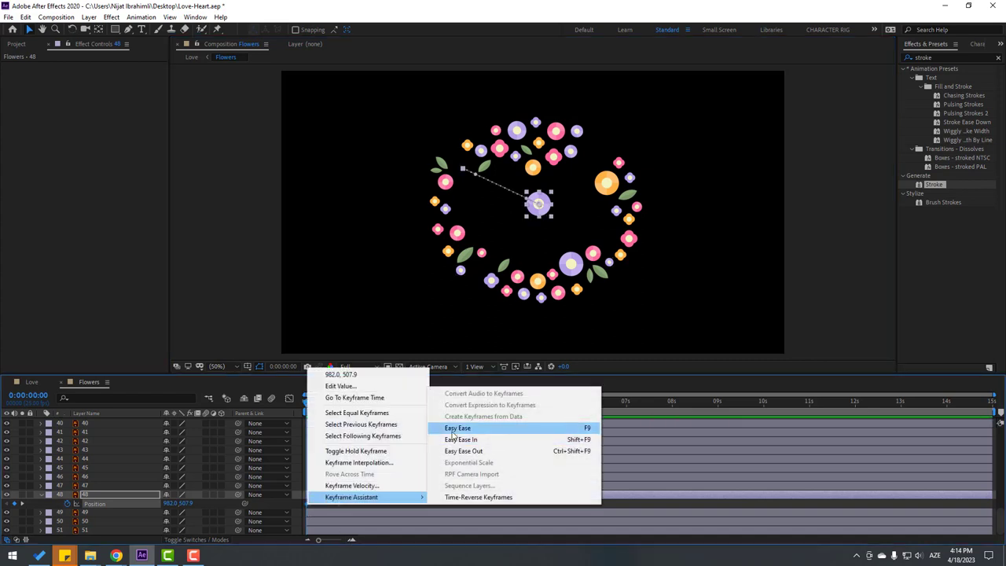
left_click(455, 429)
key("space")
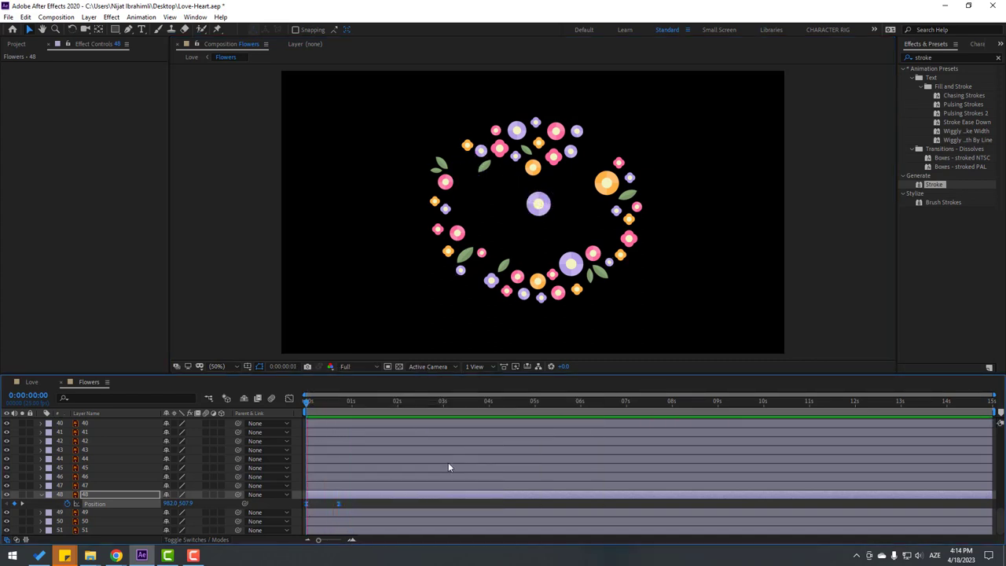
key("space")
left_click_drag(337, 504, 327, 504)
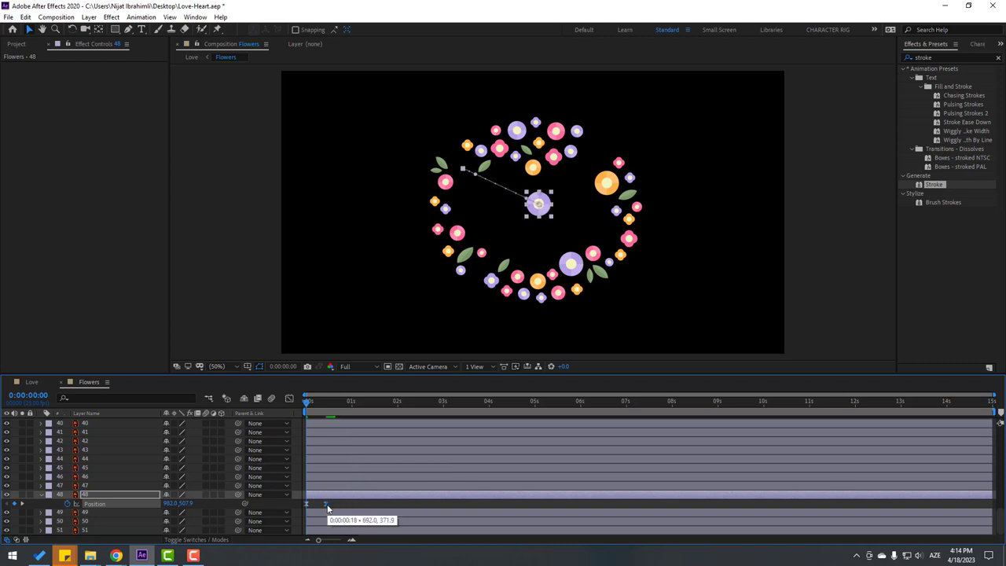
key("space")
Preview the flower in the Love composition, then return to Flowers at frame 11
key("space")
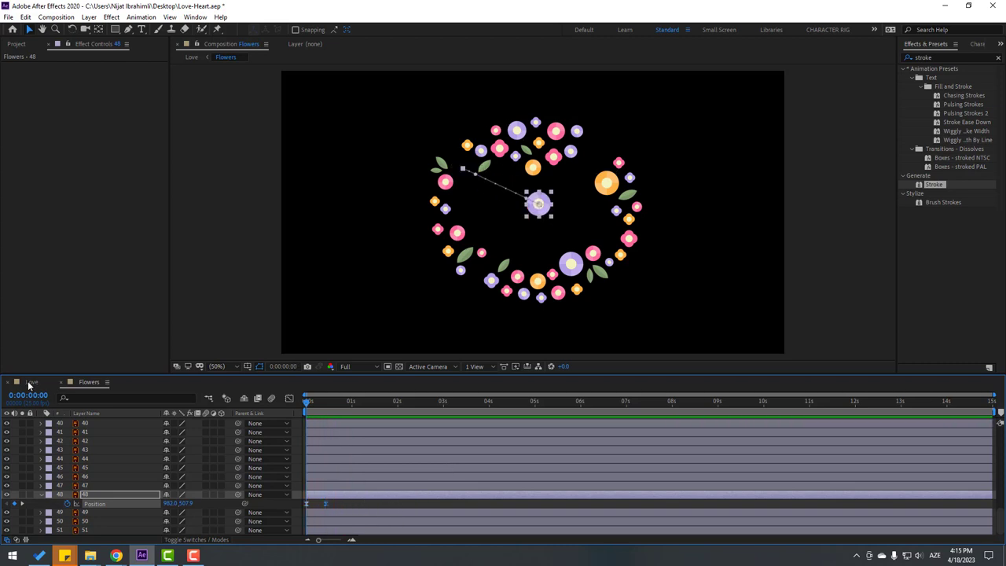
left_click(29, 383)
key("space")
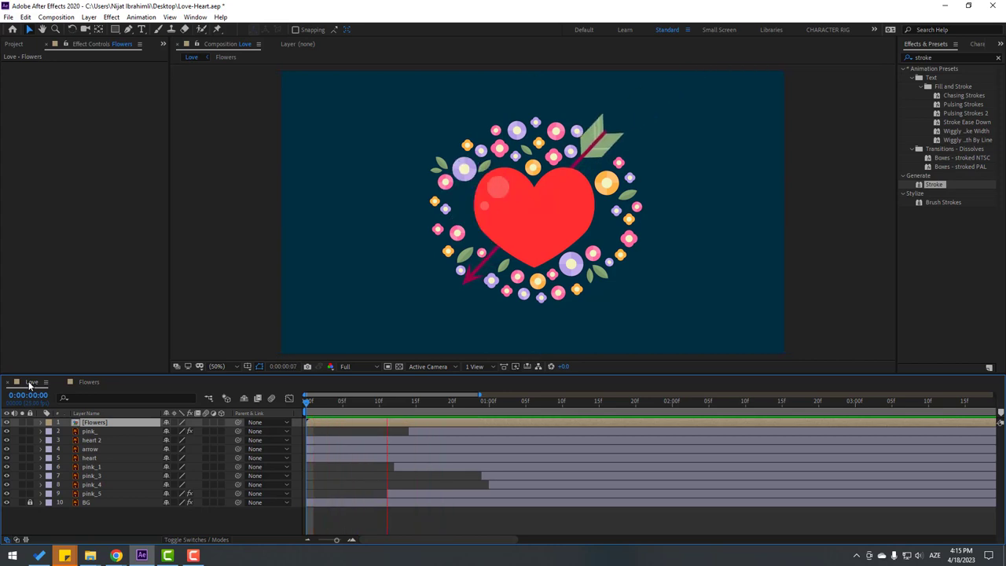
key("space")
left_click(88, 382)
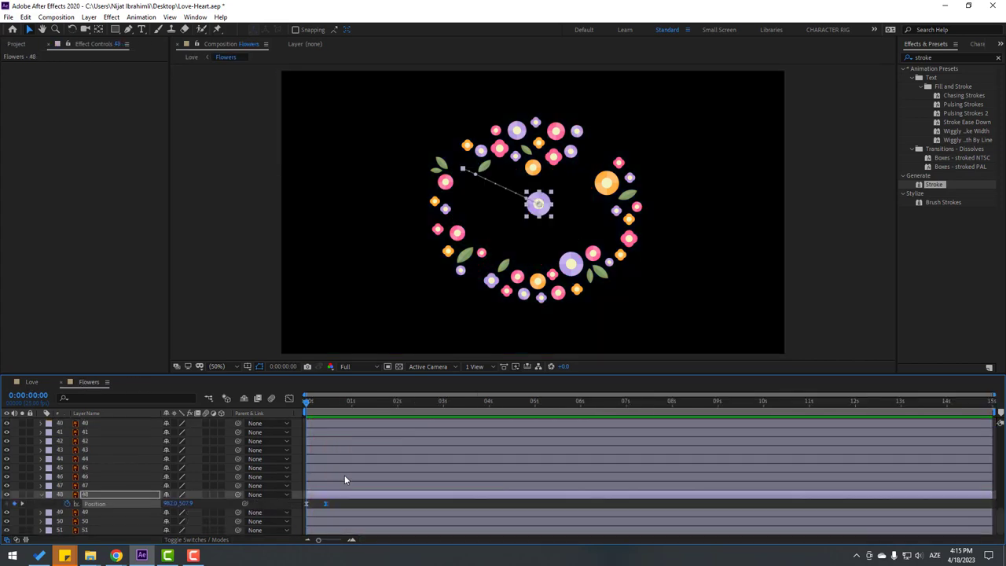
left_click_drag(309, 403, 326, 403)
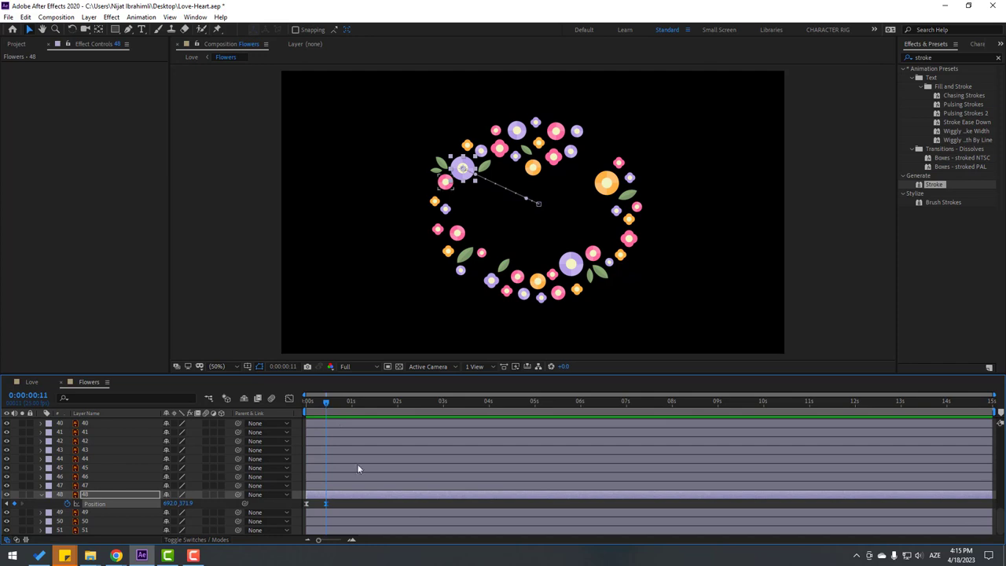
Set Position keyframes on all the remaining flower and leaf layers at once
left_click(90, 485)
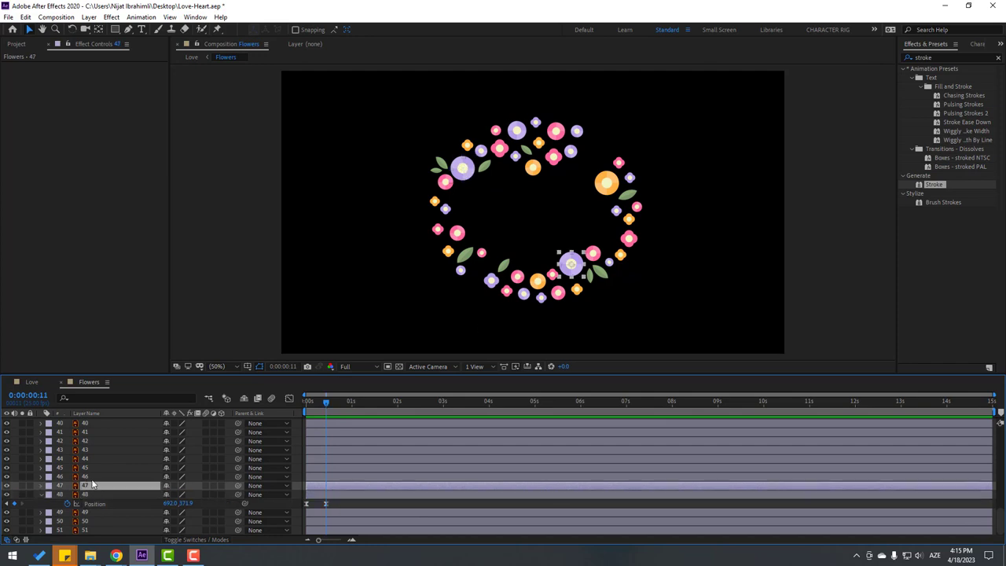
scroll(93, 475, "up", 3)
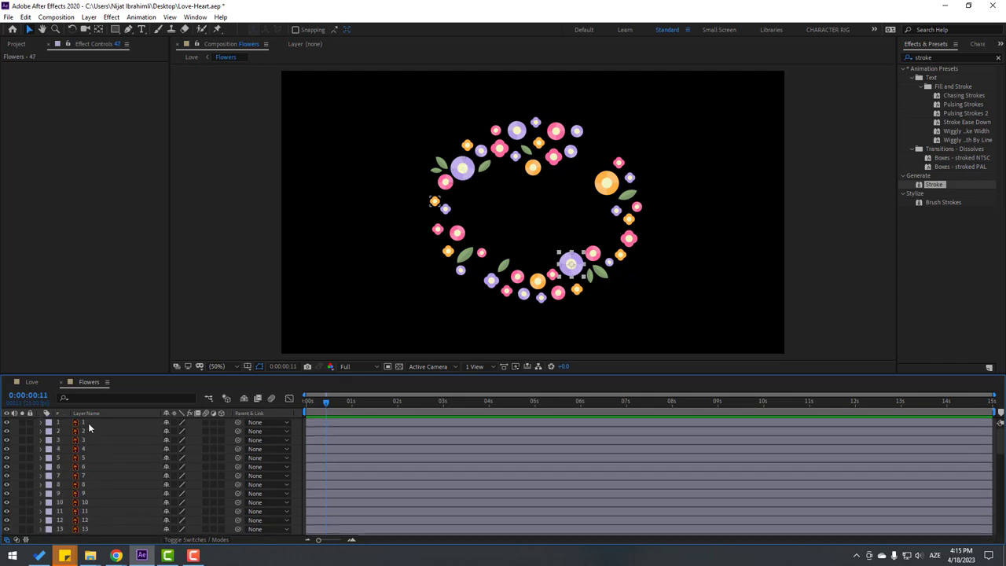
left_click(88, 423, "shift")
scroll(105, 473, "down", 10)
left_click(83, 511, "shift")
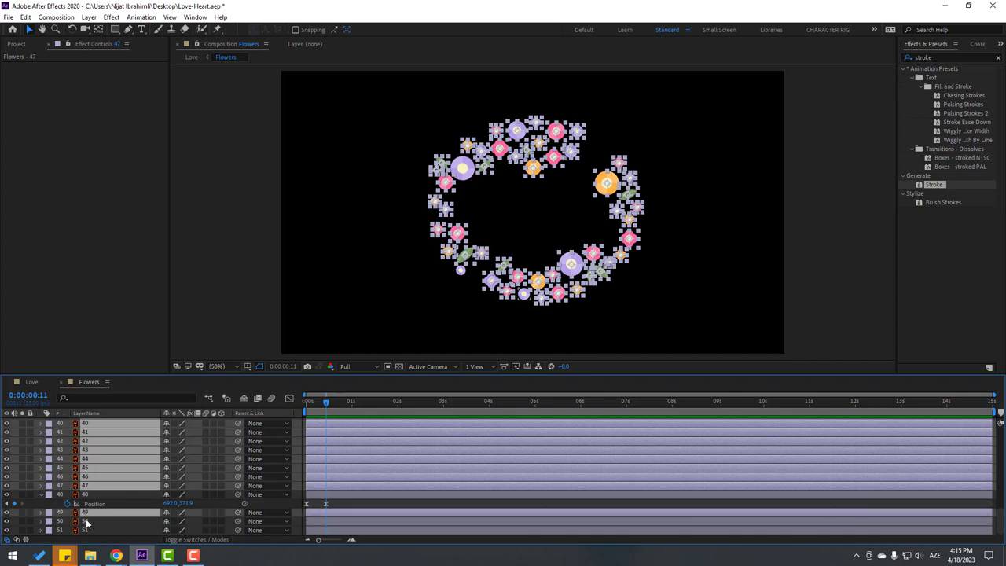
left_click(87, 521, "shift")
left_click(89, 530, "shift")
key("p")
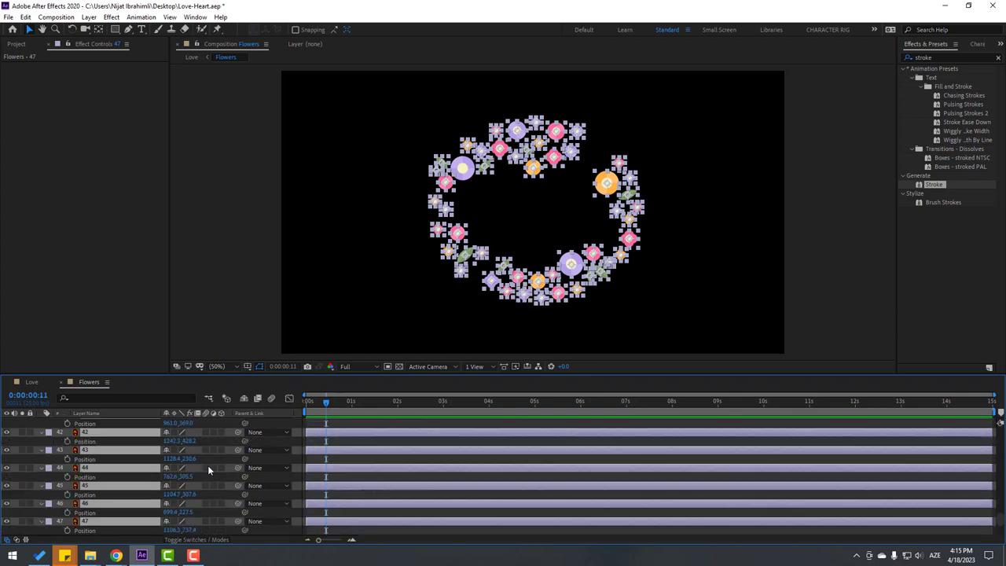
left_click(67, 440)
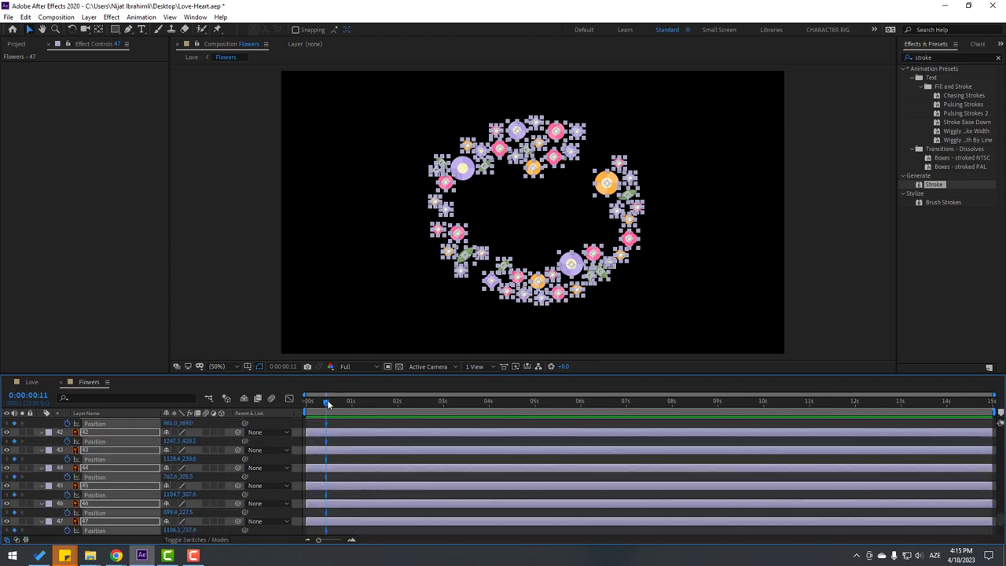
At the first frame, move every flower and leaf to the comp centre
left_click_drag(321, 400, 303, 401)
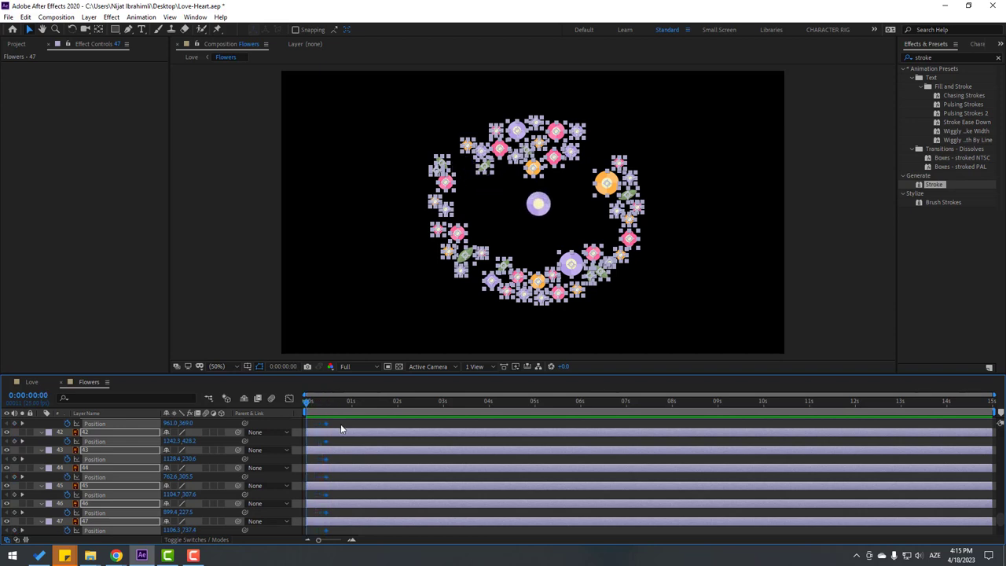
left_click(586, 270)
key("slash")
left_click_drag(609, 319, 542, 204)
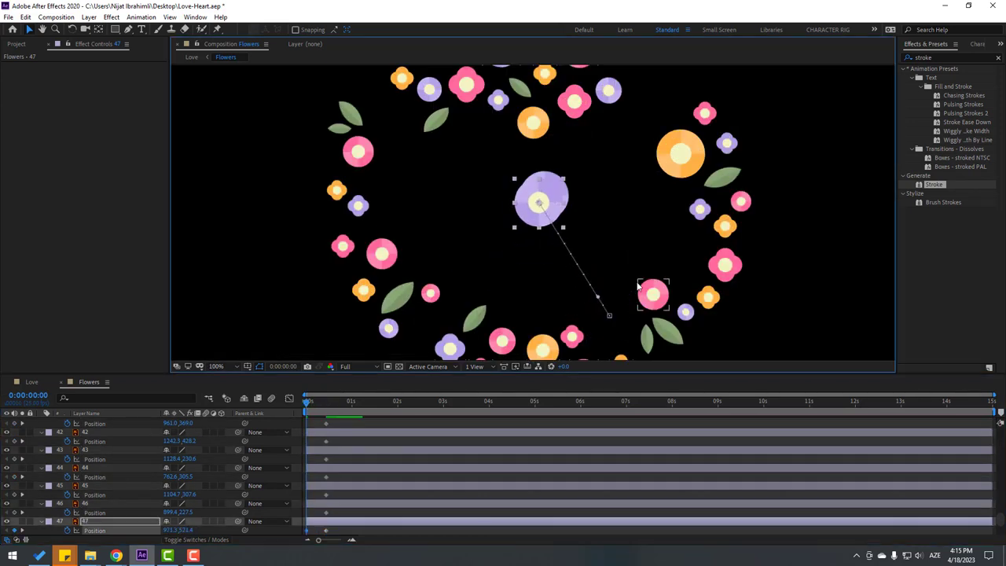
mouse_move(652, 294)
left_mouse_down()
mouse_move(559, 211)
mouse_move(566, 315)
mouse_move(544, 276)
mouse_move(526, 143)
left_mouse_up()
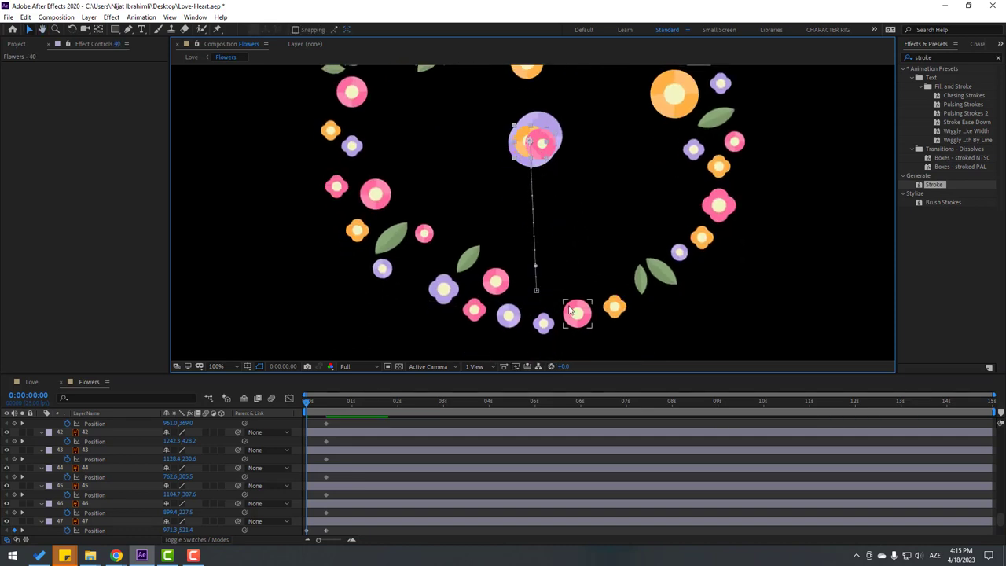
left_click_drag(577, 313, 539, 143)
left_click(550, 332)
left_click_drag(550, 332, 539, 145)
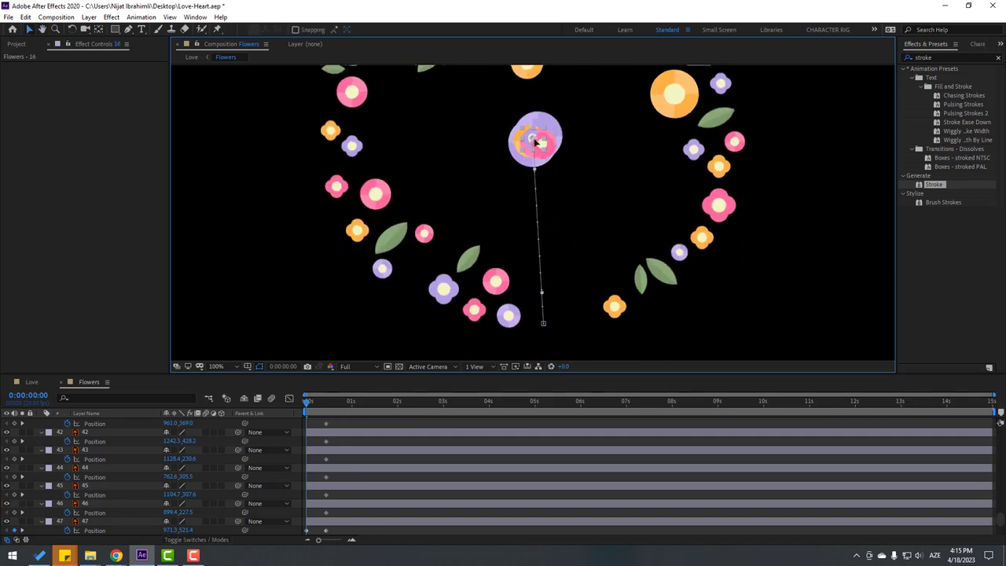
left_click_drag(562, 316, 529, 341)
left_click_drag(463, 308, 503, 169)
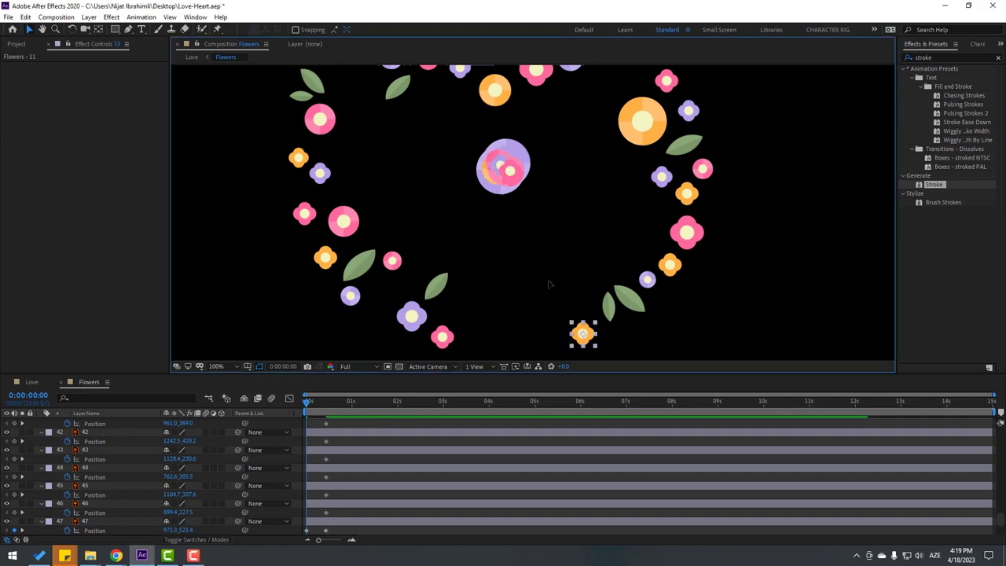
left_click_drag(582, 334, 506, 169)
mouse_move(621, 301)
left_mouse_down()
mouse_move(528, 180)
mouse_move(545, 191)
left_mouse_up()
left_click_drag(647, 280, 519, 196)
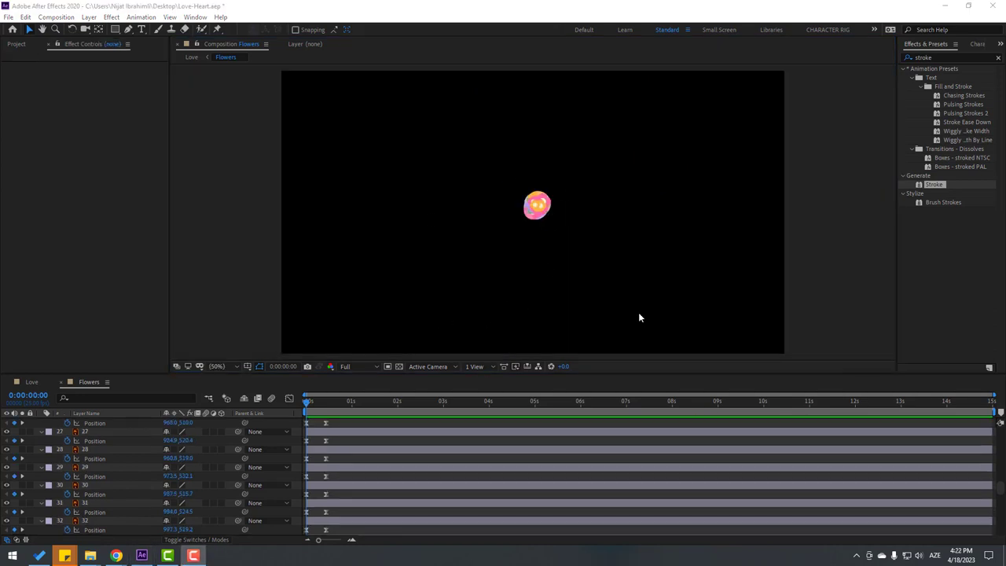
Scrub and play back the flowers bursting outward into the wreath
left_click_drag(309, 405, 333, 406)
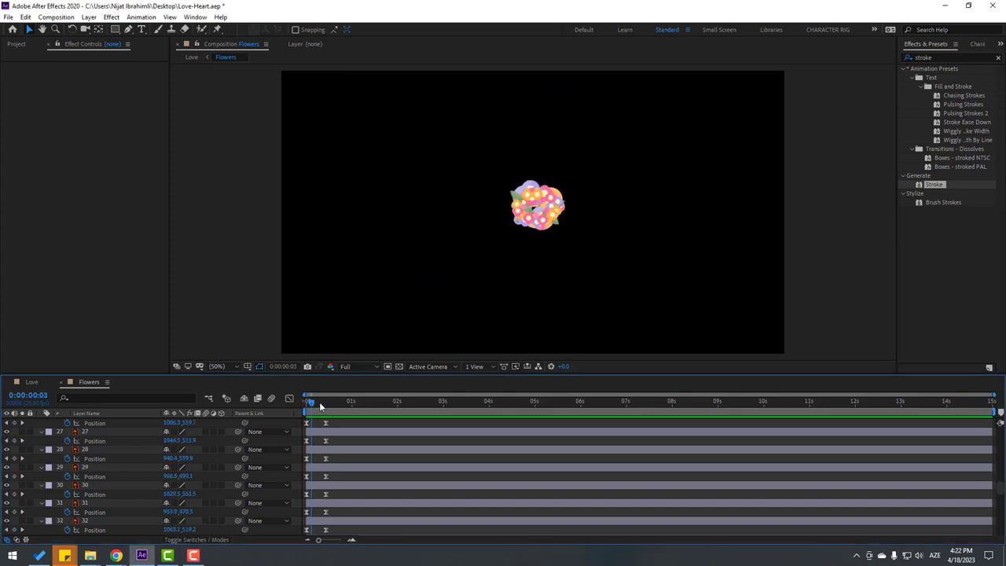
key("Home")
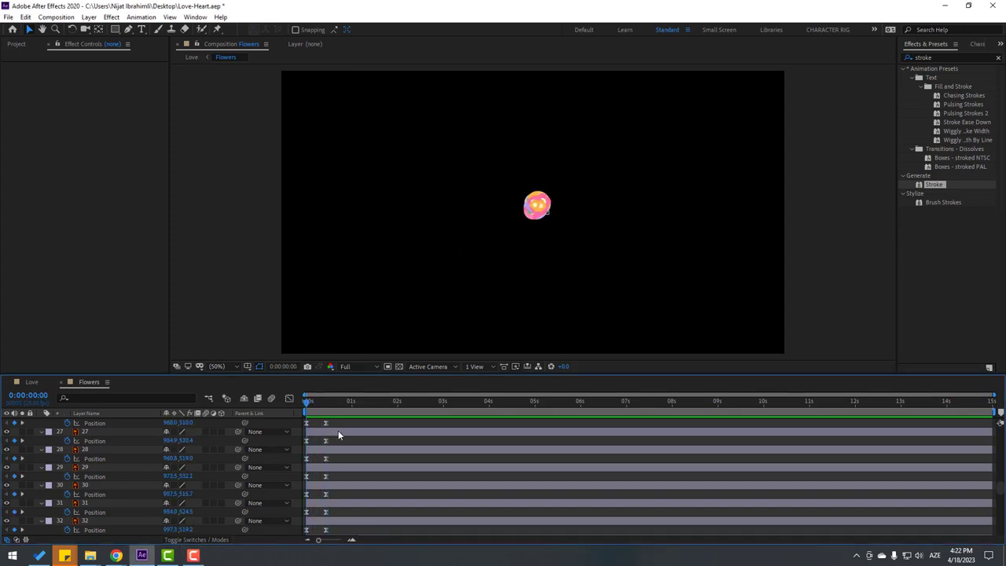
key("space")
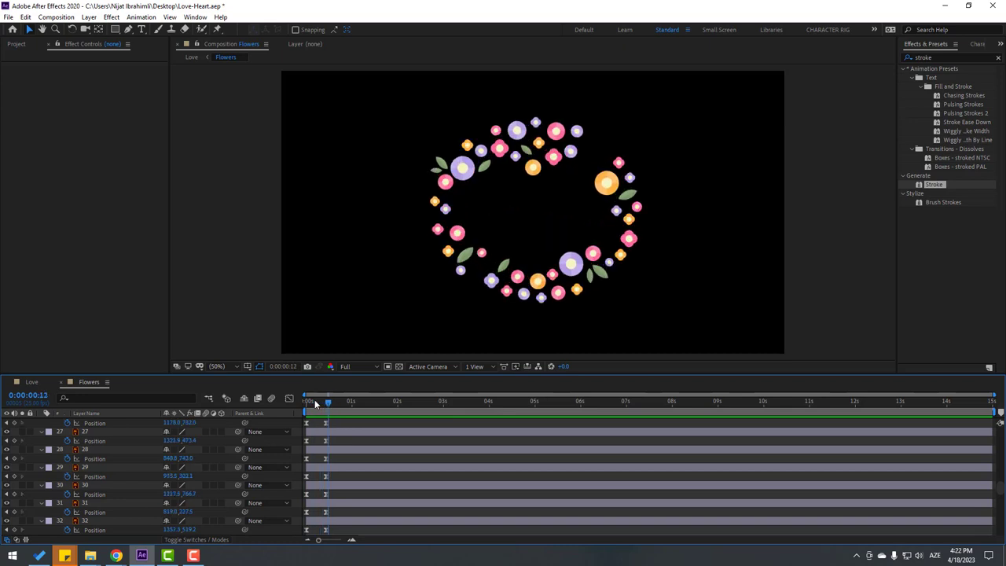
key("space")
left_click_drag(317, 404, 317, 402)
In Love, move the Flowers layer just above BG and start it a few frames later
left_click(31, 381)
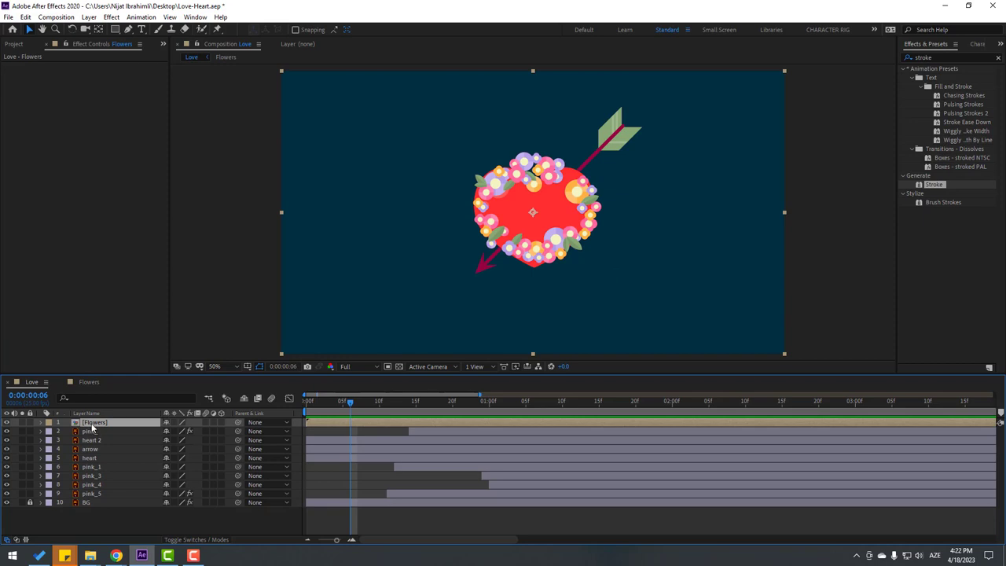
left_click_drag(92, 426, 108, 497)
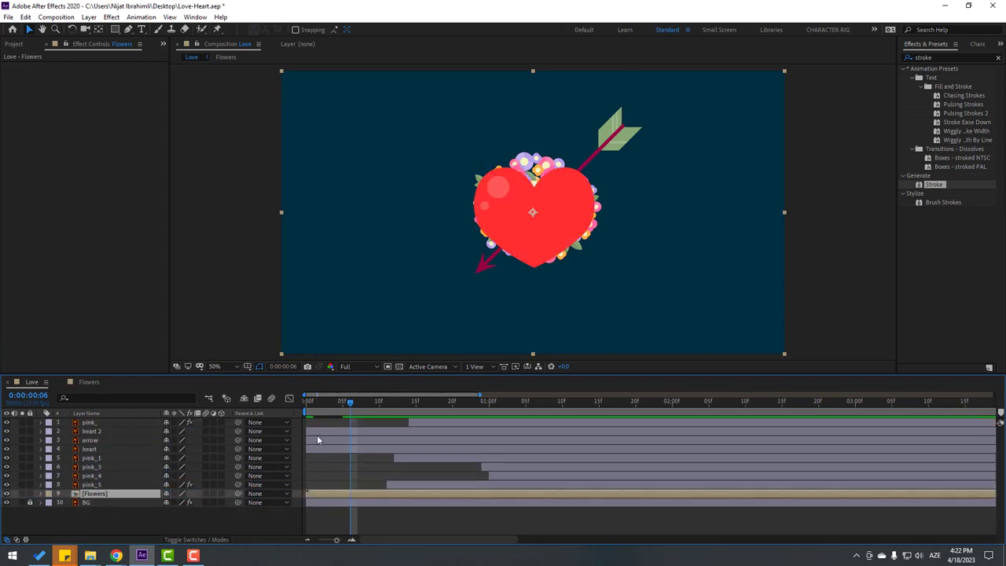
left_click_drag(316, 495, 338, 495)
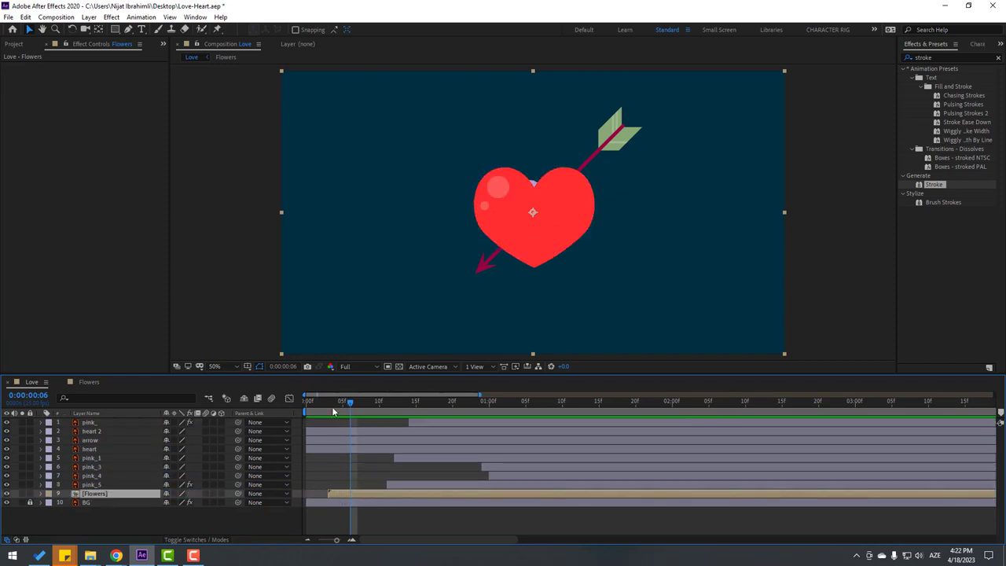
Preview and scrub the Love animation to check when the flowers emerge
left_click(308, 402)
key("space")
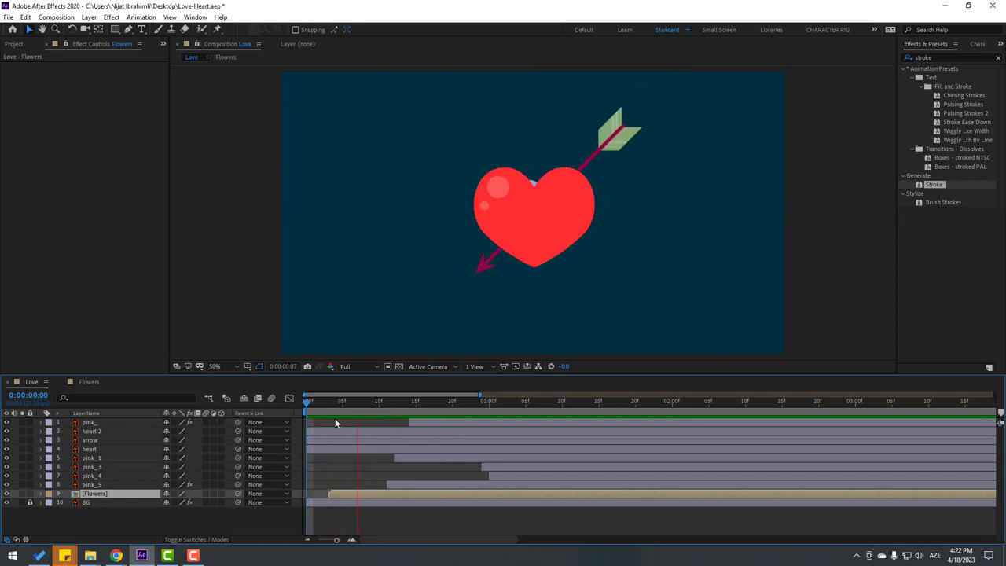
left_click_drag(335, 402, 401, 402)
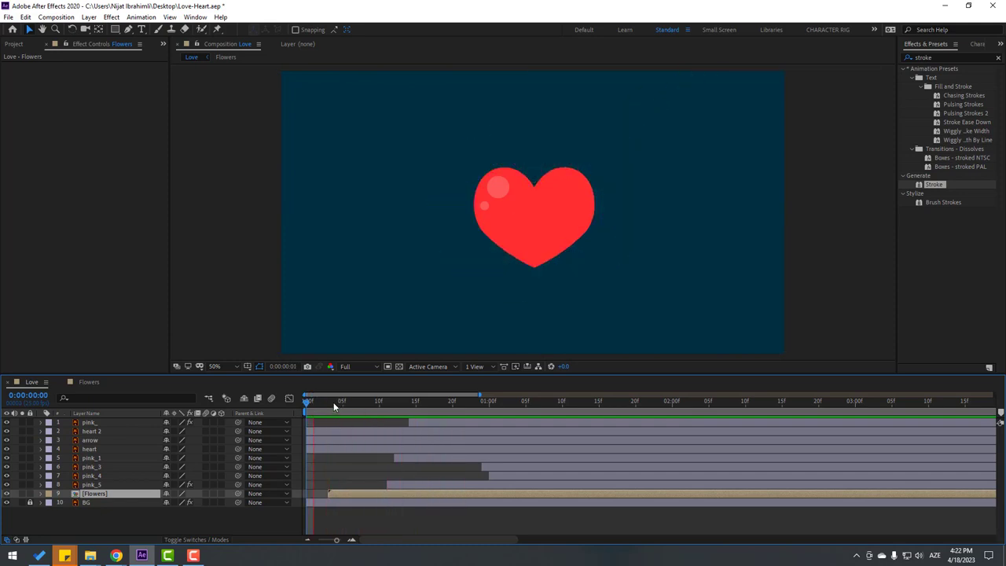
left_click(385, 404)
key("space")
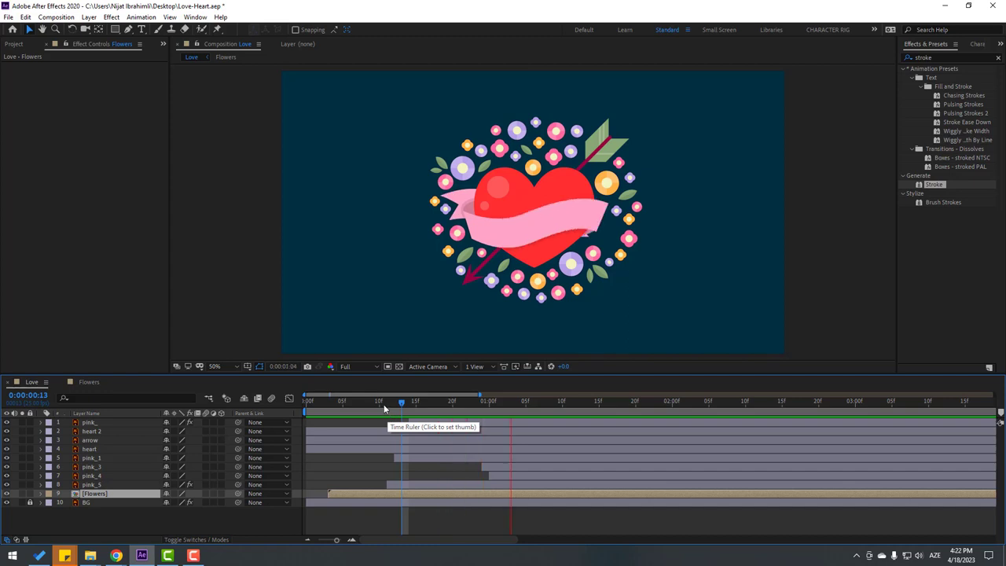
key("space")
left_click_drag(377, 402, 342, 402)
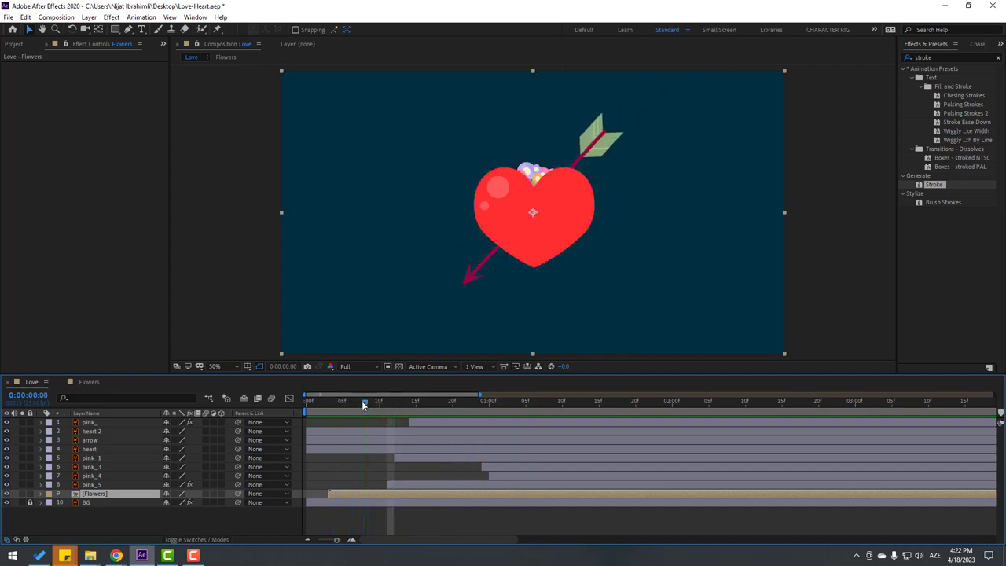
At the first frame, add a null object and centre its anchor point
key("Home")
right_click(119, 523)
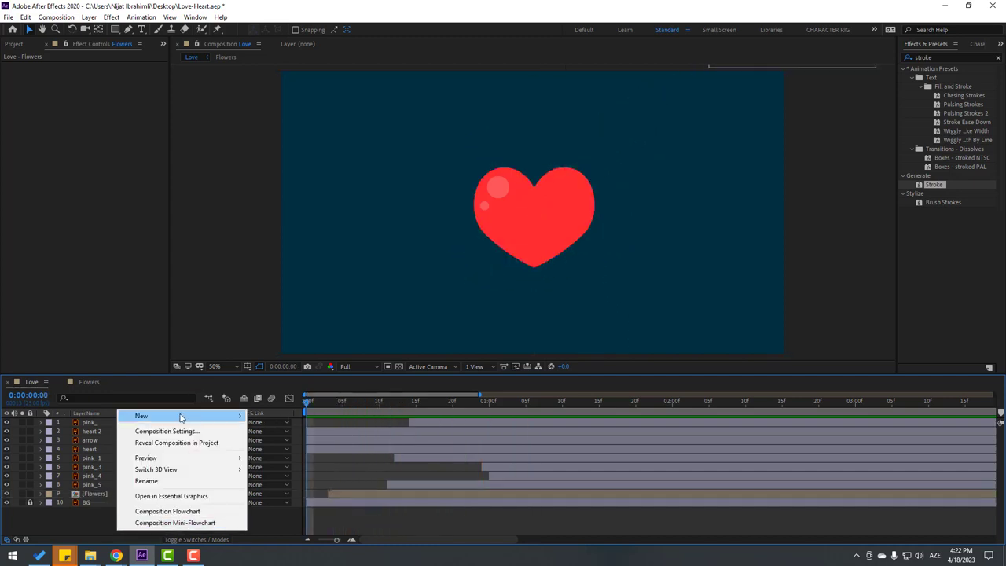
mouse_move(181, 417)
left_click(278, 477)
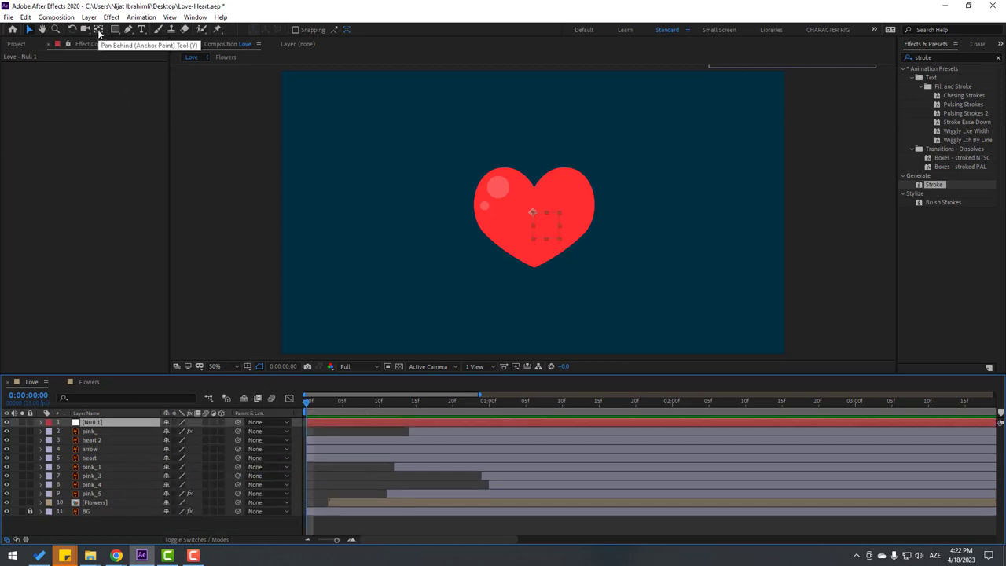
key("ctrl+alt+Home")
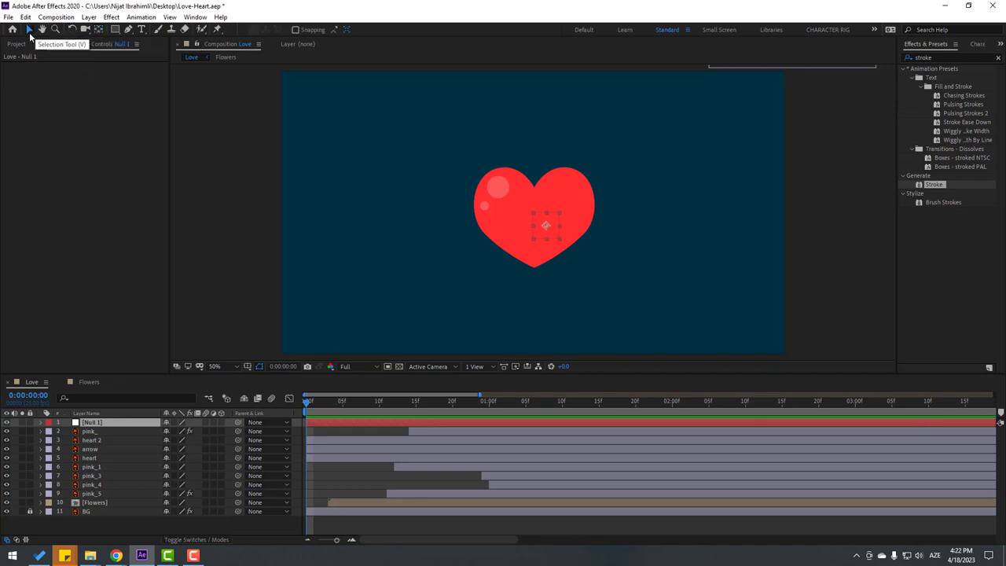
Move the null to the heart's centre and select layers pink_ through Flowers
left_click(30, 31)
scroll(534, 220, "up", 2)
left_click_drag(557, 241, 532, 220)
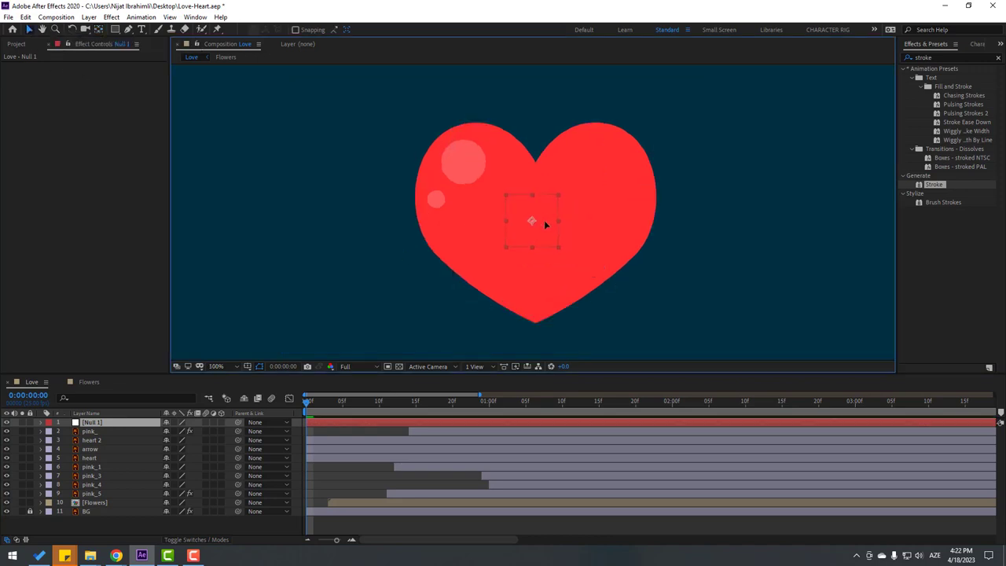
left_click(122, 432)
left_click(100, 502, "shift")
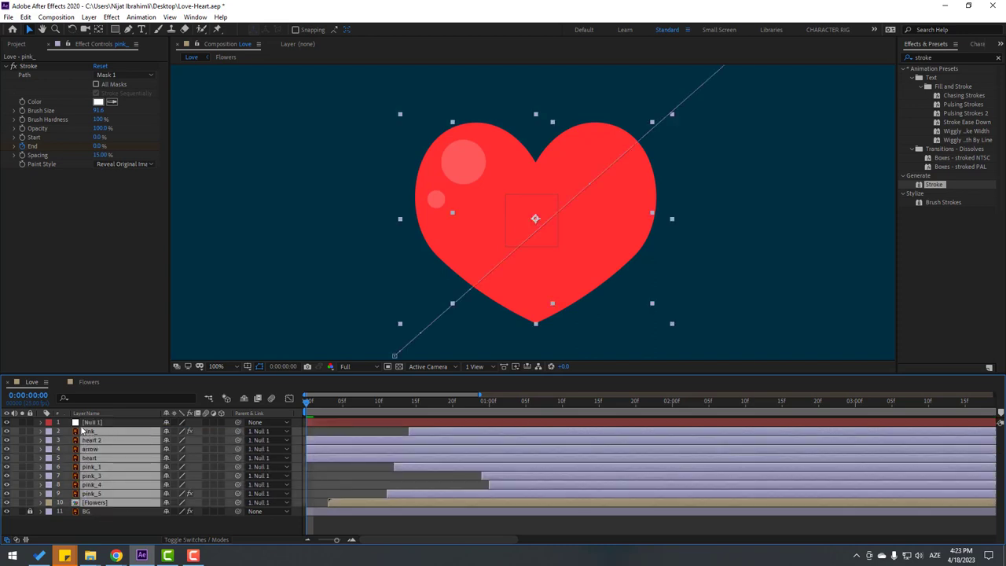
Parent layers 2–10 to Null 1 and set a null Position keyframe at frame 7
left_click_drag(238, 431, 92, 422)
left_click(414, 424)
left_click_drag(319, 401, 355, 410)
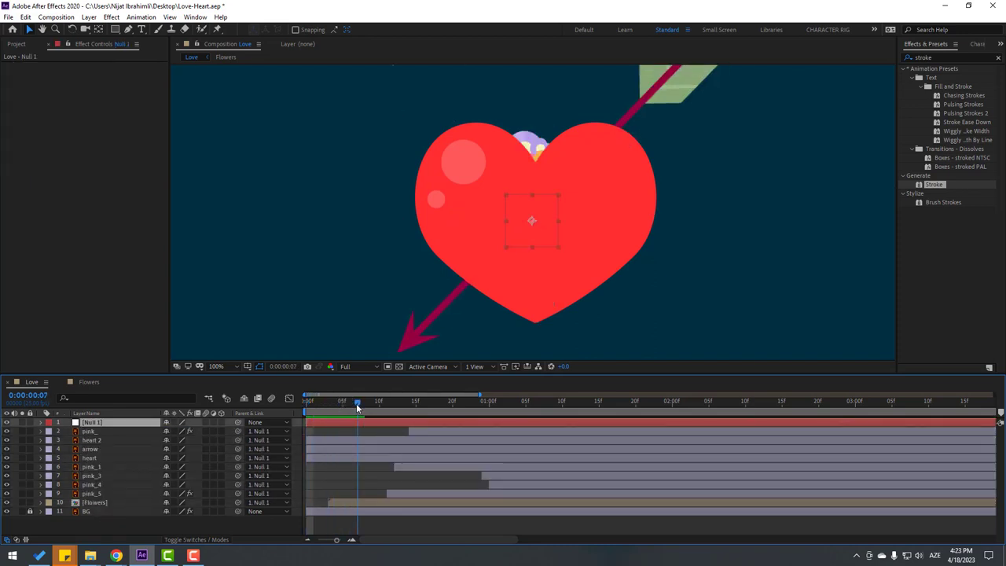
key("p")
left_click(67, 432)
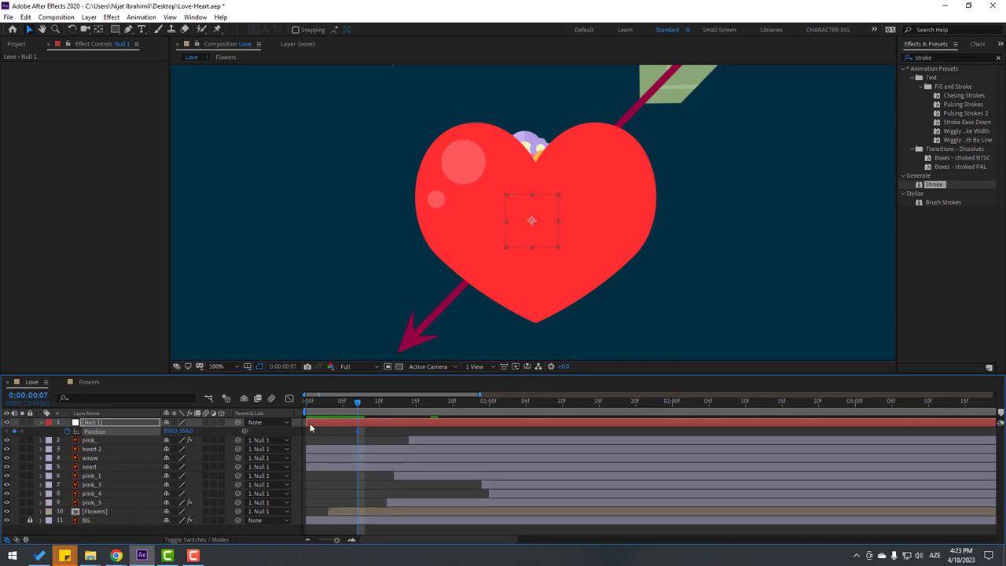
Add bounce Position keyframes for Null 1 at frames 13, 18 and 22
key("space")
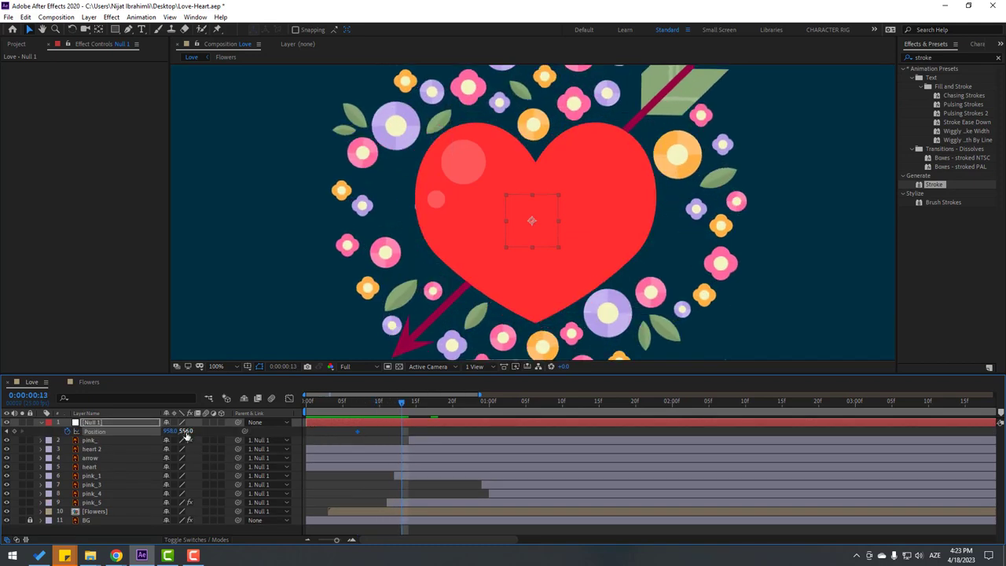
left_click_drag(186, 432, 201, 431)
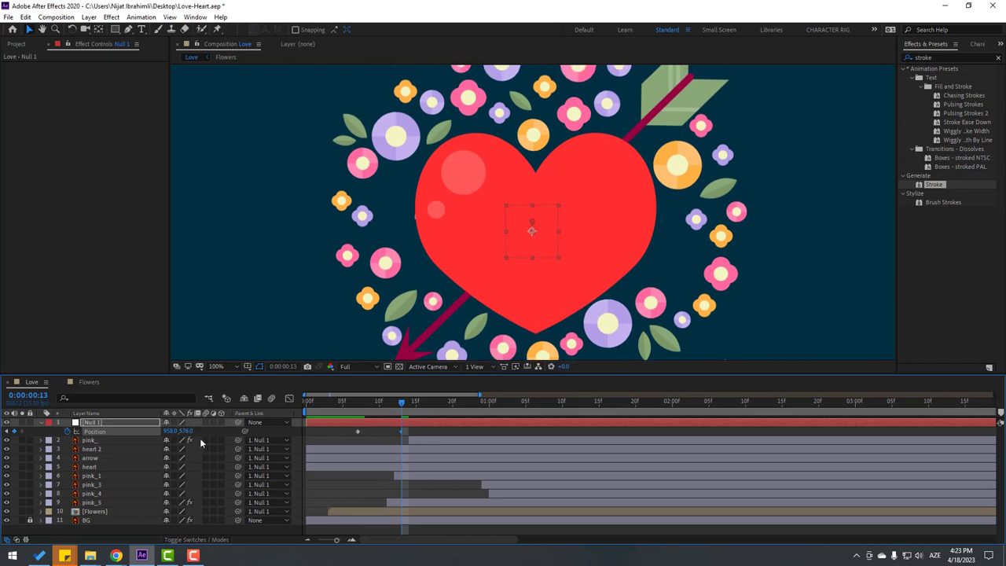
key("space")
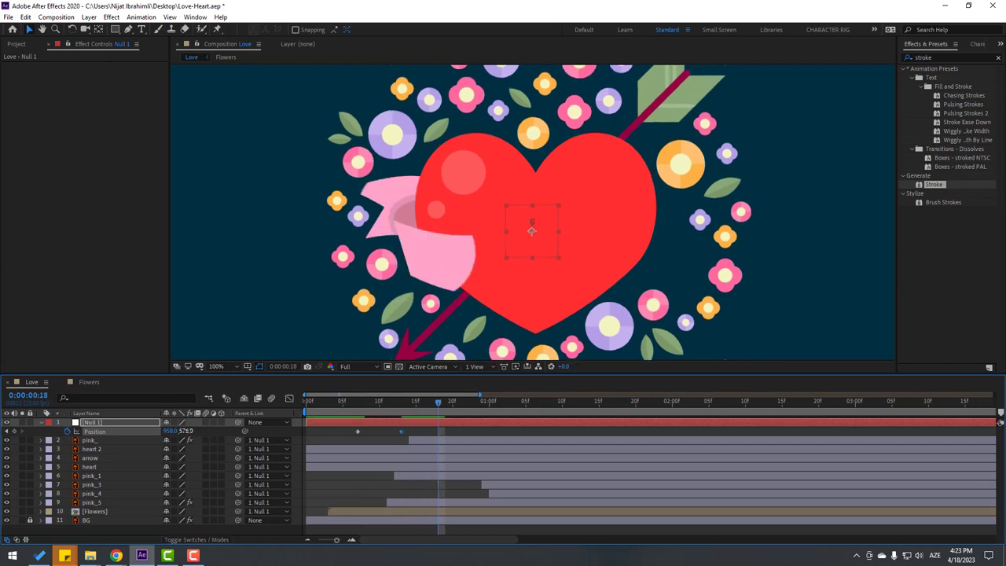
left_click_drag(186, 431, 180, 432)
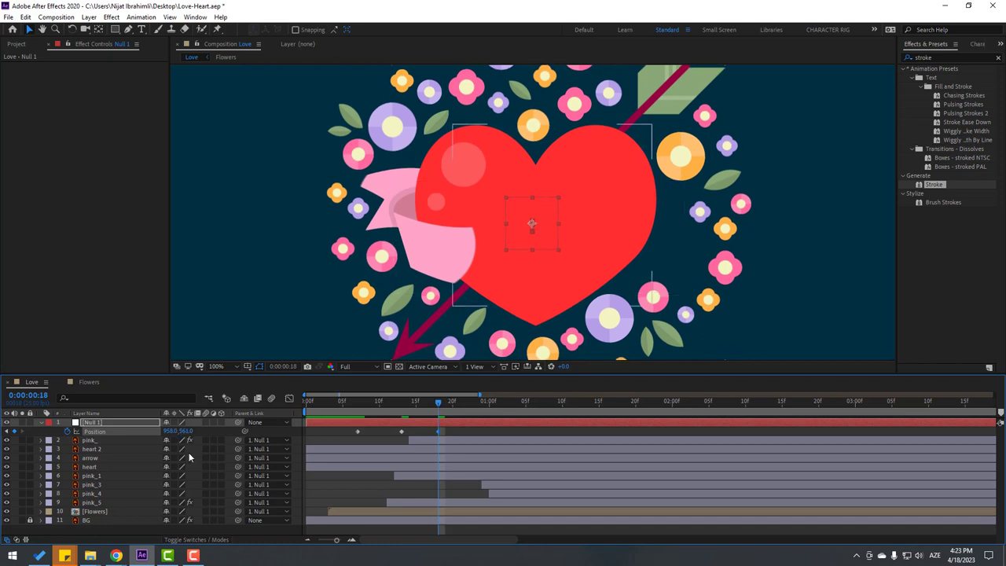
key("space")
left_click_drag(180, 432, 185, 431)
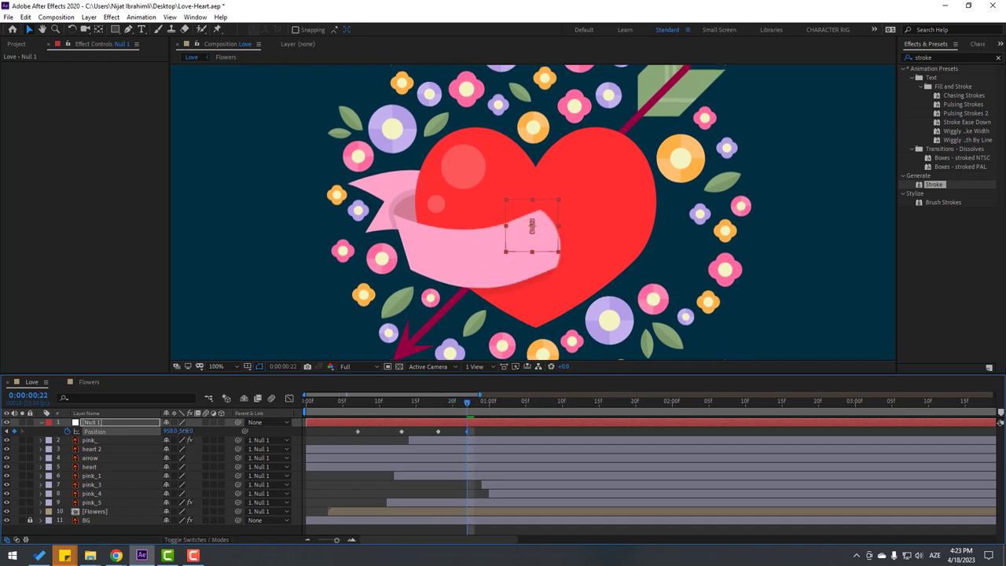
Easy-ease the null's Position keyframes, nudge them slightly earlier, and preview the bounce
left_click_drag(473, 429, 372, 438)
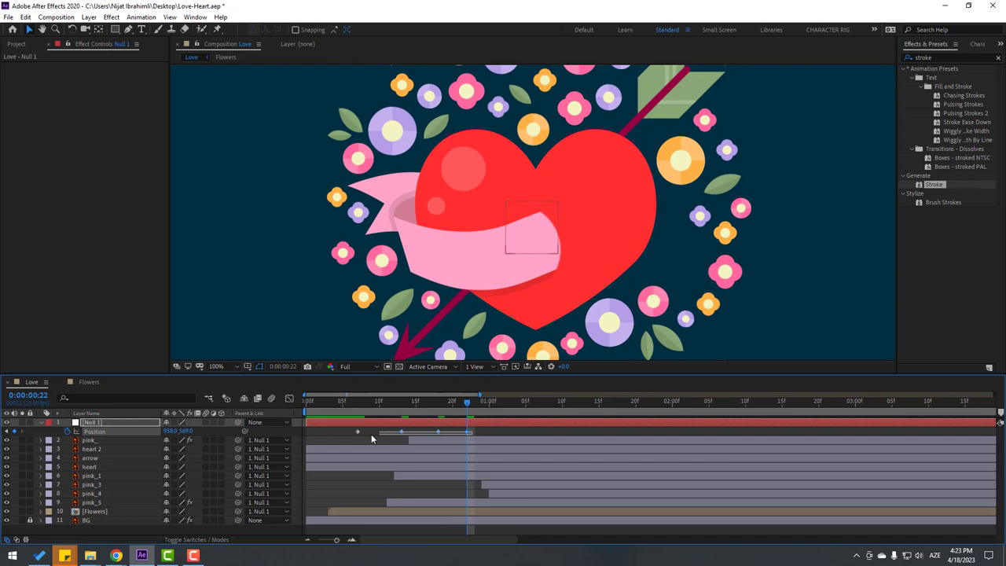
right_click(358, 429)
left_click(555, 458)
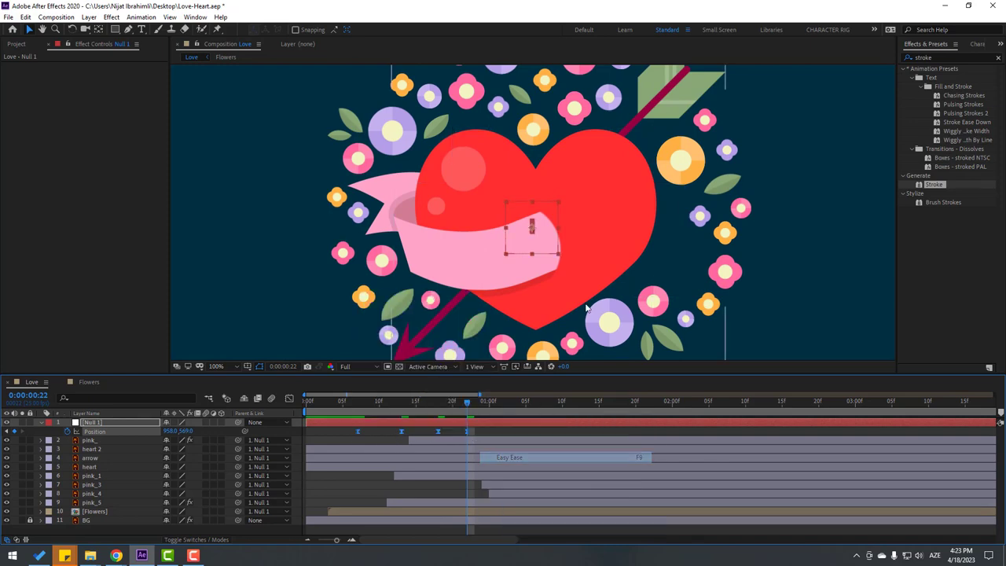
key("comma")
key("space")
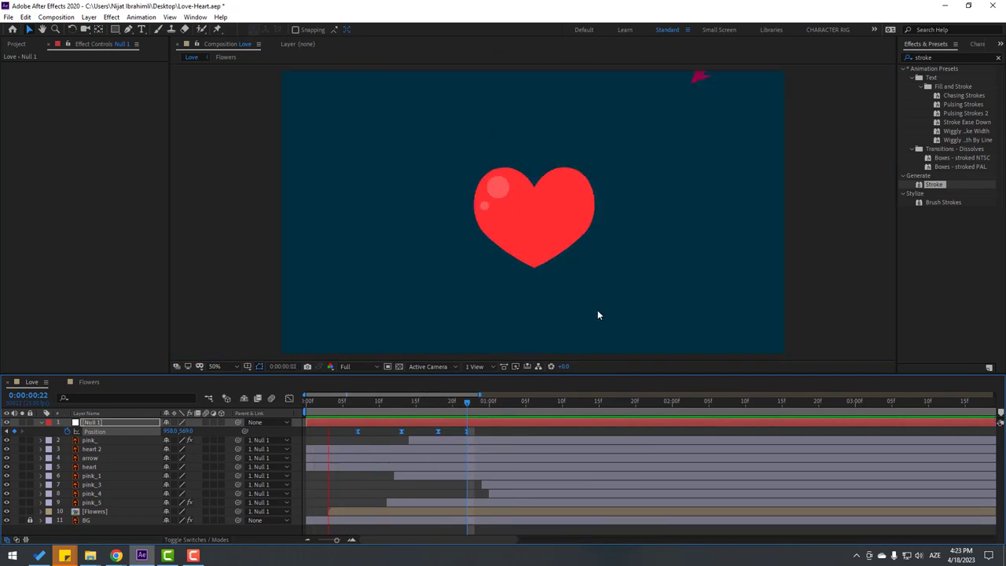
key("space")
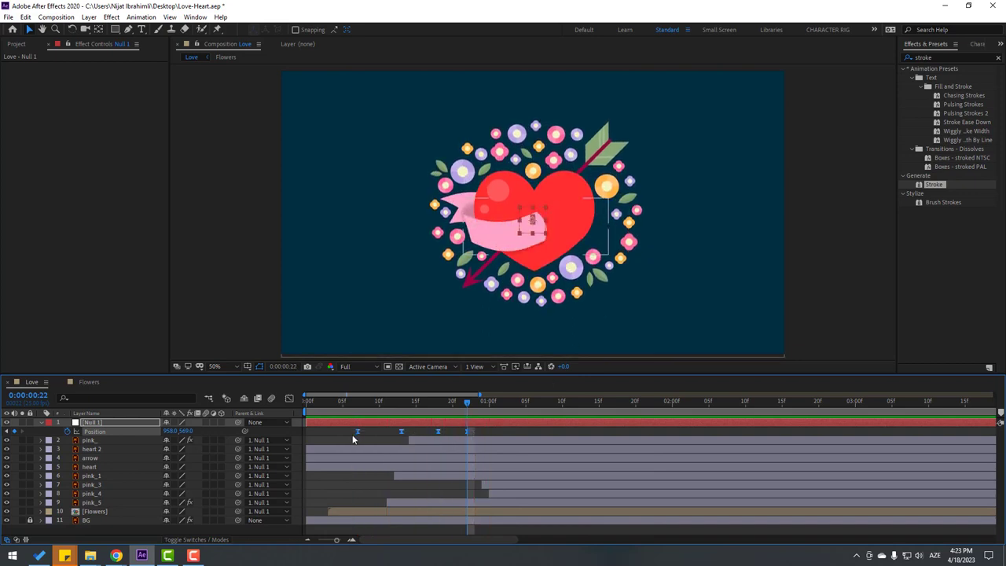
left_click_drag(357, 431, 349, 430)
key("space")
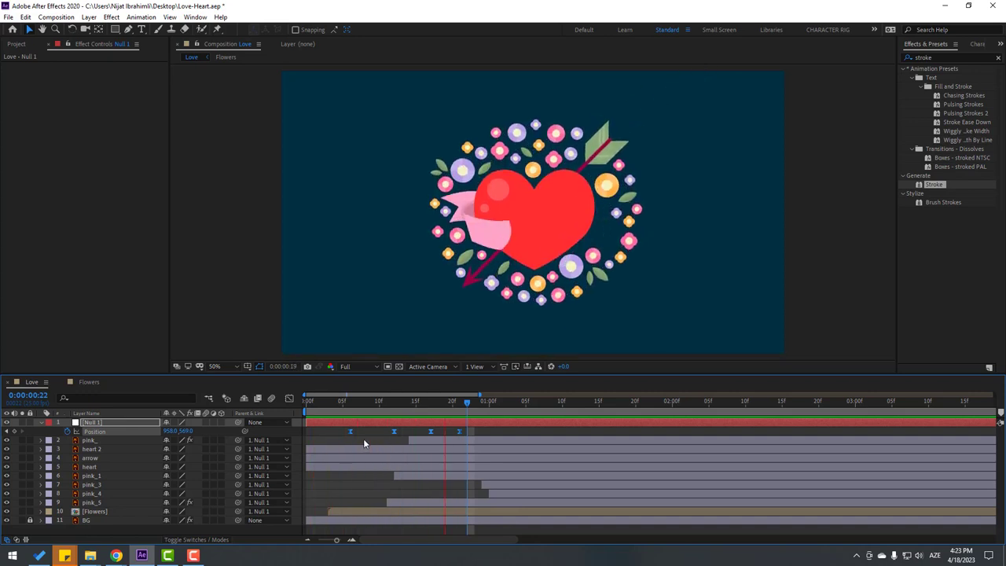
key("space")
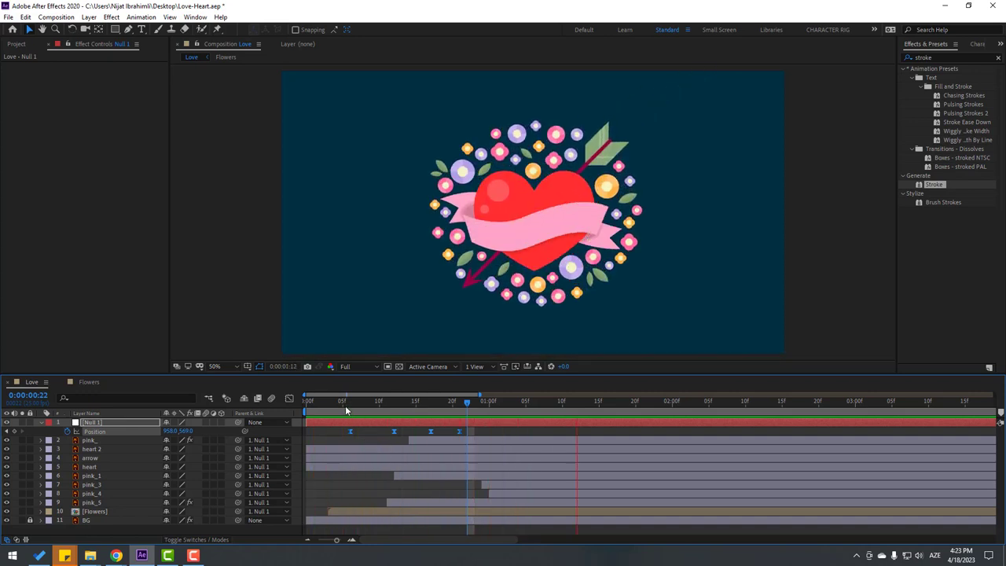
Keyframe Null 1's Rotation: 2° at frame 12, -1° at 17, 0° at 21
key("shift+r")
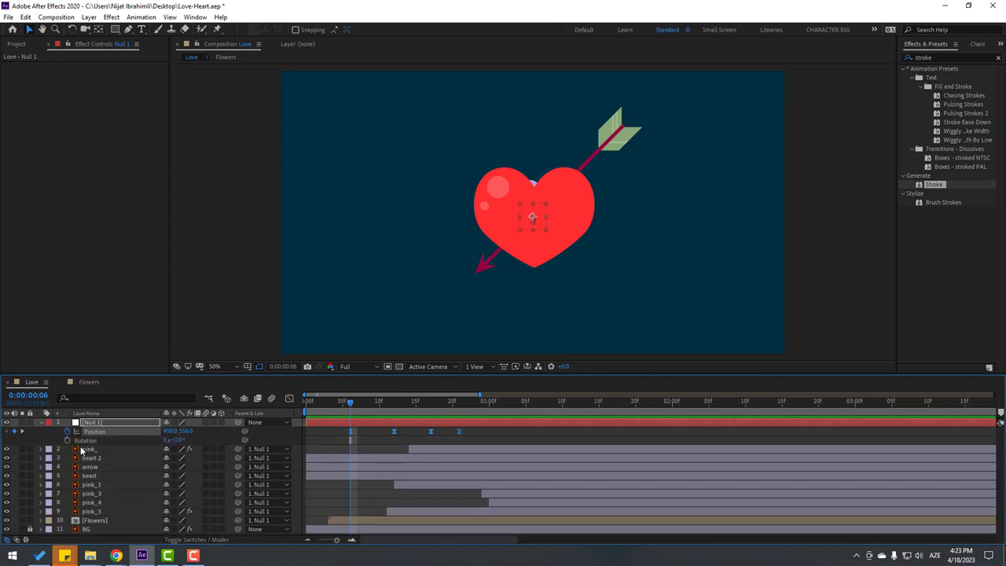
left_click(67, 440)
left_click_drag(350, 401, 394, 402)
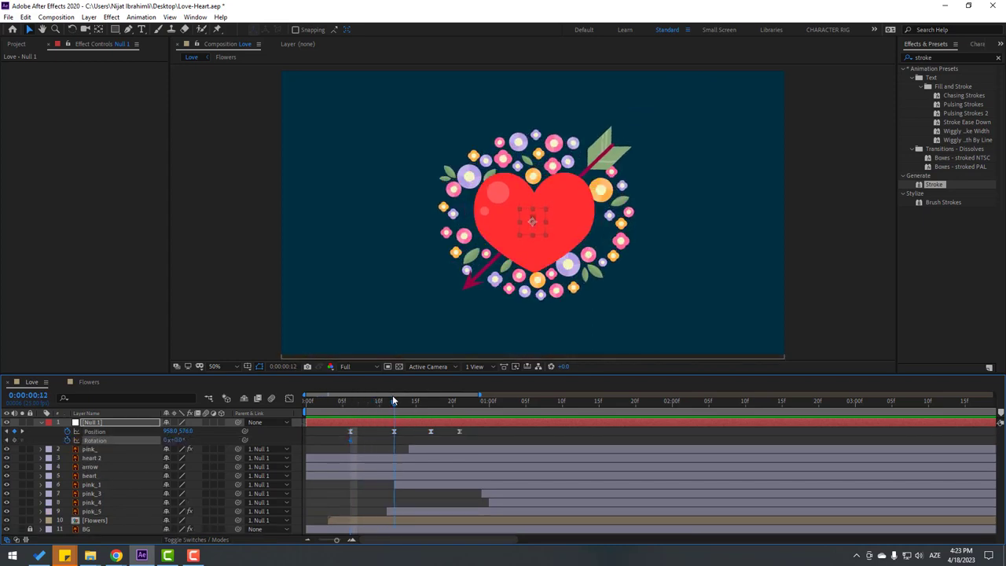
type("2")
key("Return")
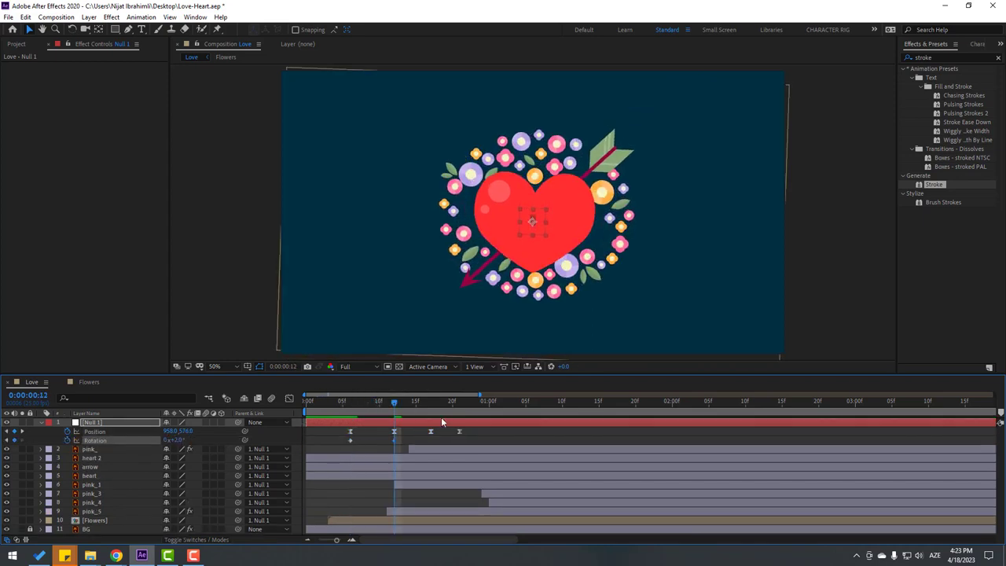
left_click_drag(399, 404, 431, 402)
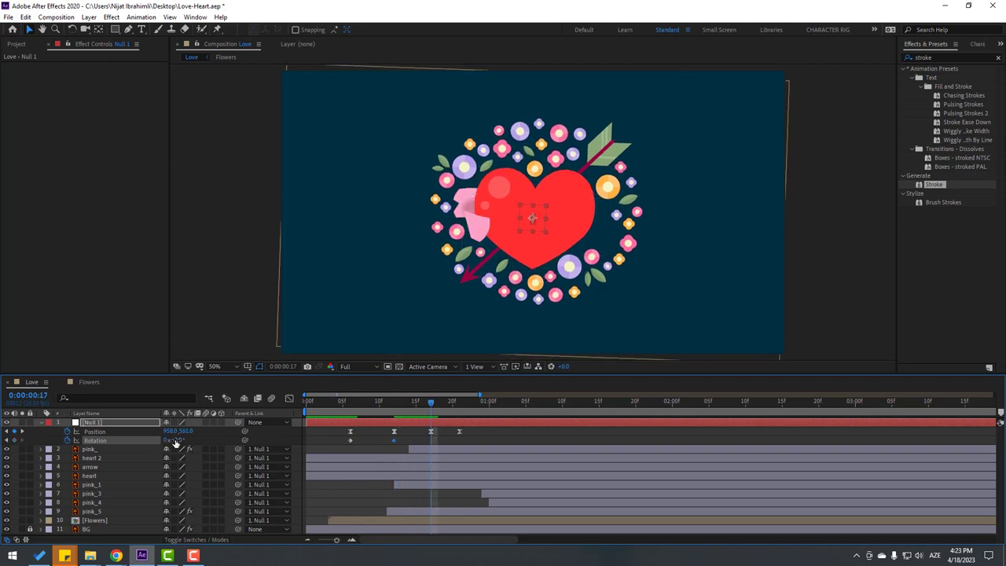
type("-1")
key("Return")
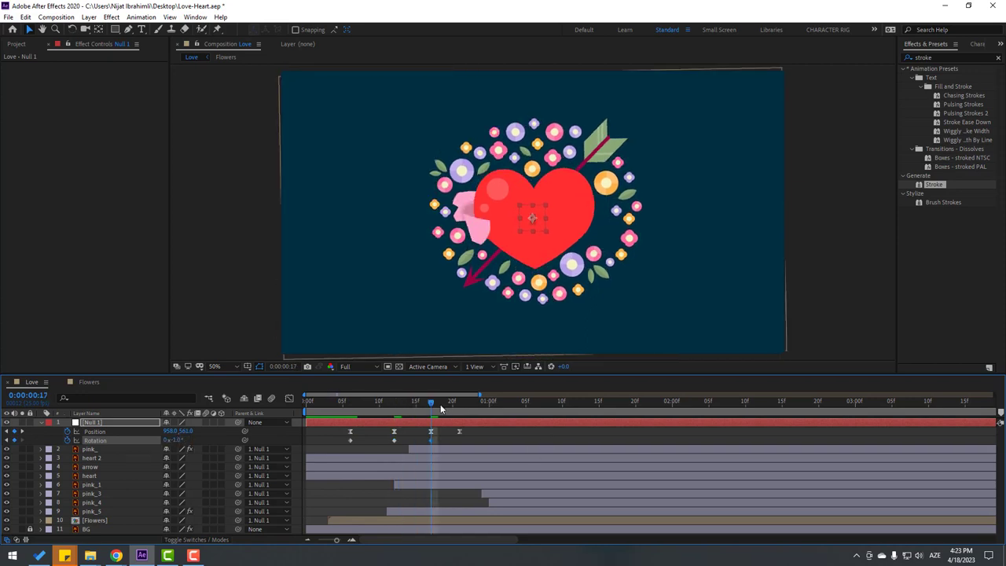
left_click(460, 402)
key("Delete")
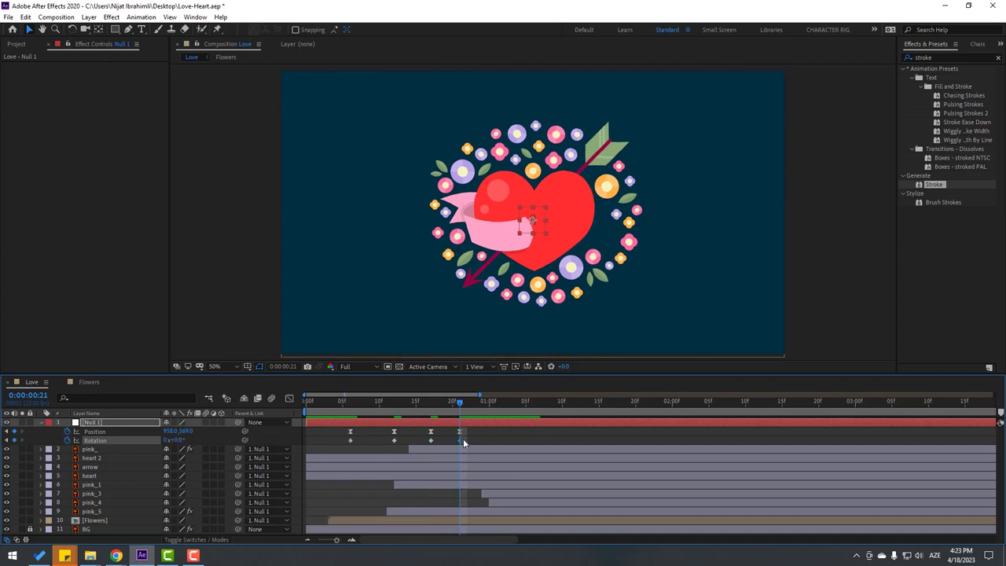
Apply Easy Ease to the null's four Rotation keyframes
right_click(351, 440)
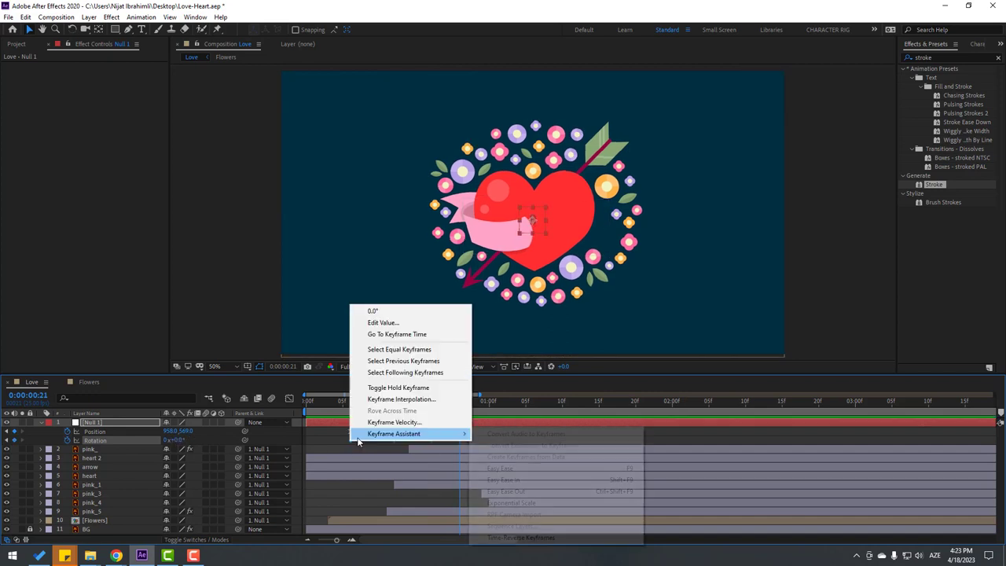
left_click(501, 467)
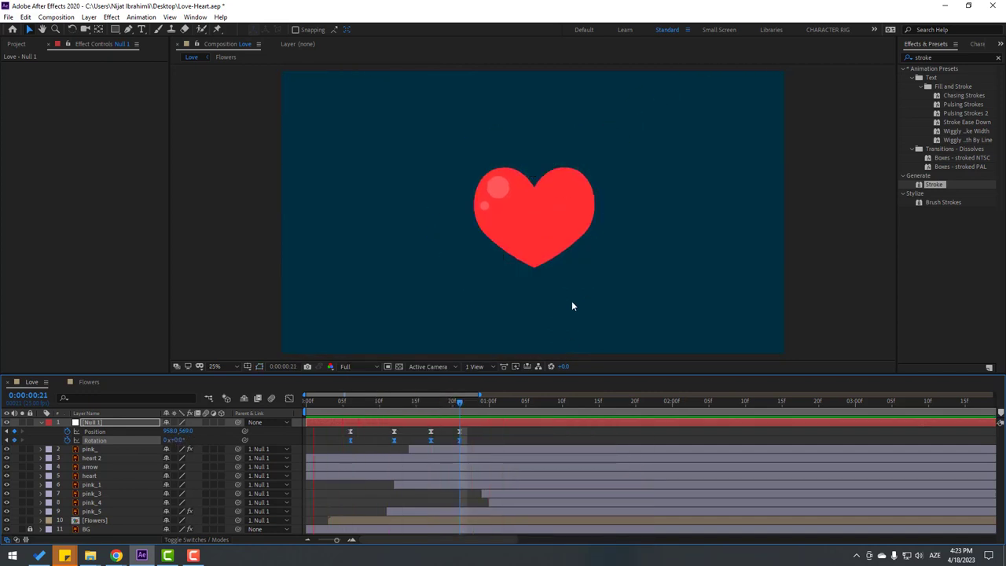
scroll(571, 300, "down", 2)
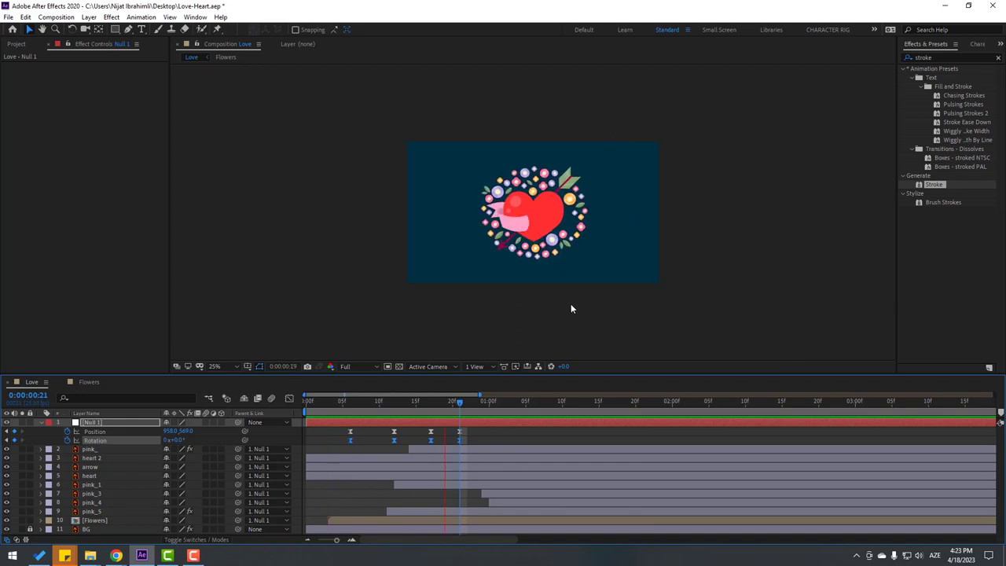
scroll(550, 341, "up", 2)
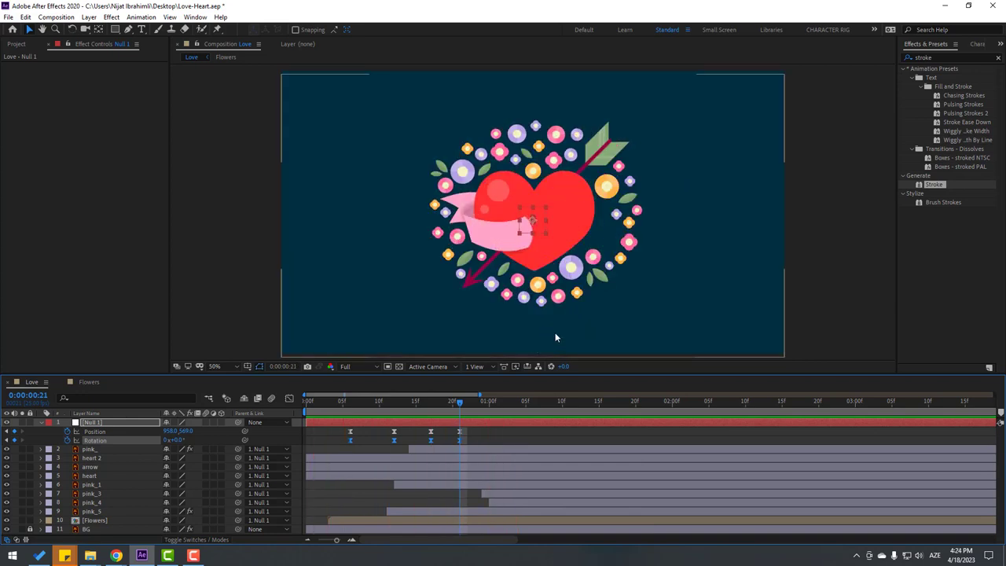
In the Flowers precomp with the timeline maximised, offset one flower's Position keyframes
double_click(91, 521)
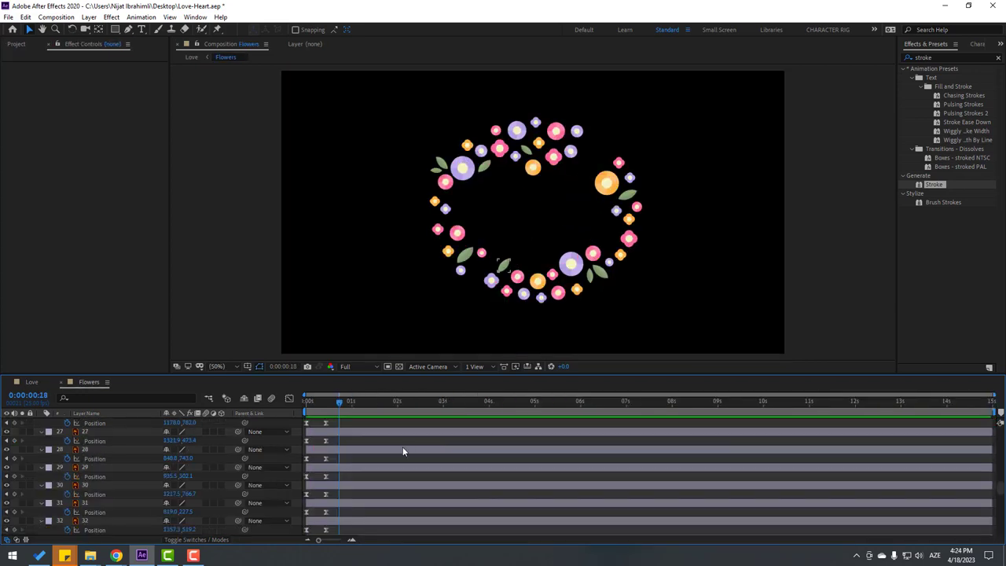
key("Home")
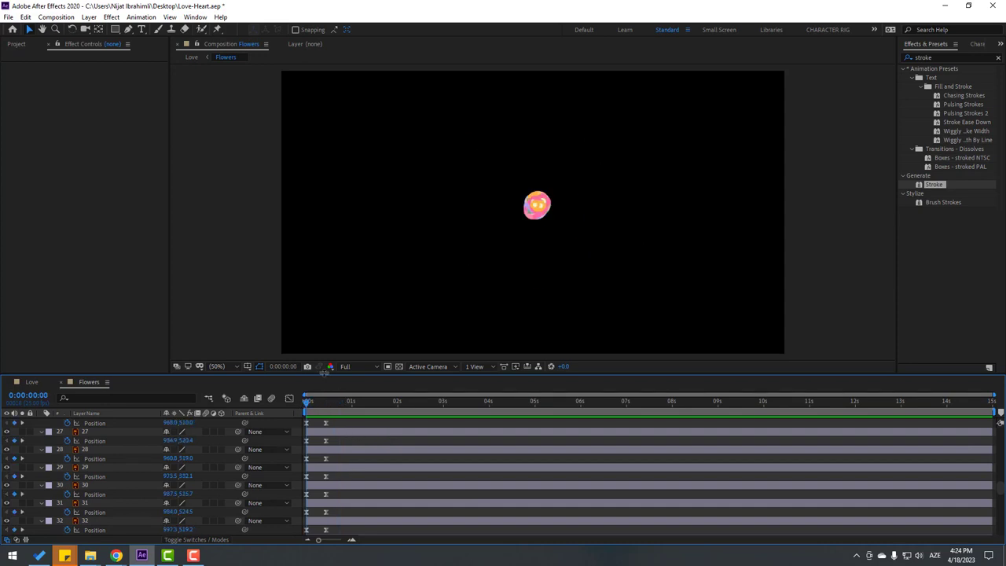
left_click_drag(323, 374, 326, 347)
key("grave")
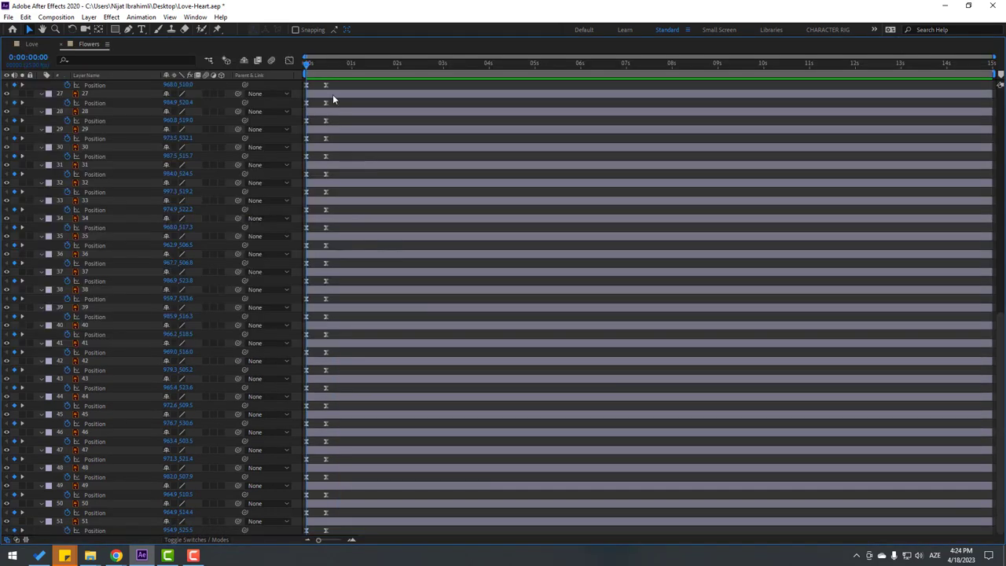
mouse_move(328, 90)
left_mouse_down()
mouse_move(306, 88)
mouse_move(306, 175)
left_mouse_up()
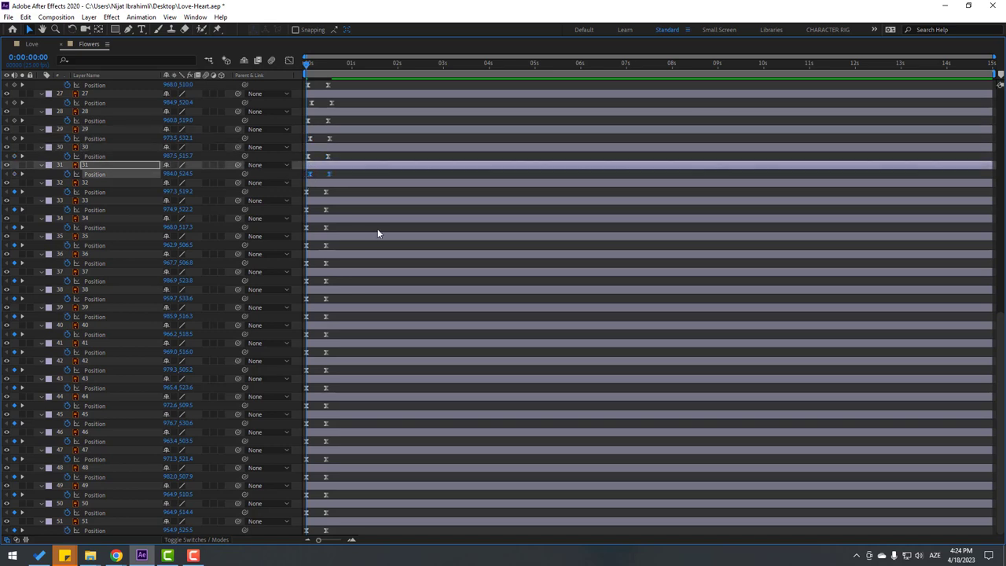
key("grave")
Preview the staggered burst in the Love composition, then return to Flowers
key("space")
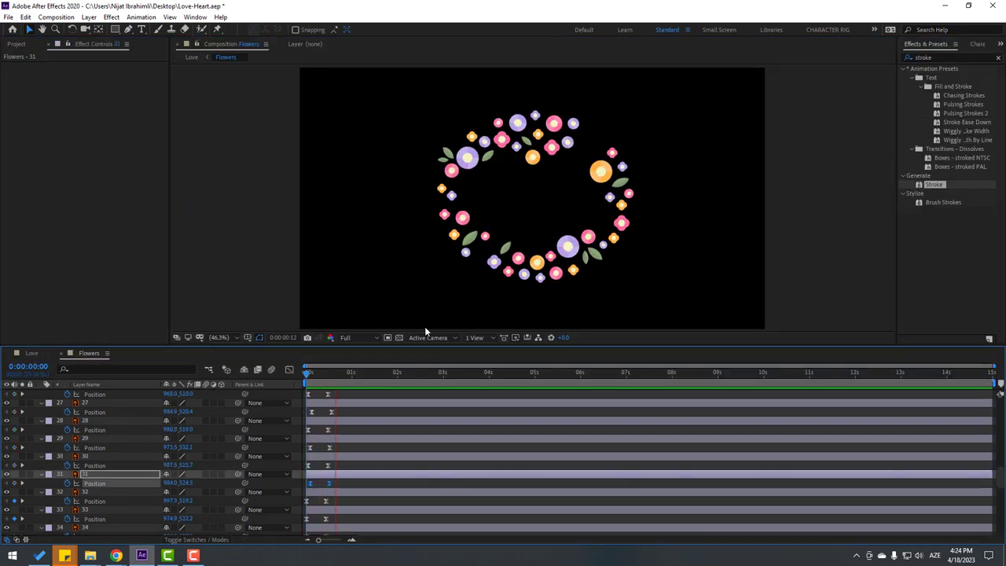
left_click(32, 352)
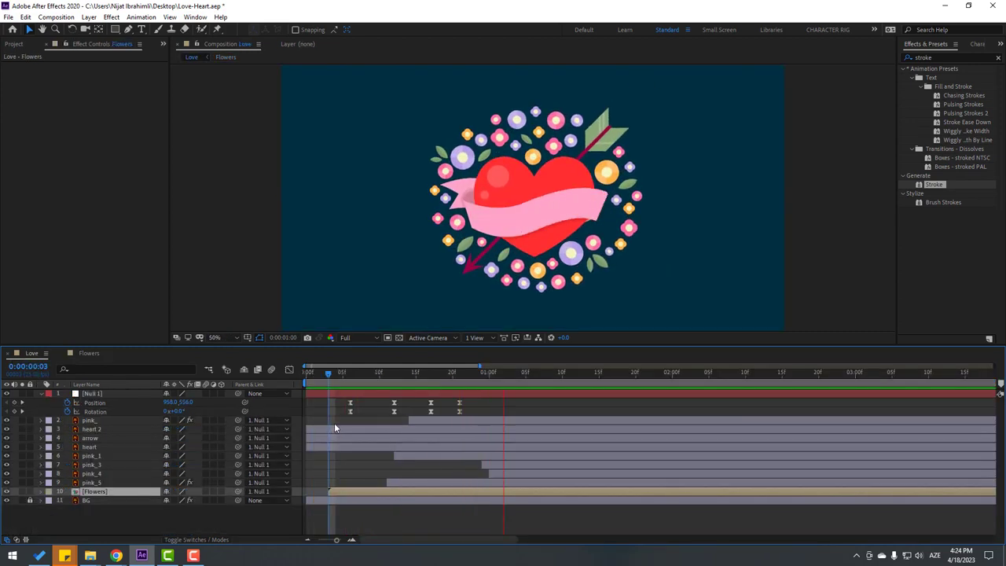
key("space")
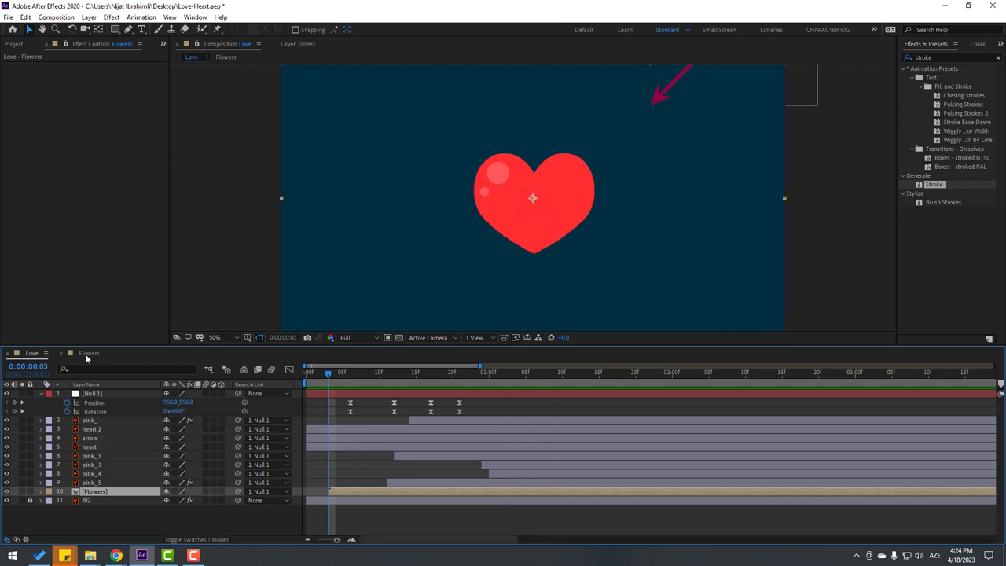
left_click(86, 354)
scroll(346, 483, "down", 2)
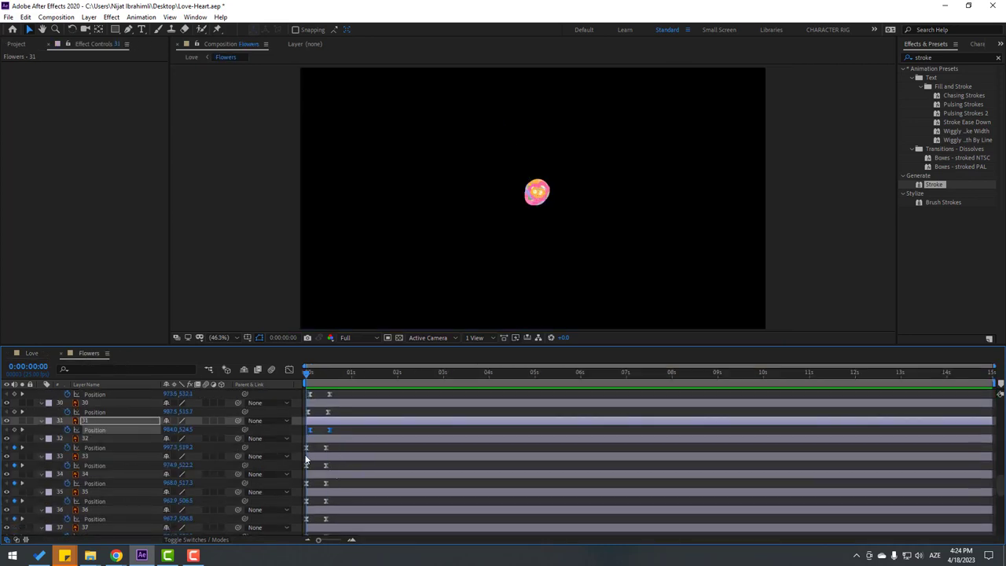
Shift the Position keyframes of flower layers 32, 33, 34 and 38 later
left_click(307, 447)
left_click(308, 466)
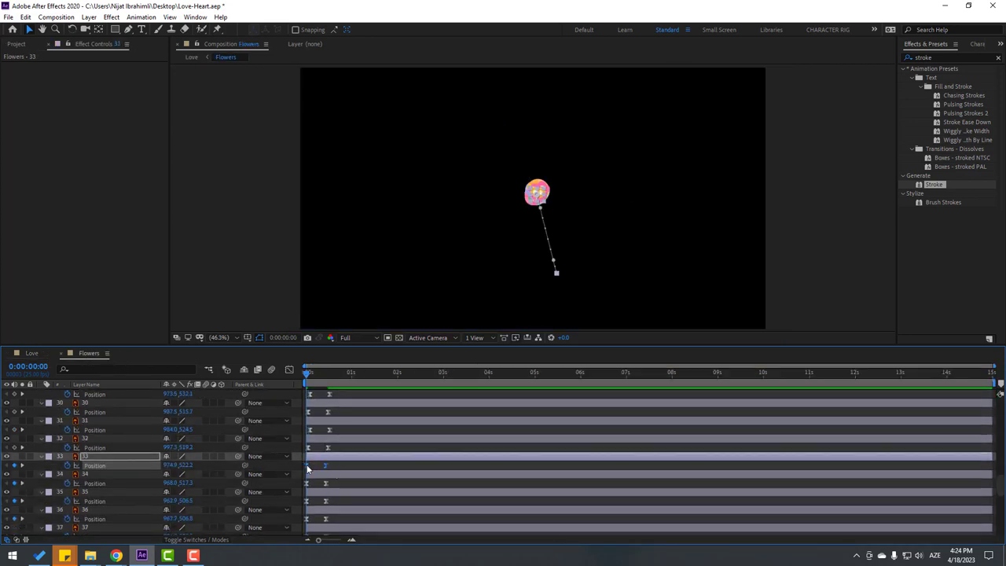
left_click(306, 483)
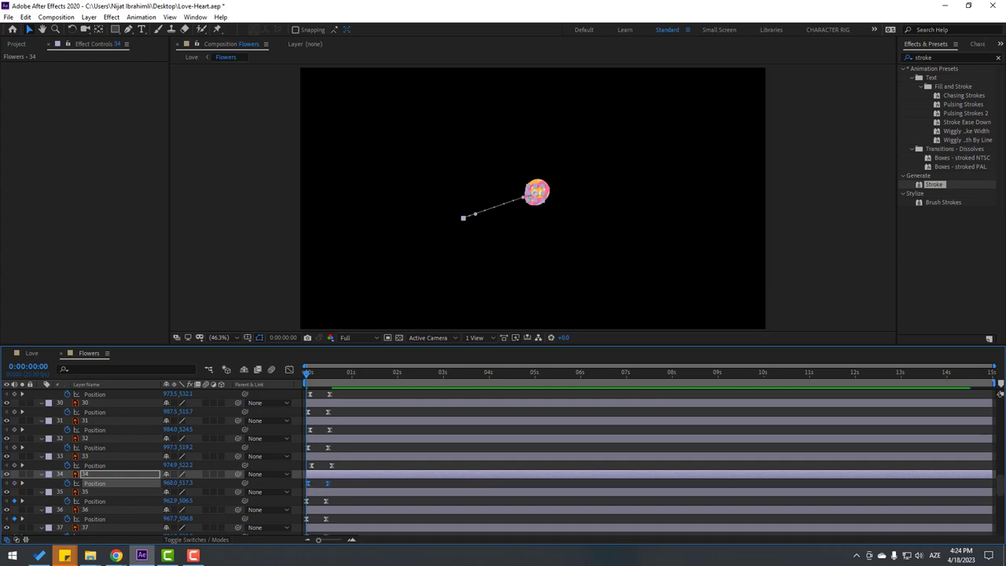
scroll(445, 424, "down", 4)
left_click(308, 459)
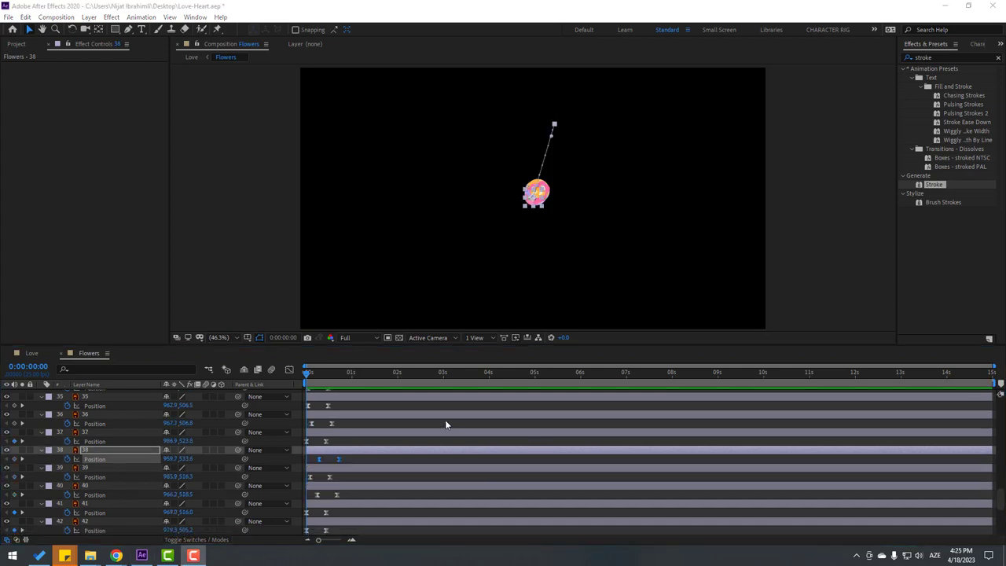
Play the full heart-and-flowers preview in Love, then go back to Flowers
left_click(33, 355)
key("space")
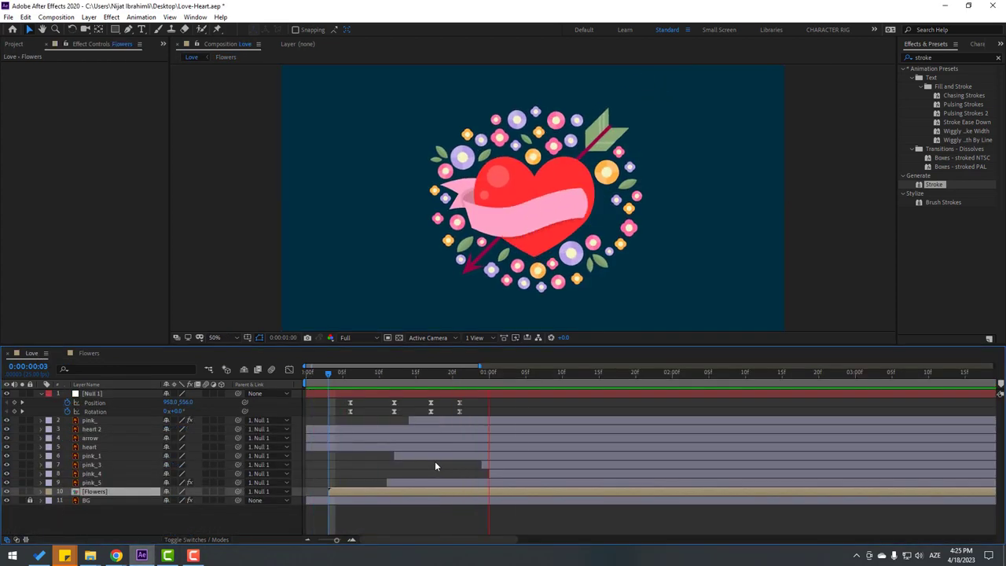
key("space")
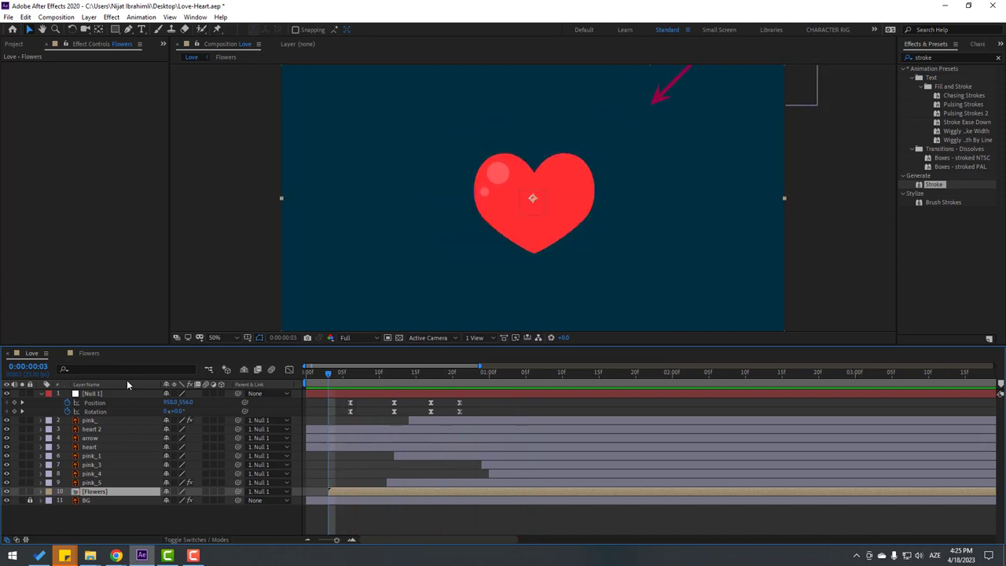
left_click(88, 355)
scroll(370, 433, "up", 2)
scroll(370, 433, "up", 2)
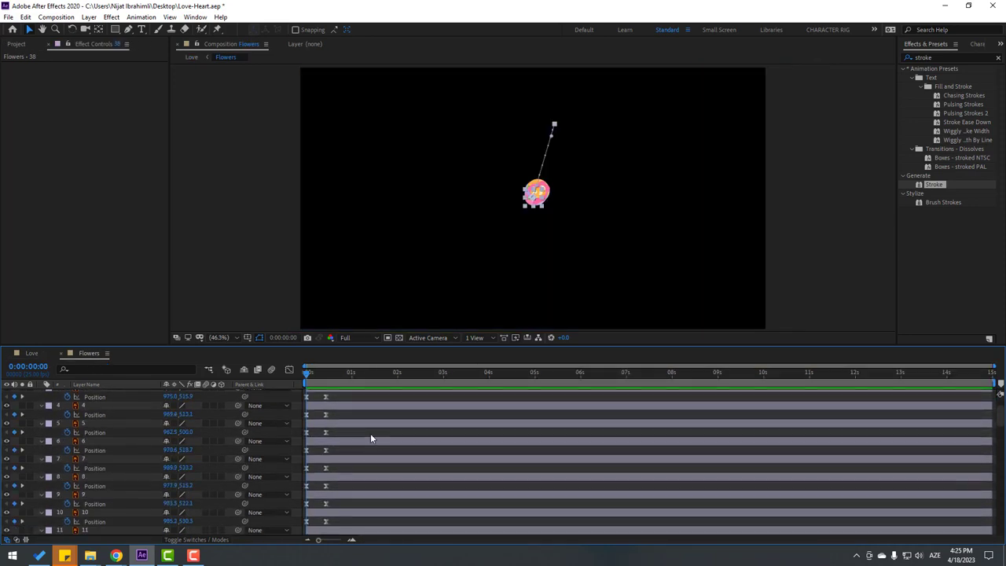
scroll(370, 433, "up", 2)
Reveal Rotation on all flowers and give layer 1's Rotation a wiggle(2,9) expression, then preview
left_click(91, 394)
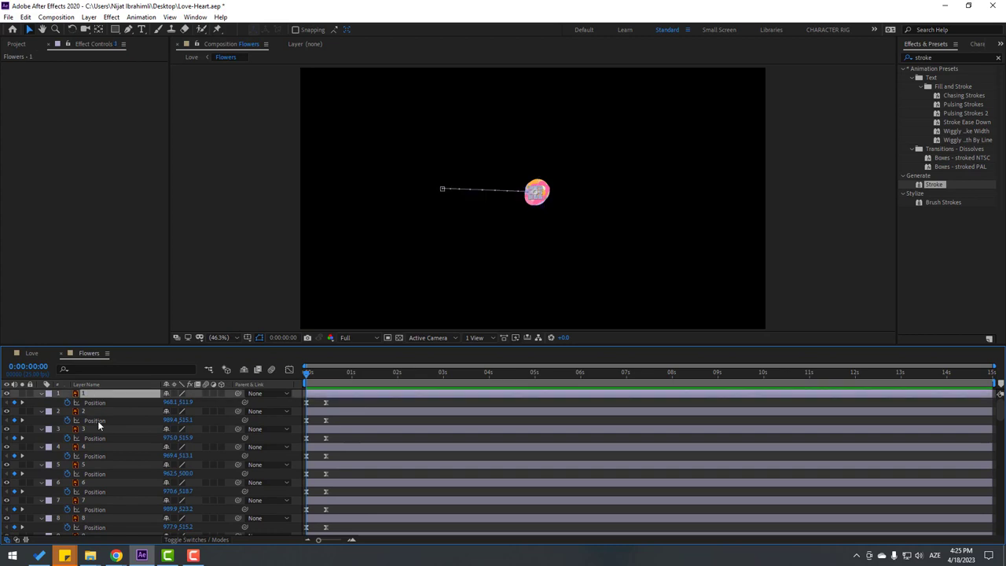
key("ctrl+a")
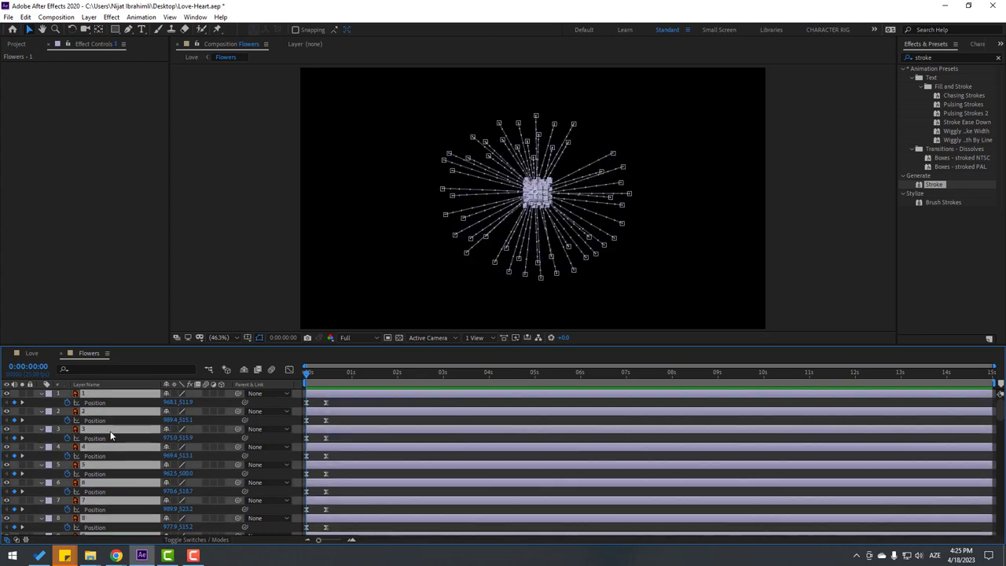
key("r")
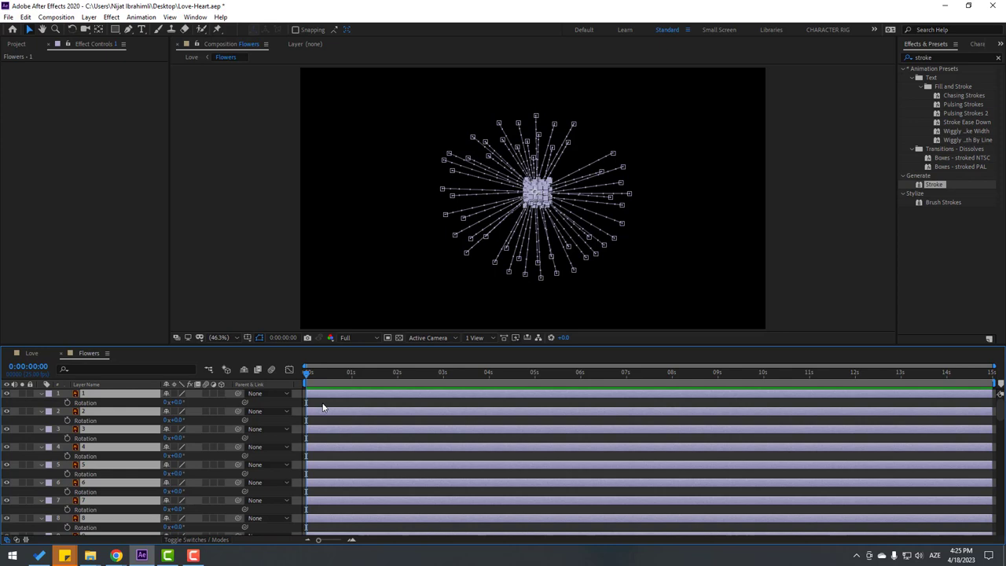
left_click(321, 407)
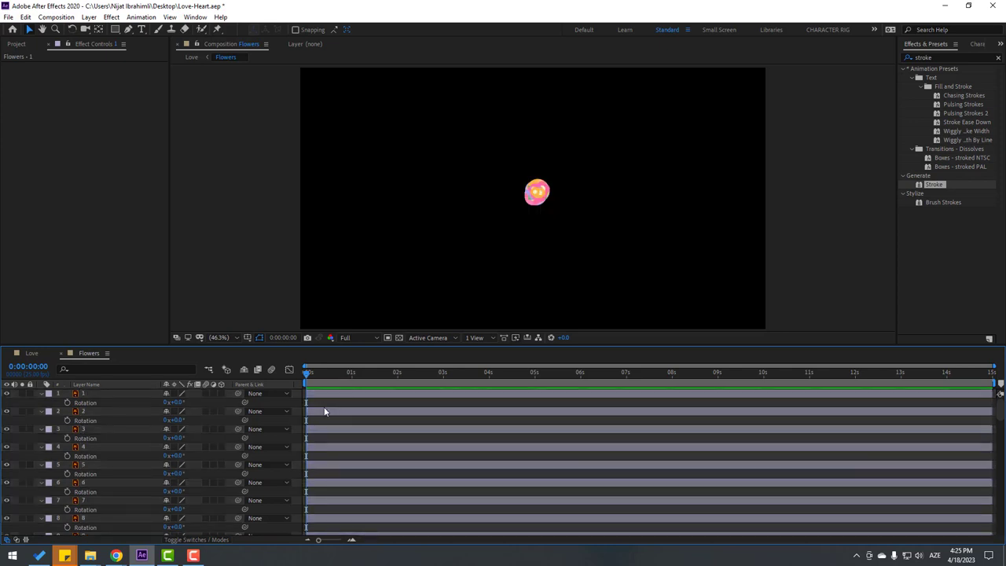
left_click(68, 402, "alt")
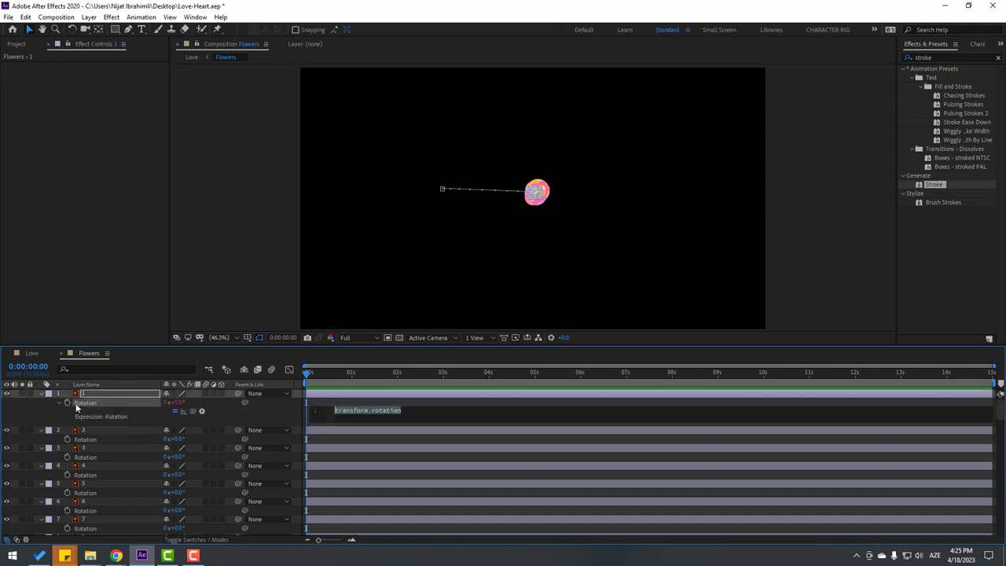
type("w")
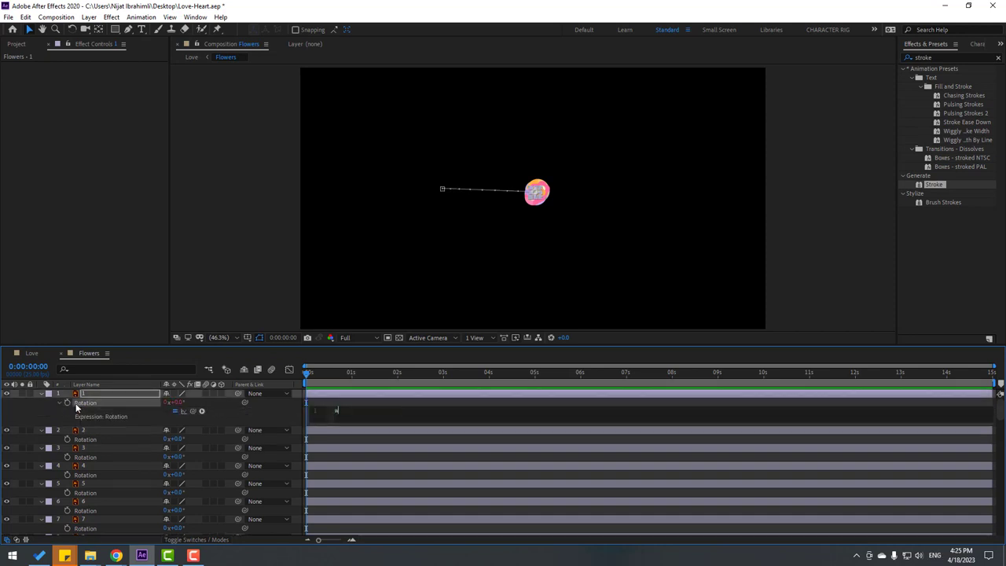
type("iggle")
key("Return")
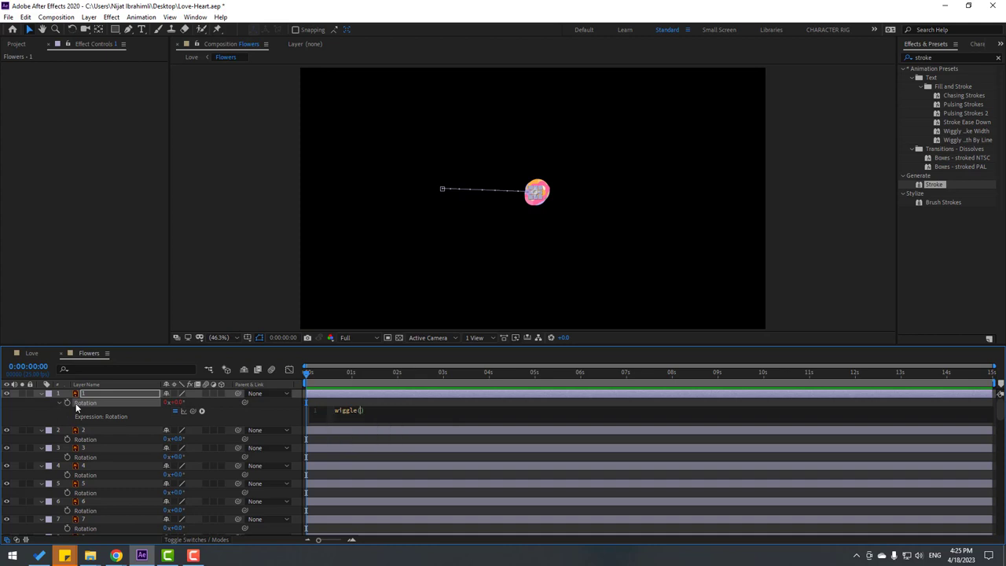
type(",")
left_click(414, 406)
key("space")
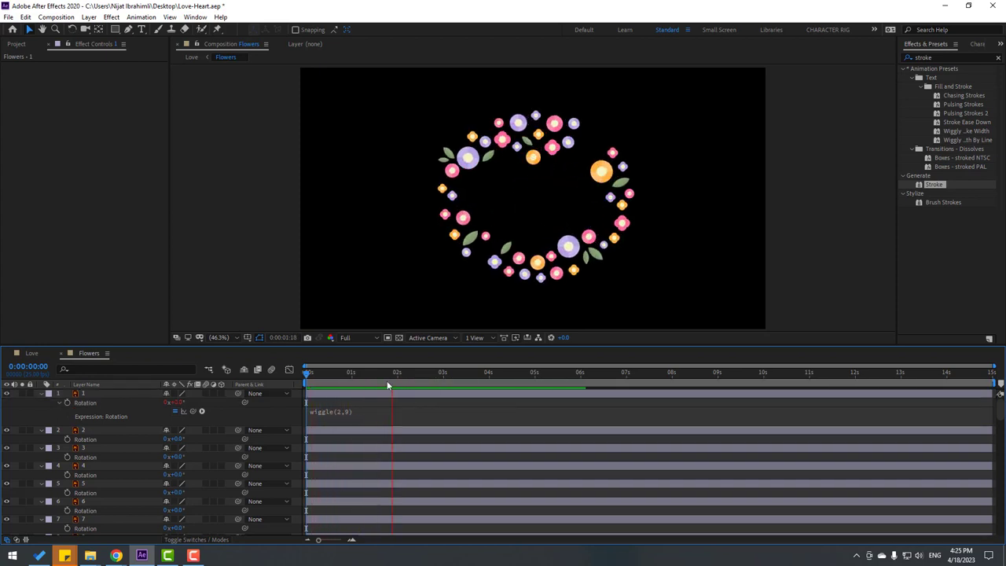
left_click(101, 397)
Preview the current wiggling flower animation
scroll(333, 314, "up", 2)
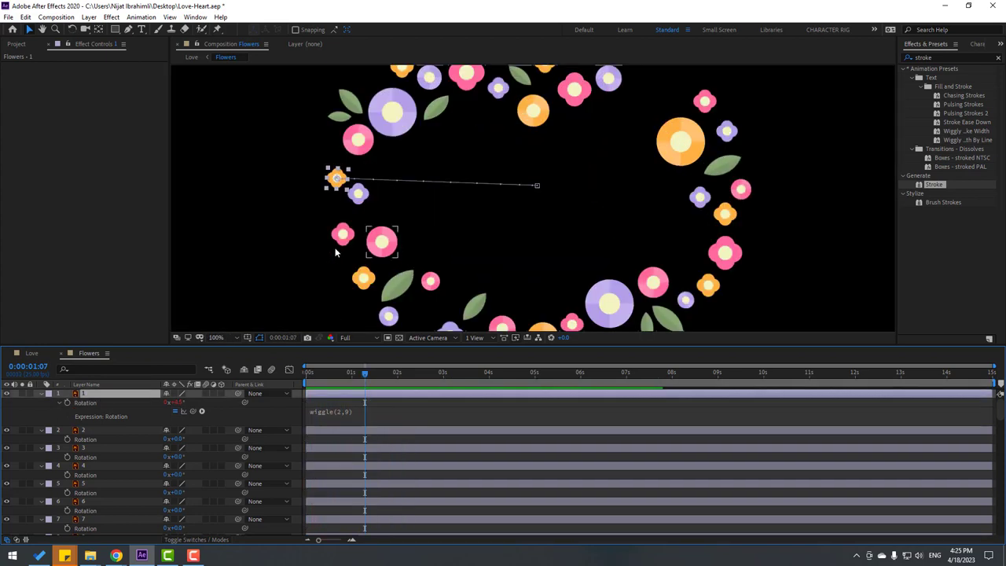
scroll(338, 251, "up", 2)
scroll(519, 260, "up", 2)
key("space")
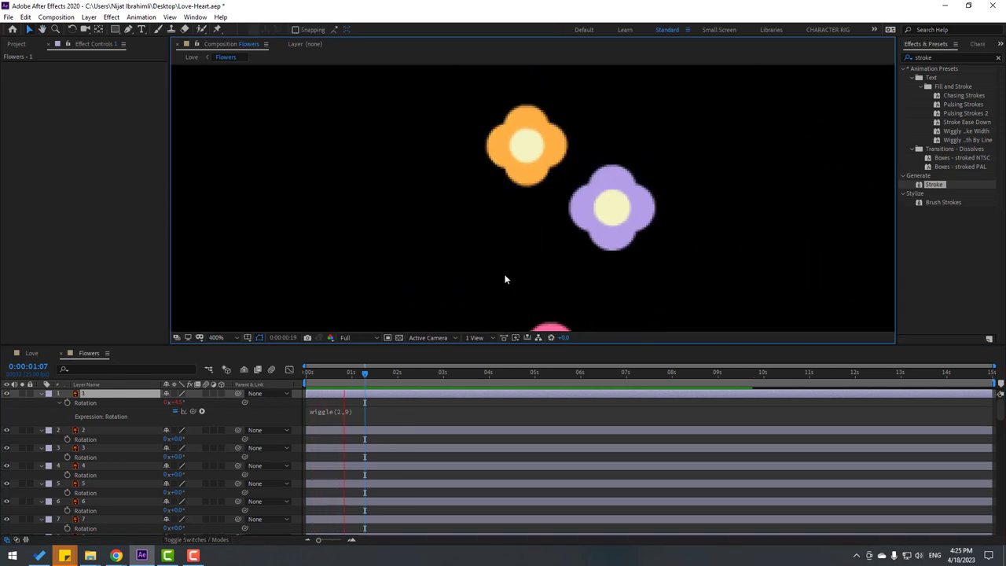
Change flower layer 1's Rotation expression to wiggle(3,15) and preview the faster, wider jitter
scroll(519, 217, "down", 2)
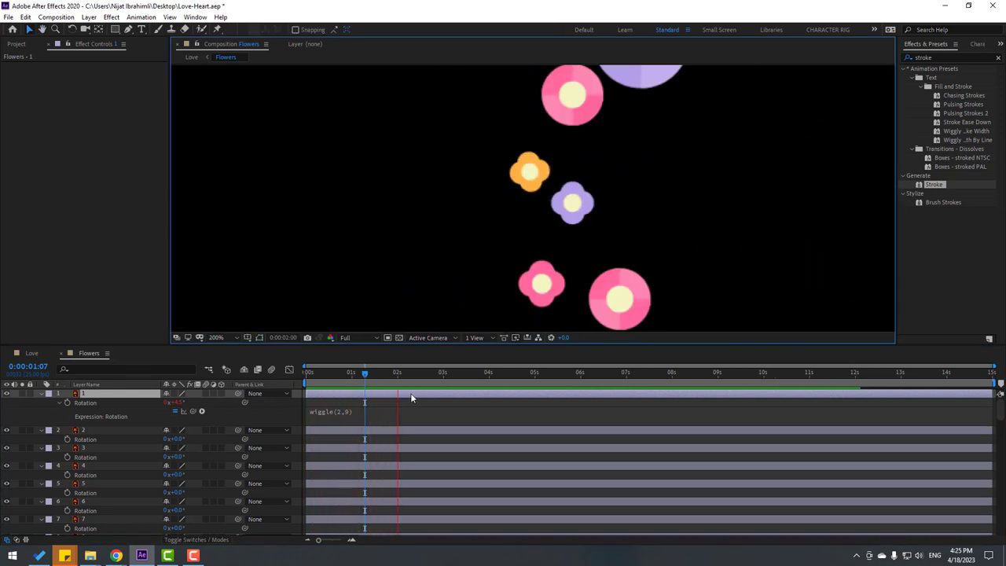
left_click(345, 414)
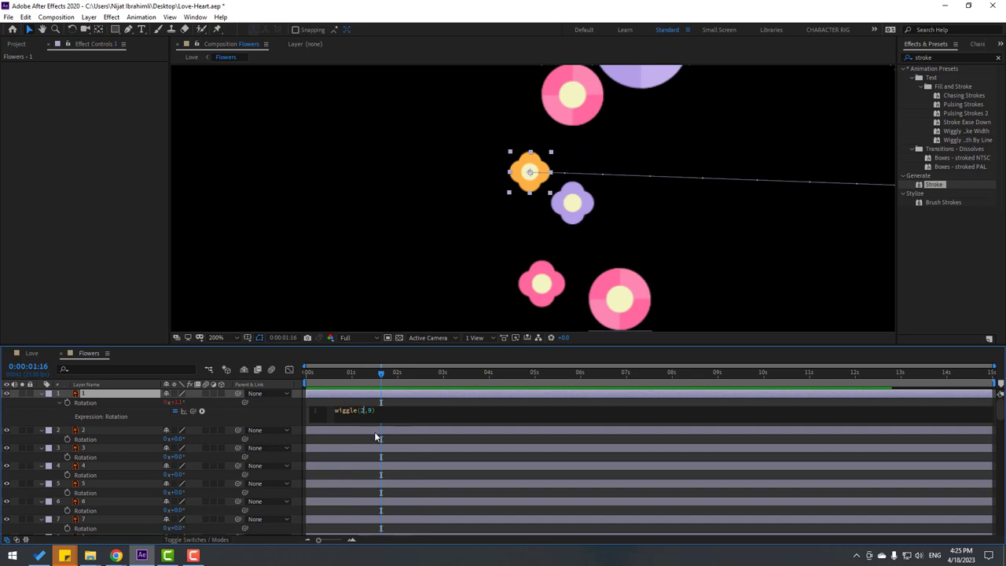
type("3")
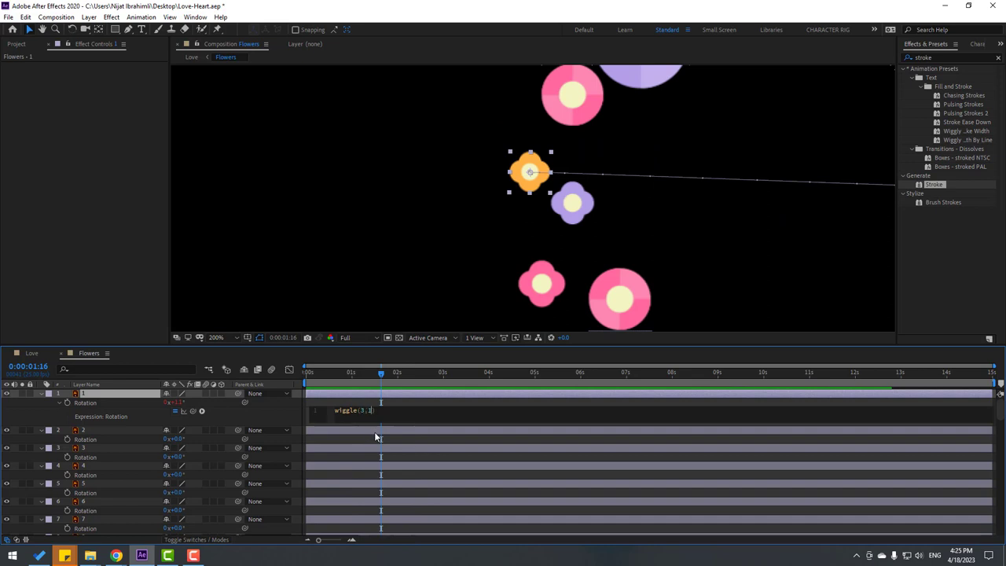
left_click(374, 407)
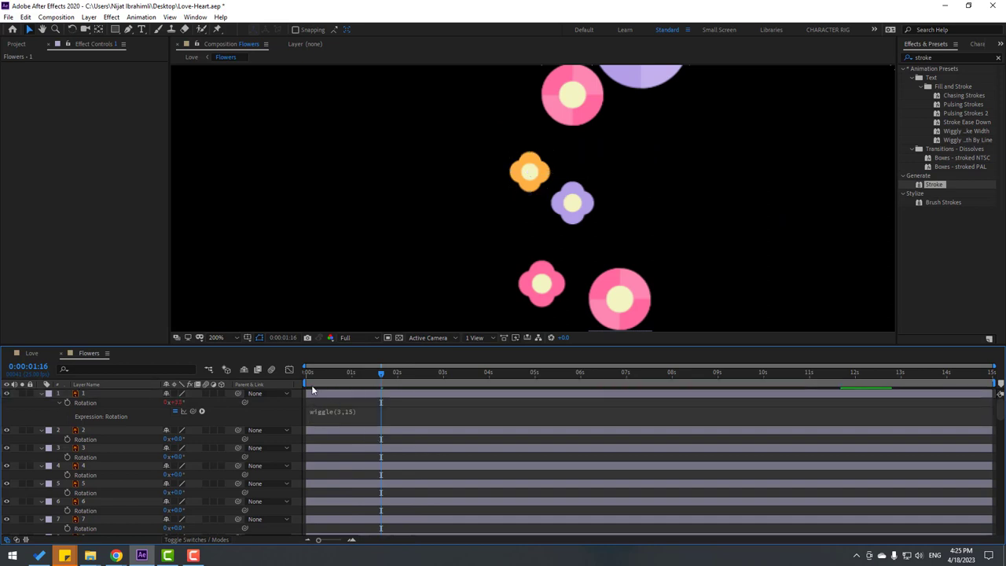
key("space")
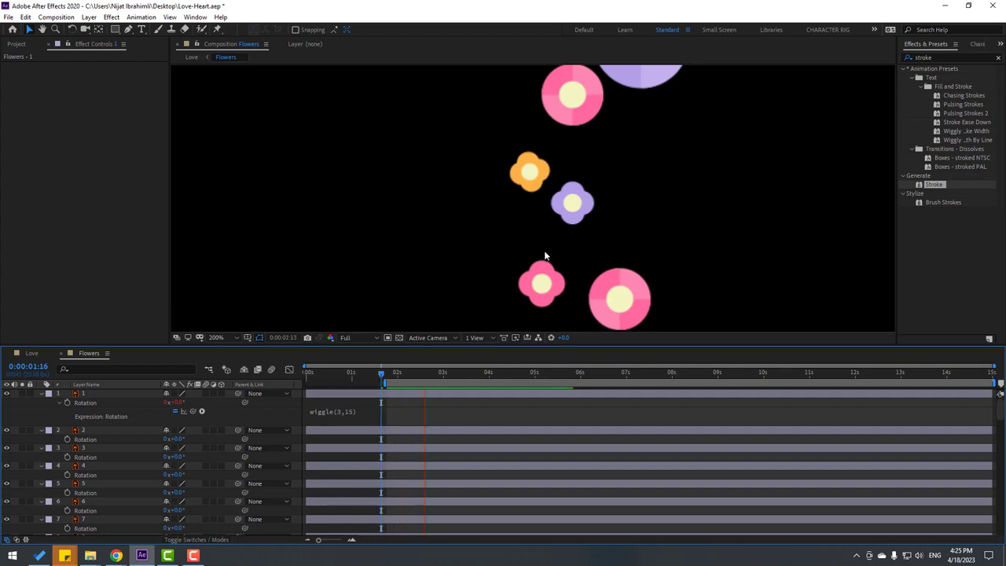
scroll(544, 250, "down", 2)
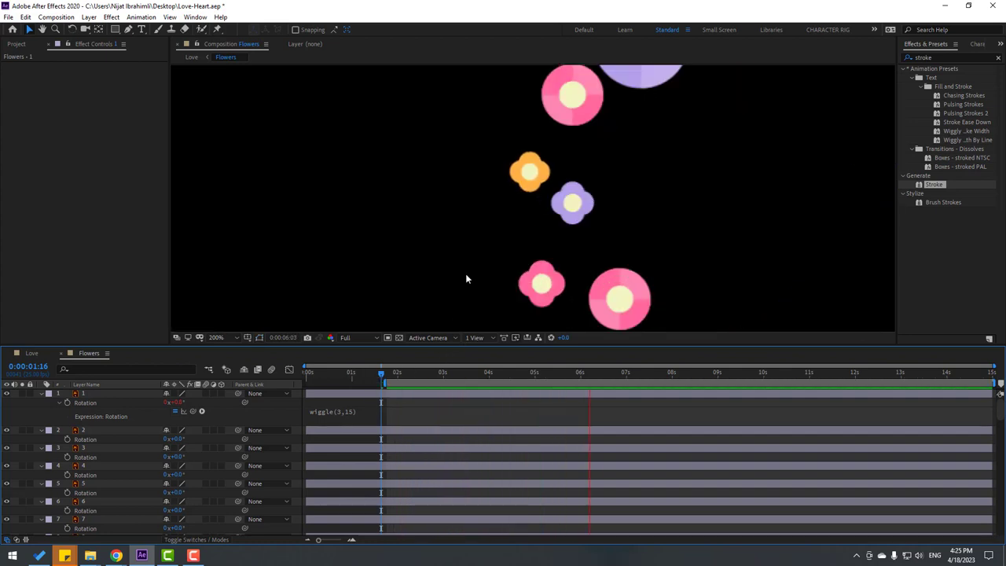
left_click(405, 376)
left_click(319, 414)
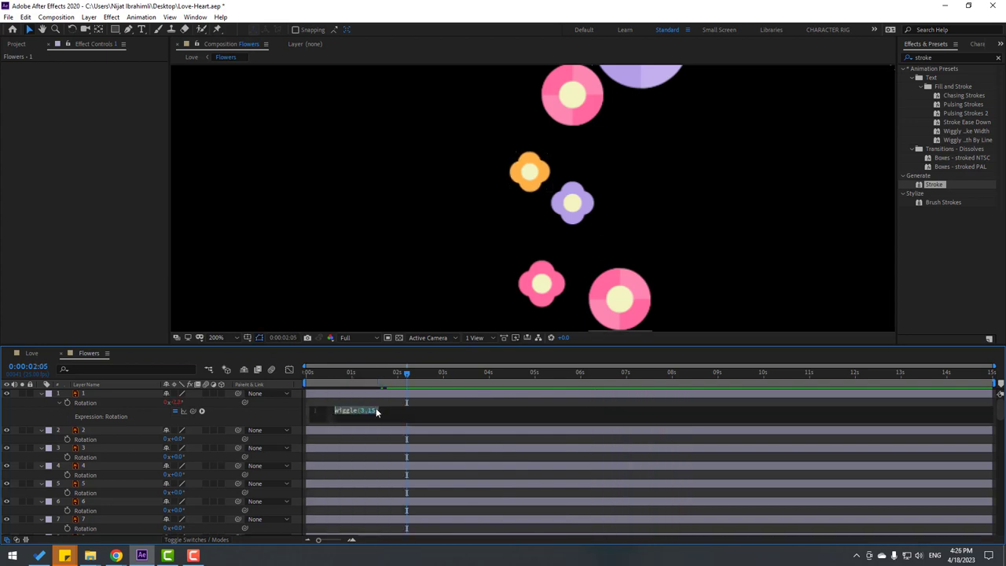
left_click(294, 421)
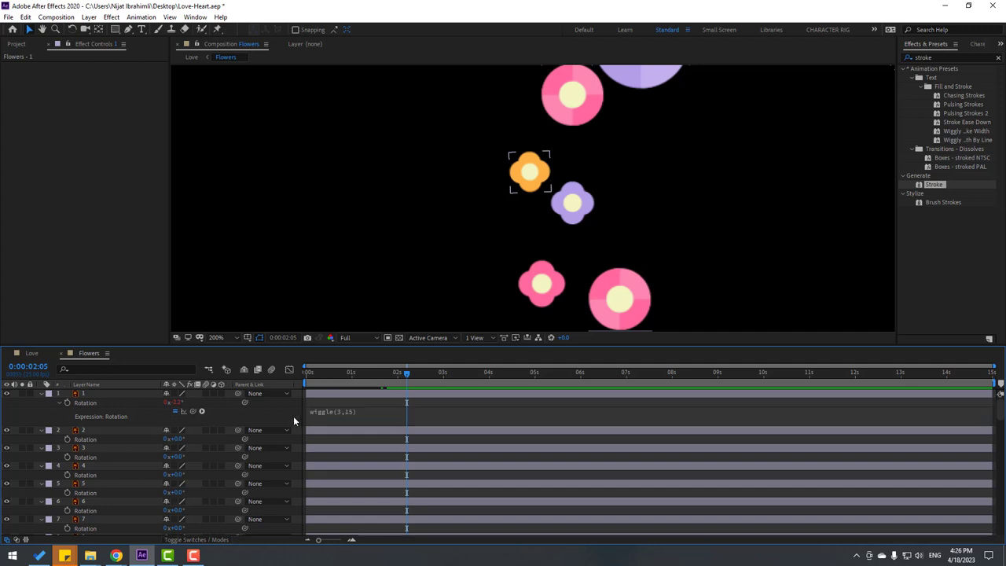
Paste the wiggle(3,15) Rotation expression onto flower layers 2 and 3, collapsing each layer afterwards
left_click(41, 393)
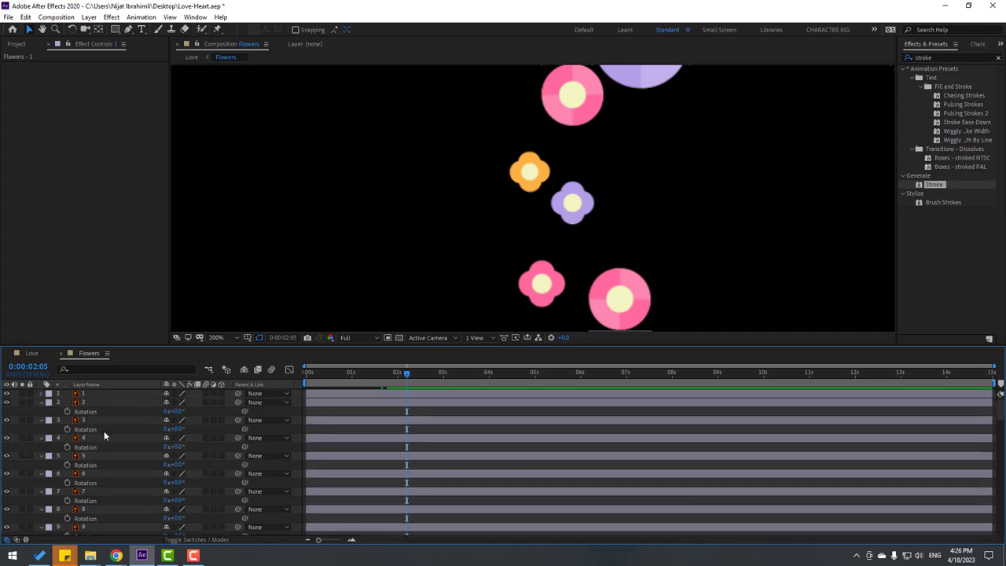
left_click(68, 412)
key("ctrl+v")
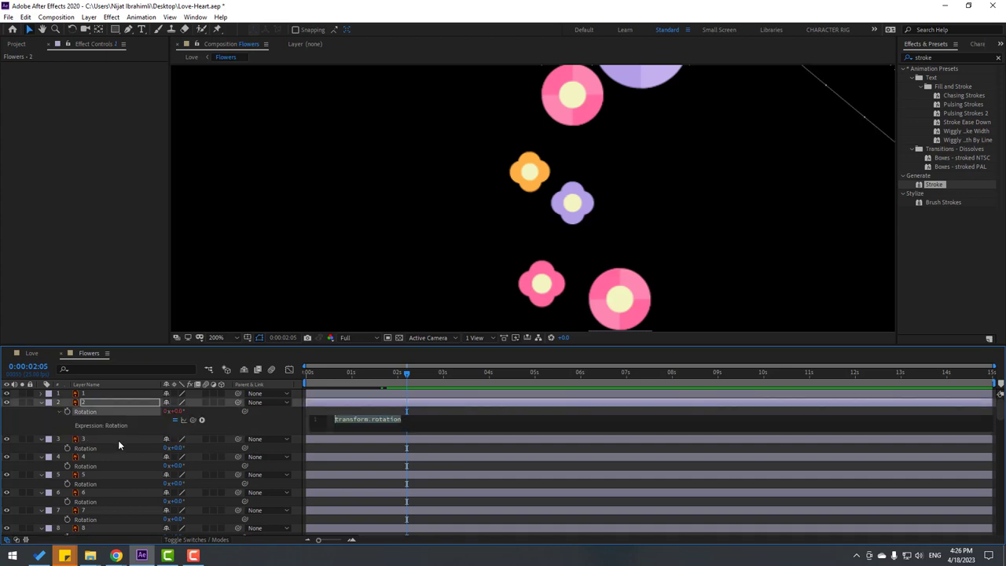
left_click(420, 410)
left_click(41, 402)
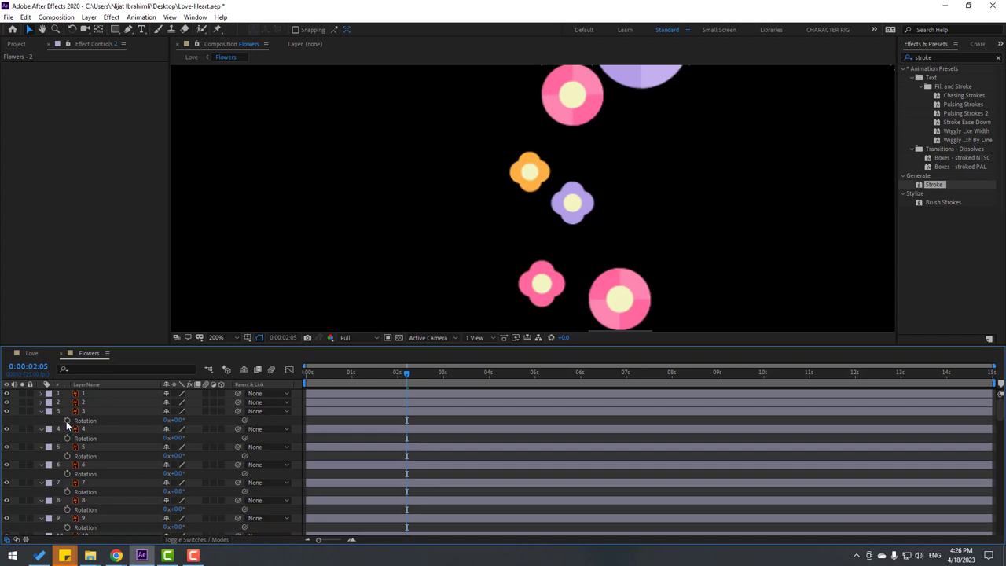
left_click(68, 422)
type("wiggle(3,15)")
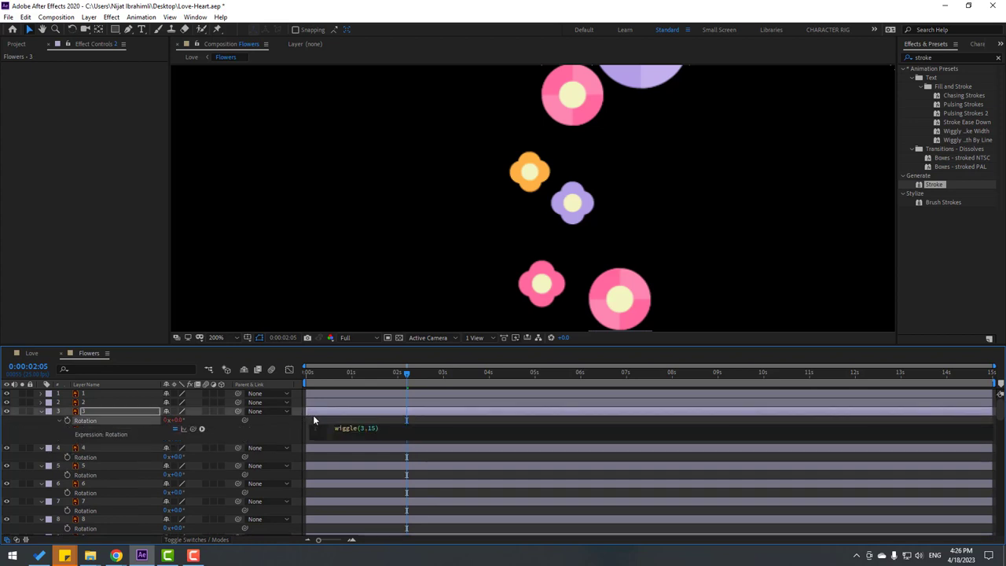
left_click(321, 422)
left_click(41, 412)
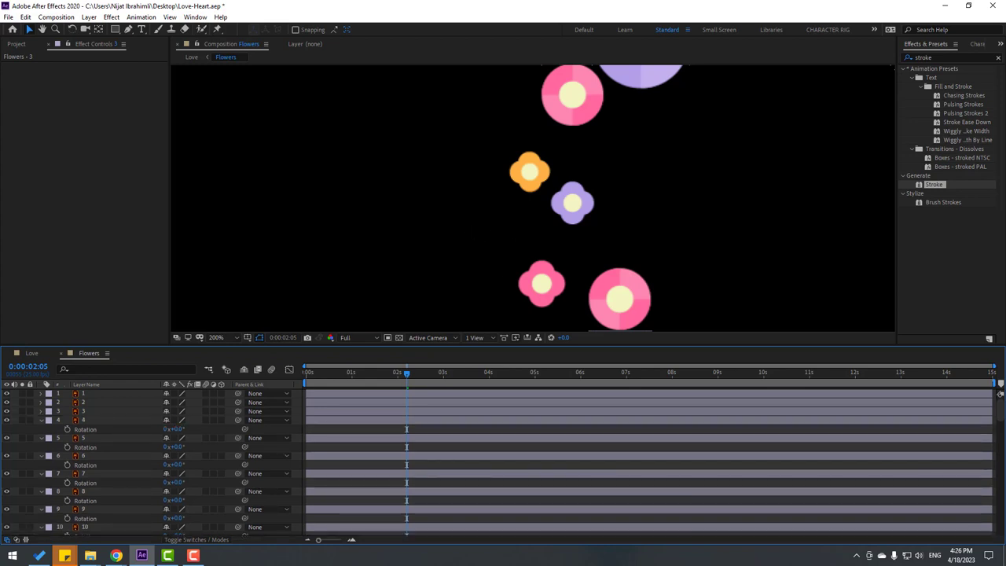
Hide all layers' rotation rows and set the viewer magnification to Fit
key("u")
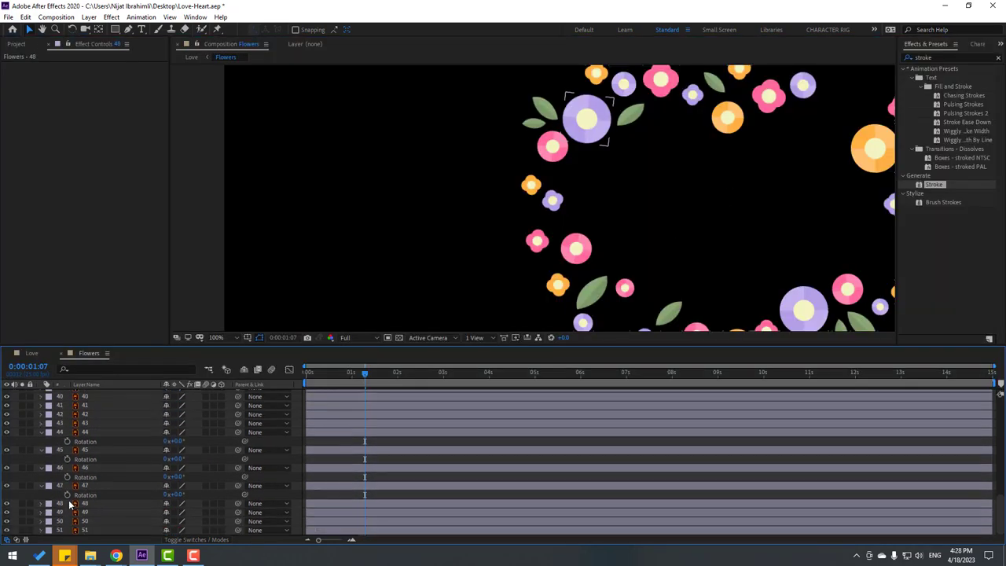
key("u")
left_click(216, 337)
left_click(228, 351)
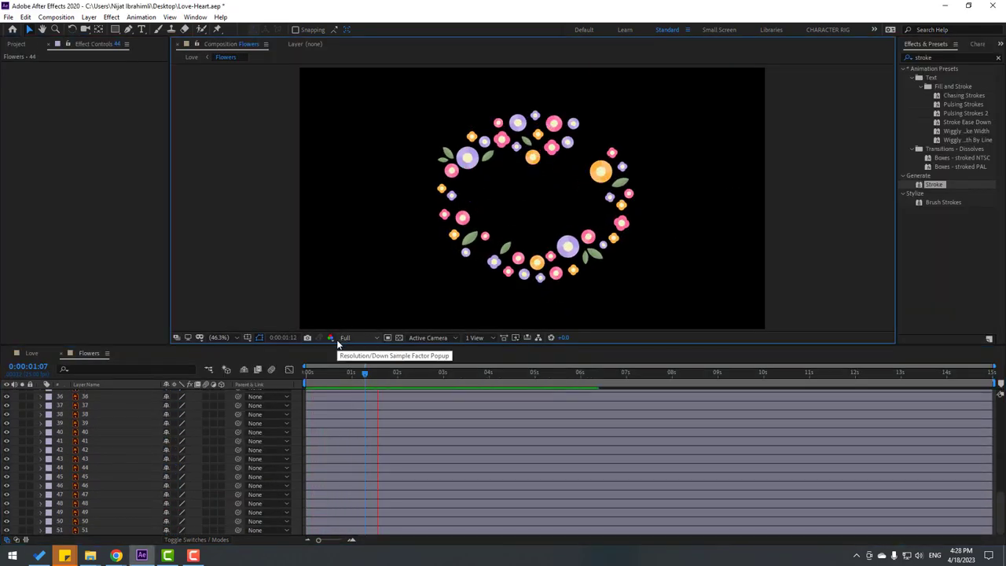
Preview the Love composition, then show its full 15-second duration and move to 0:00:03:00
left_click(384, 375)
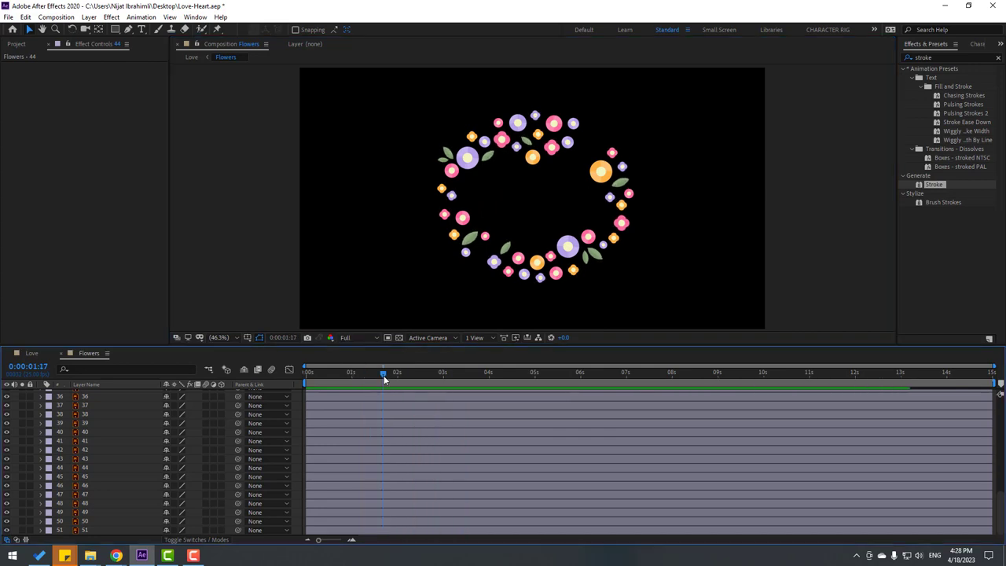
left_click(32, 353)
key("space")
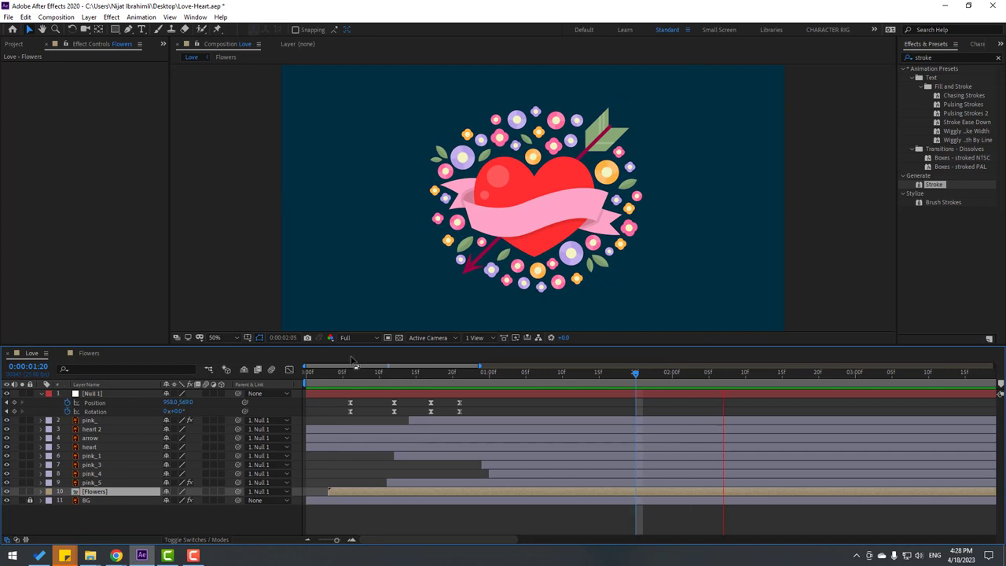
key("semicolon")
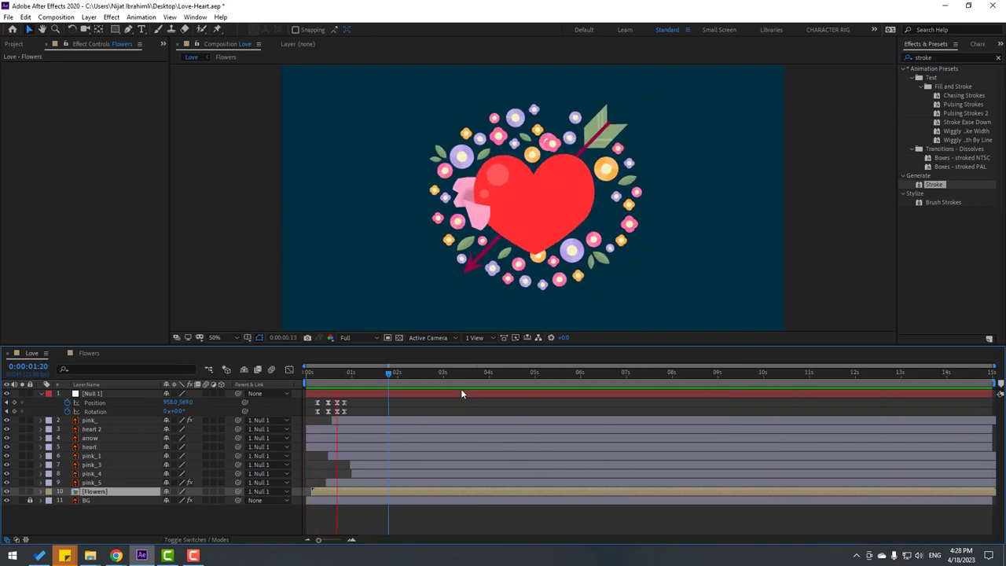
left_click(442, 373)
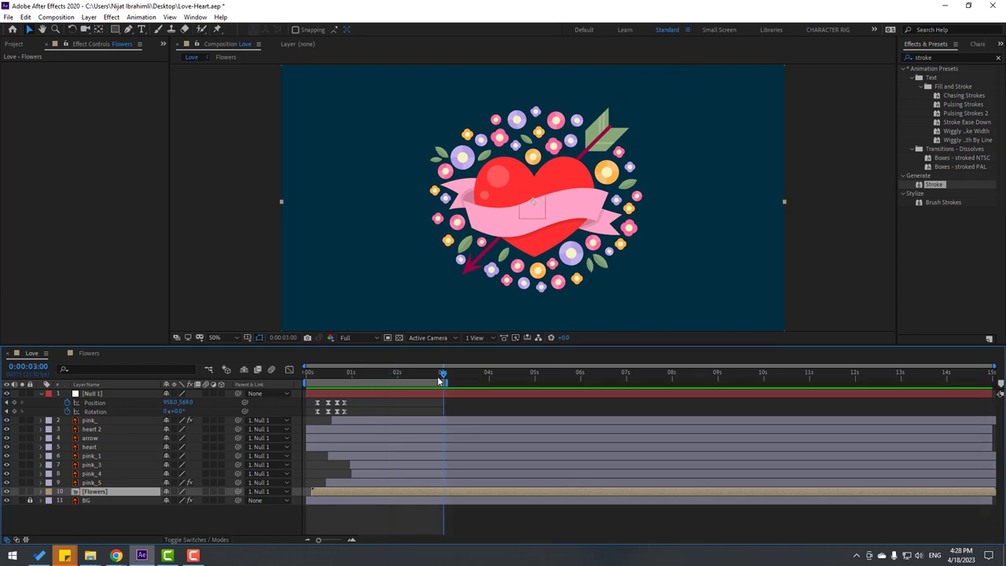